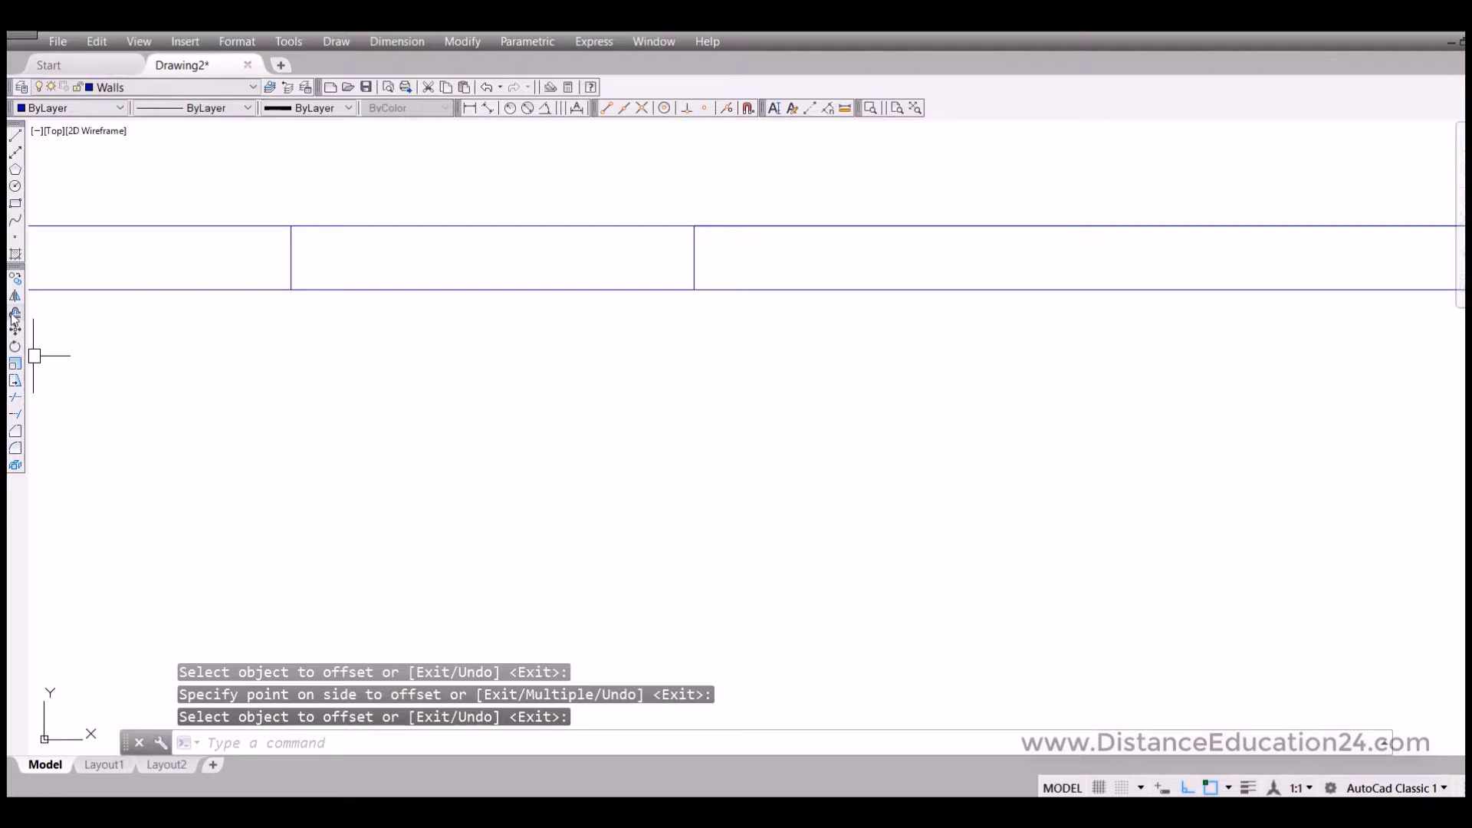
Offset both lines of the upper wall 1 unit inward to create the window's glazing lines.
text(1)
key(Return)
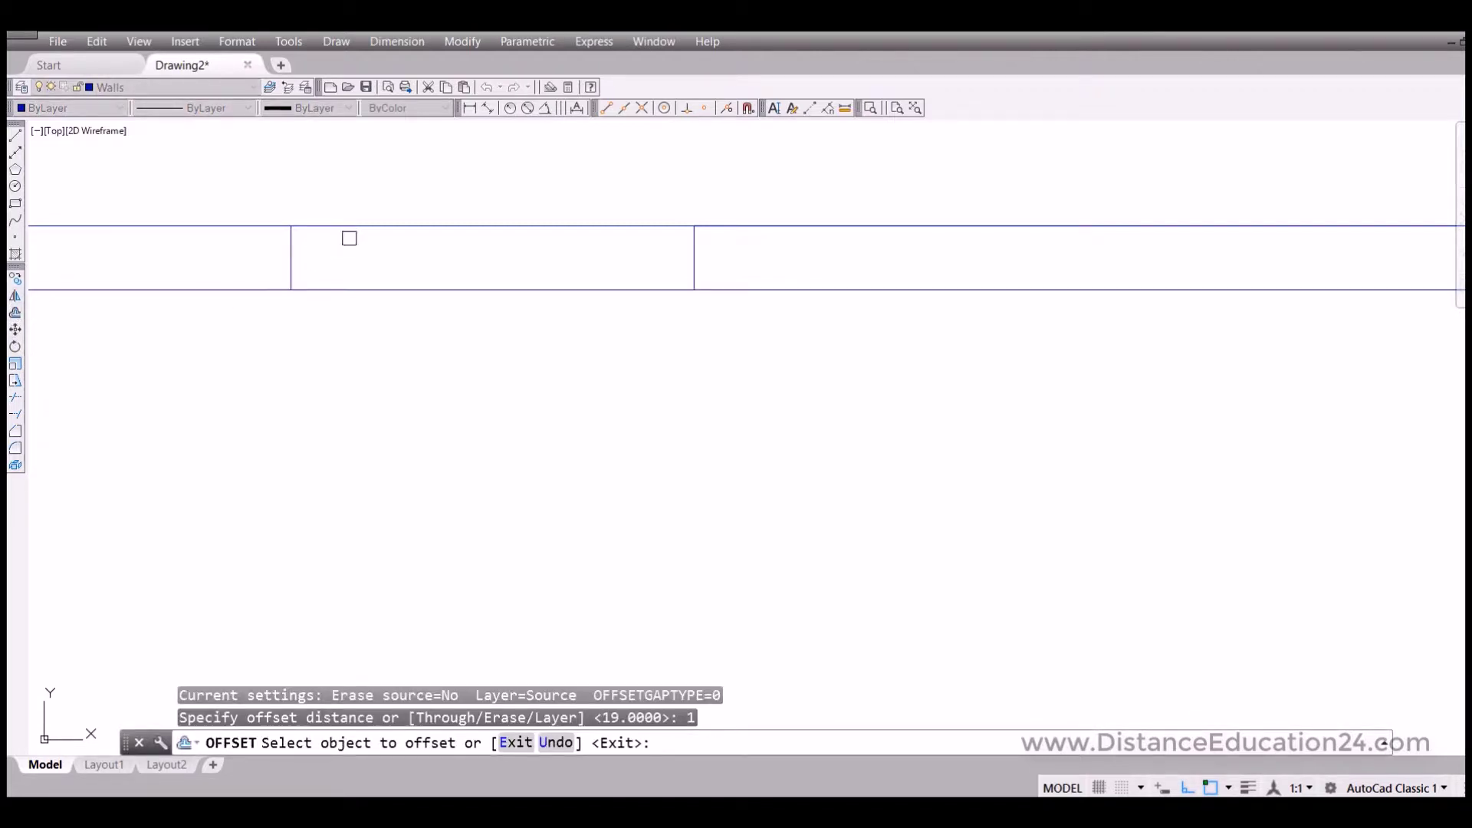
click(349, 226)
click(356, 215)
scroll(380, 296, up, 4)
click(383, 270)
click(387, 238)
scroll(390, 270, down, 3)
key(Return)
scroll(381, 270, down, 2)
Trim the new glazing lines outside the two window jambs in the upper wall.
click(16, 398)
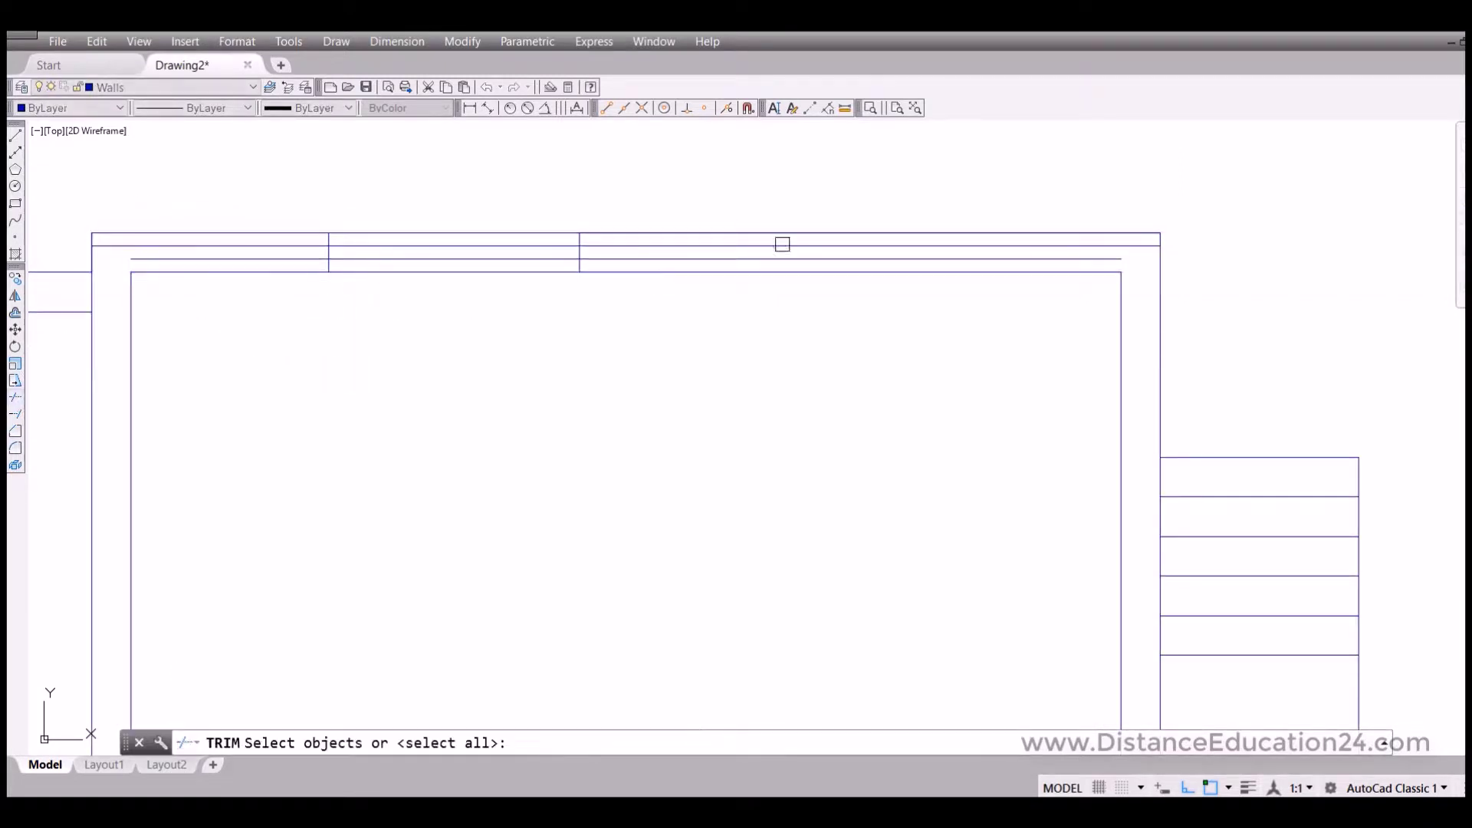
click(780, 172)
click(571, 276)
key(Return)
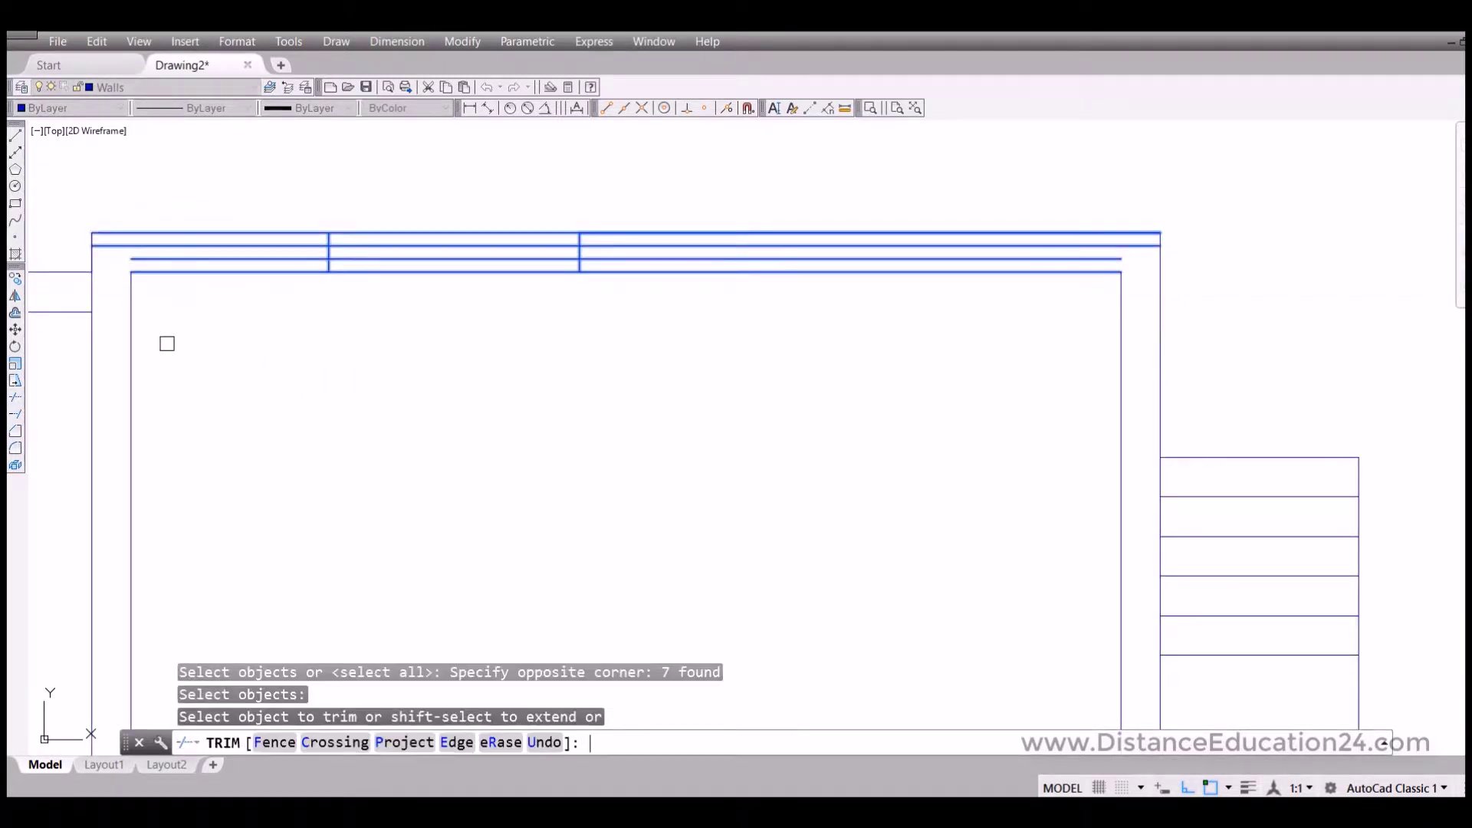
scroll(247, 212, up, 4)
click(1177, 299)
click(1161, 330)
key(Return)
scroll(1055, 348, down, 4)
middle_drag(1052, 440, 766, 331)
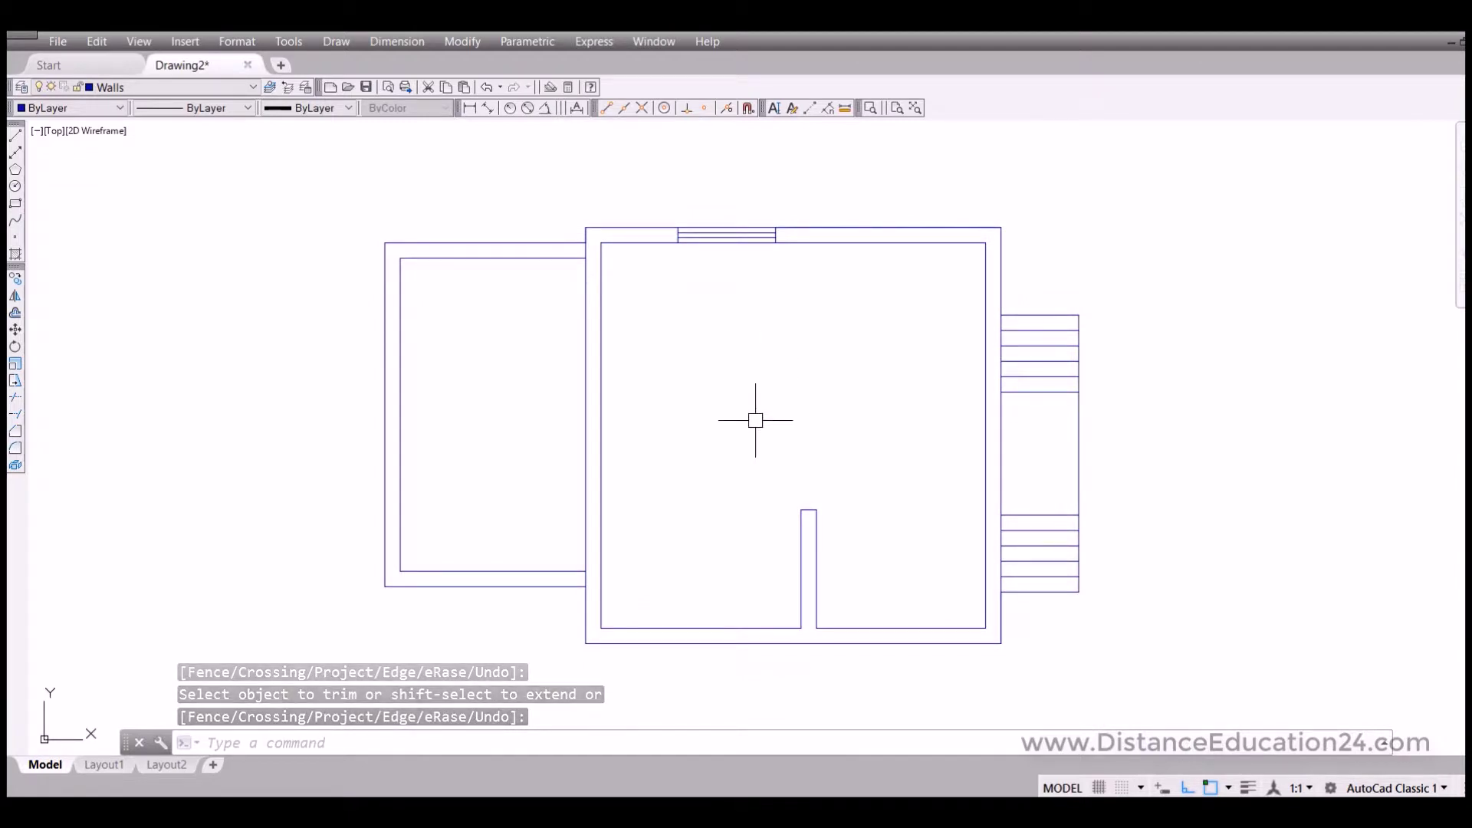
Copy the upper wall window's jambs and glazing lines straight down into the lower exterior wall, using the left jamb's lower end as base point.
middle_drag(756, 509, 663, 468)
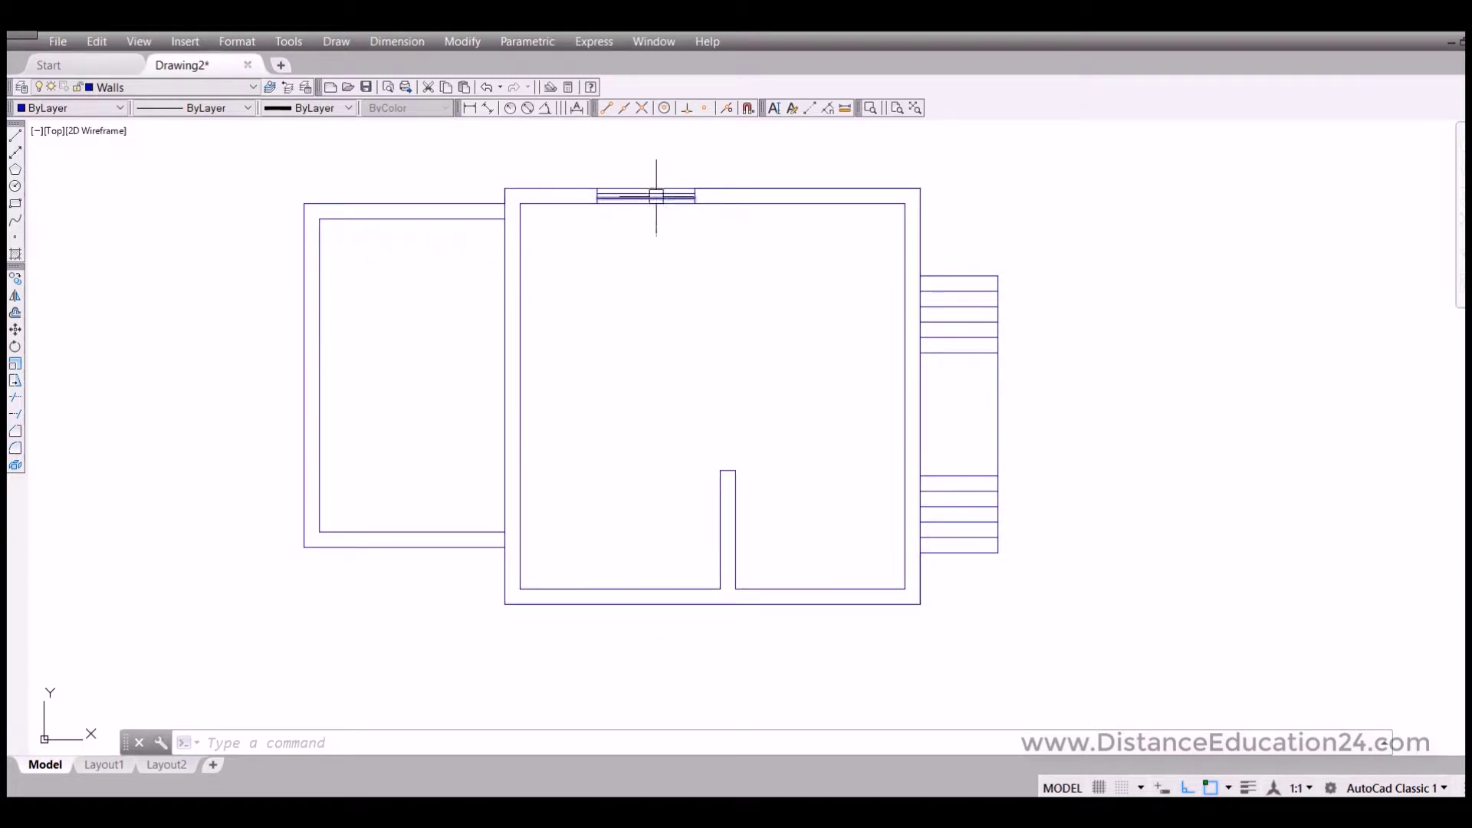
scroll(650, 175, up, 5)
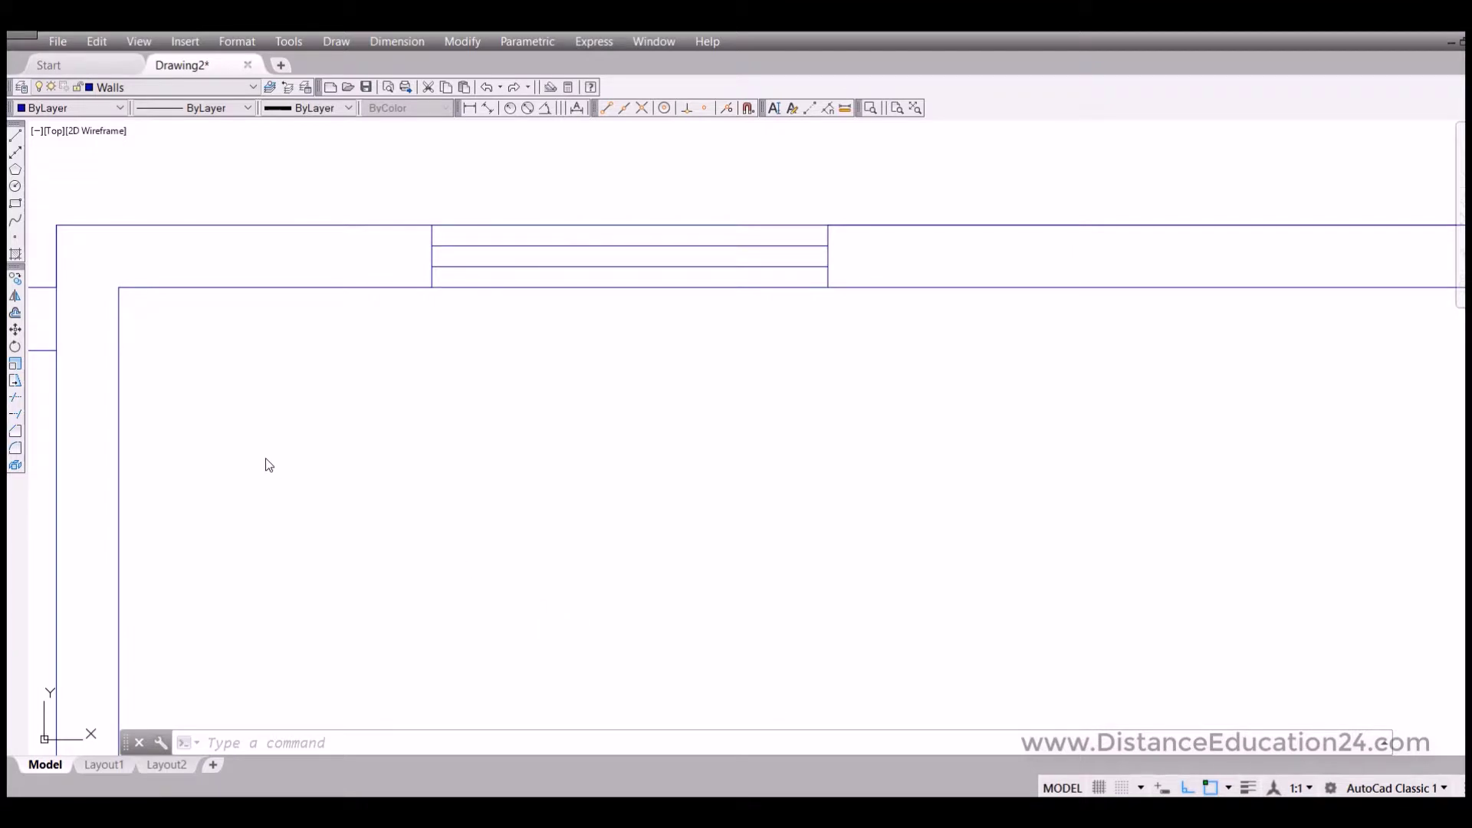
click(15, 279)
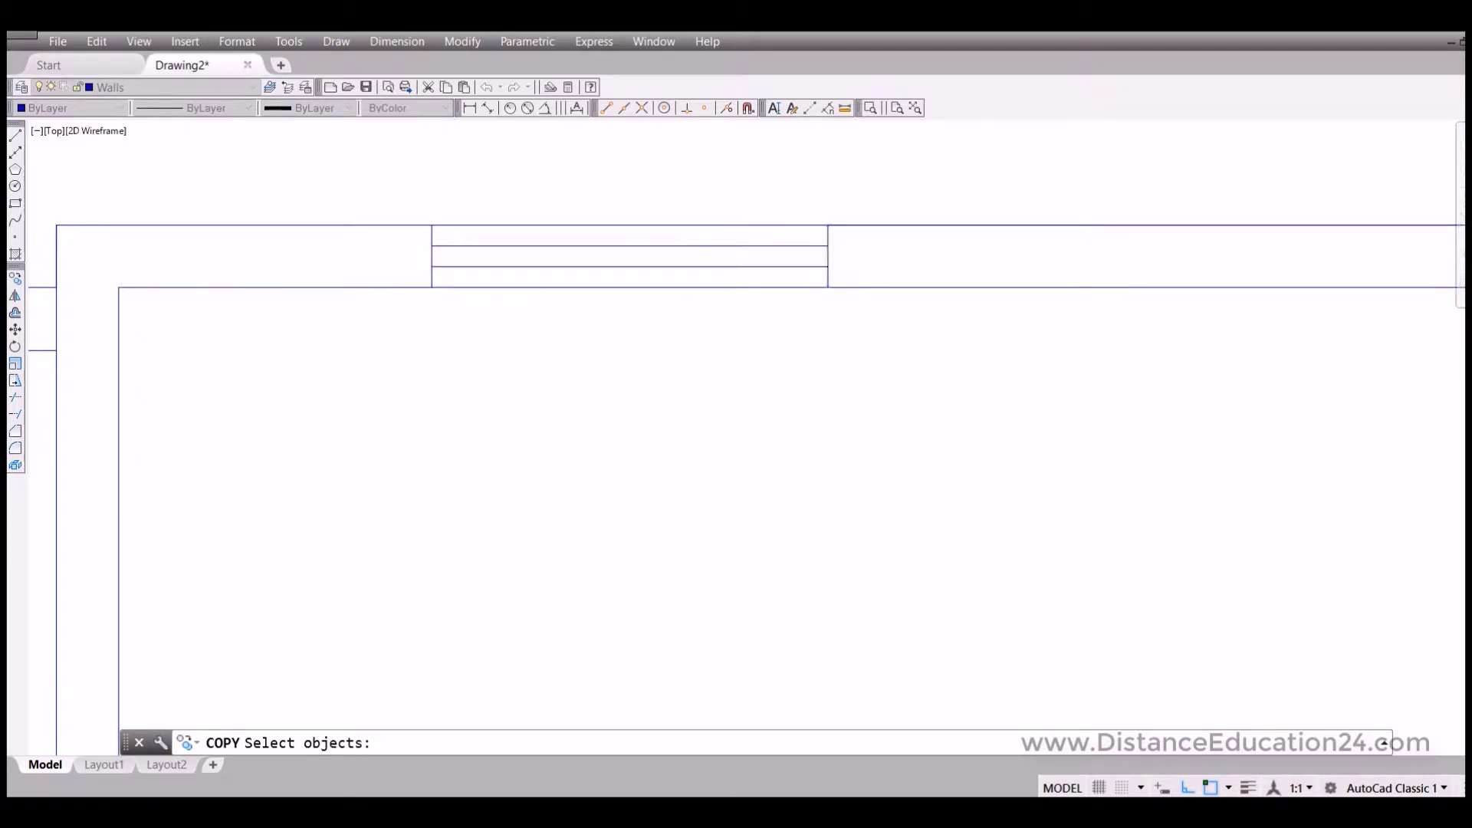
scroll(690, 207, up, 2)
click(912, 255)
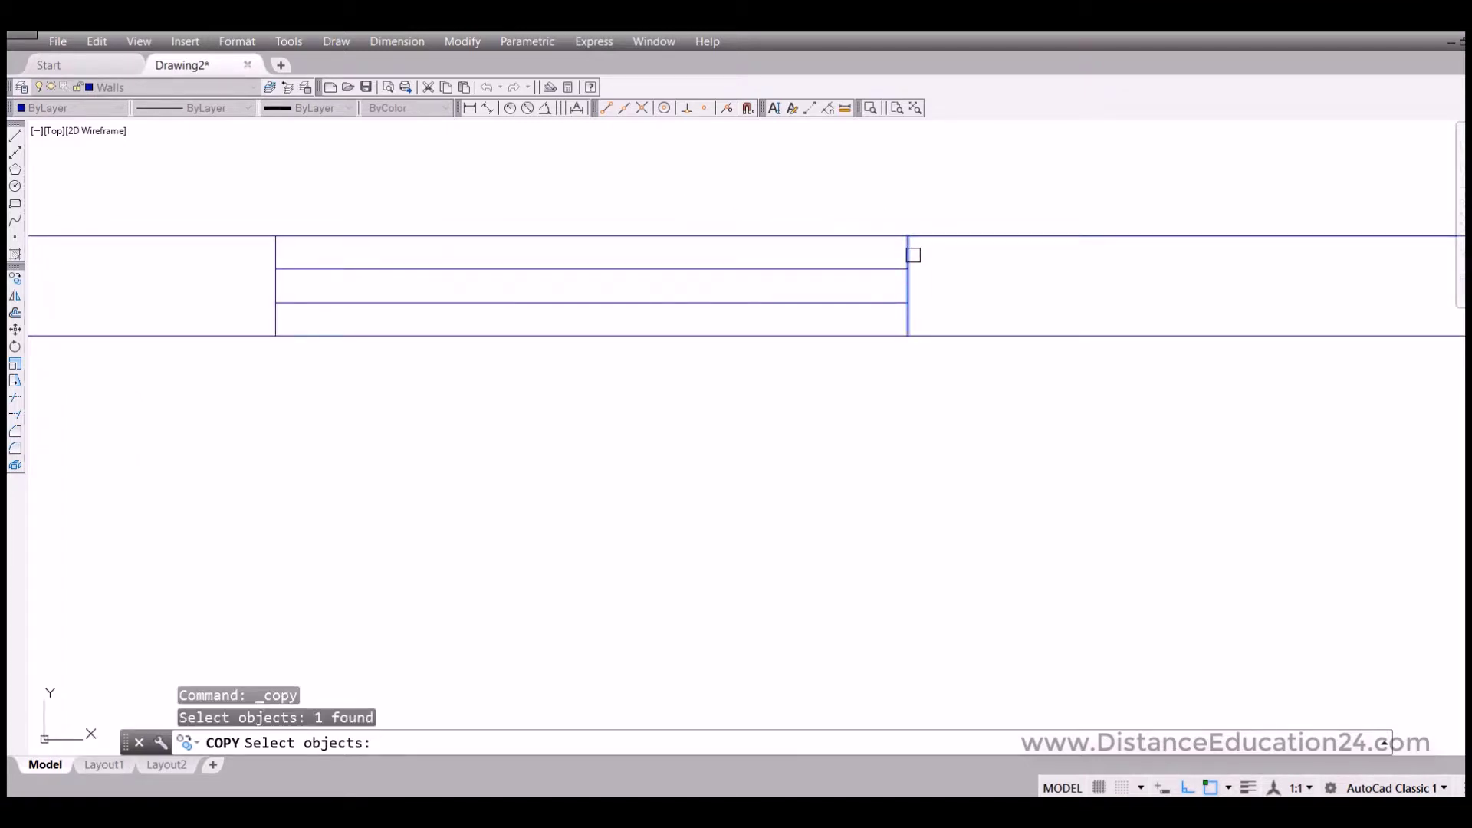
click(856, 268)
click(843, 302)
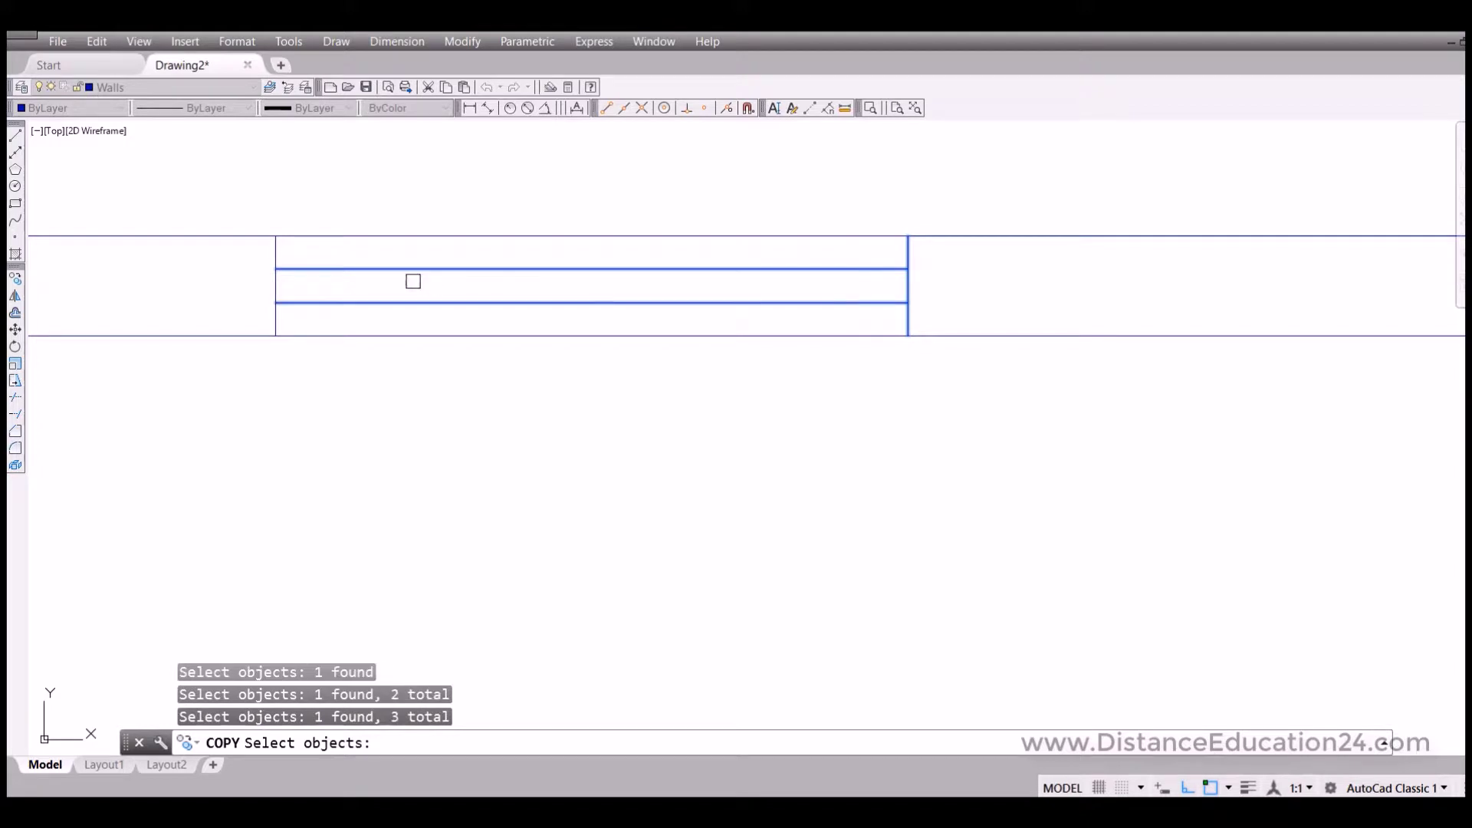
click(272, 254)
key(Return)
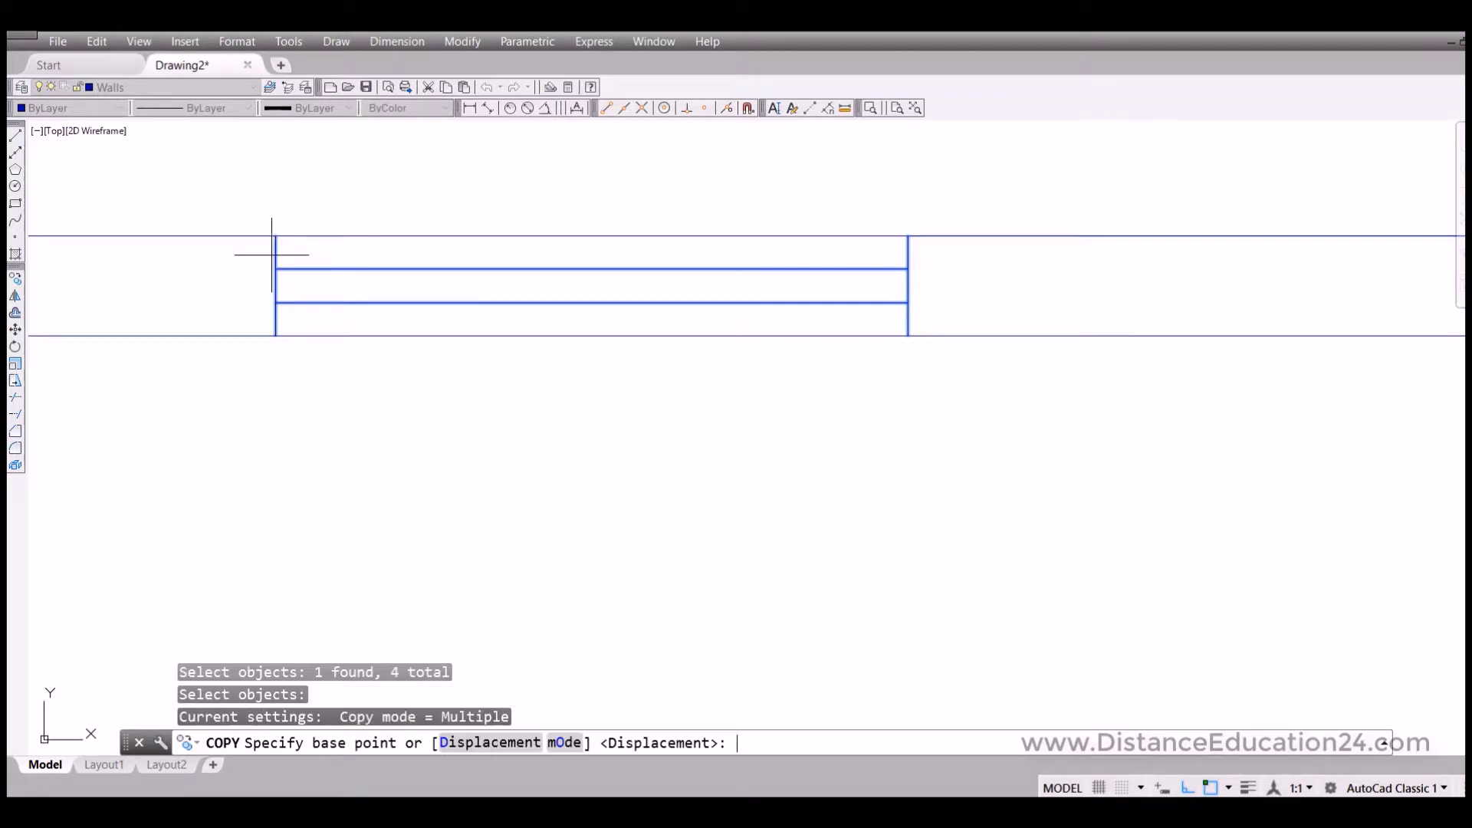
click(276, 335)
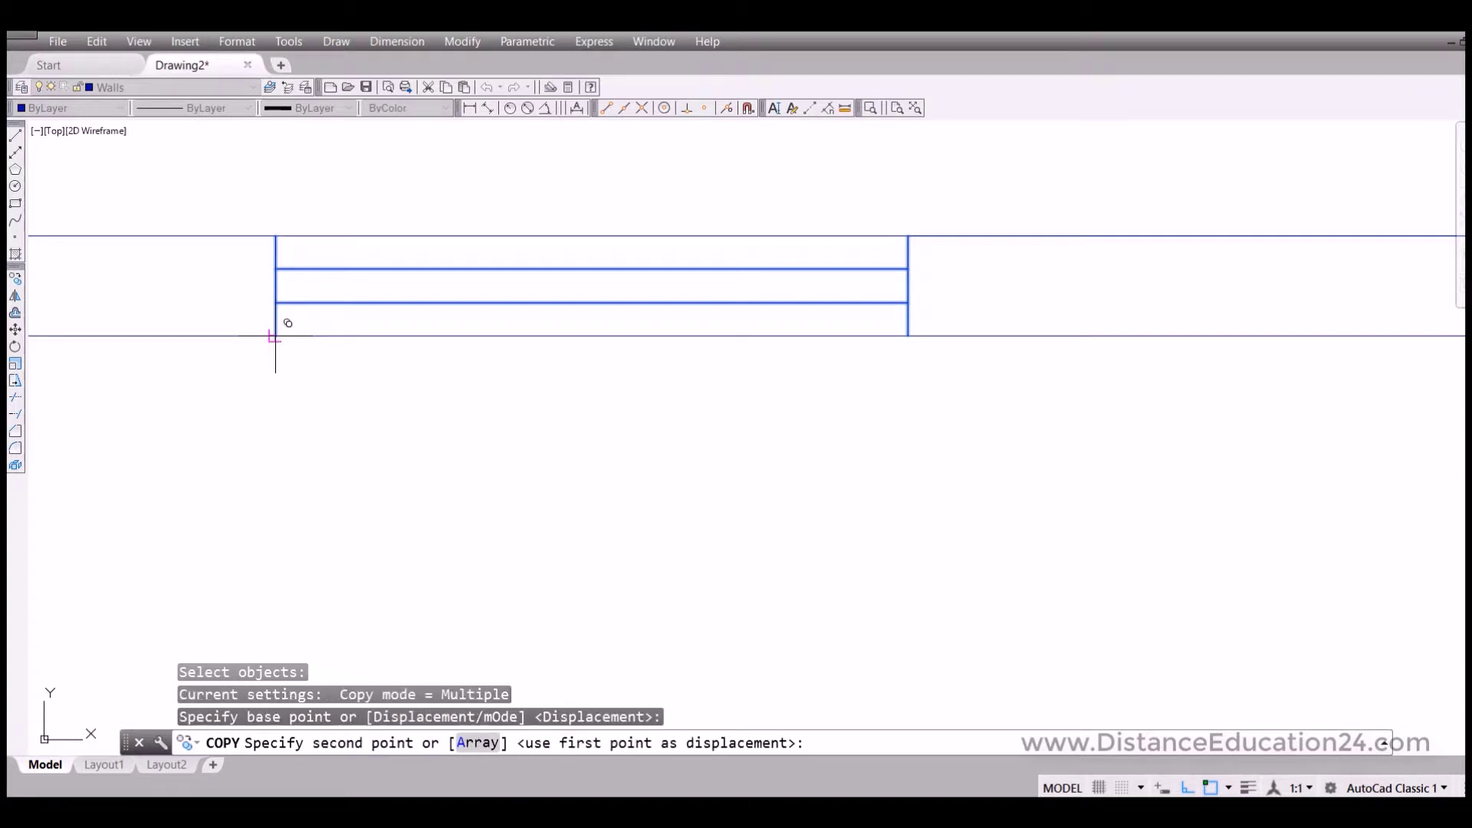
scroll(307, 335, down, 10)
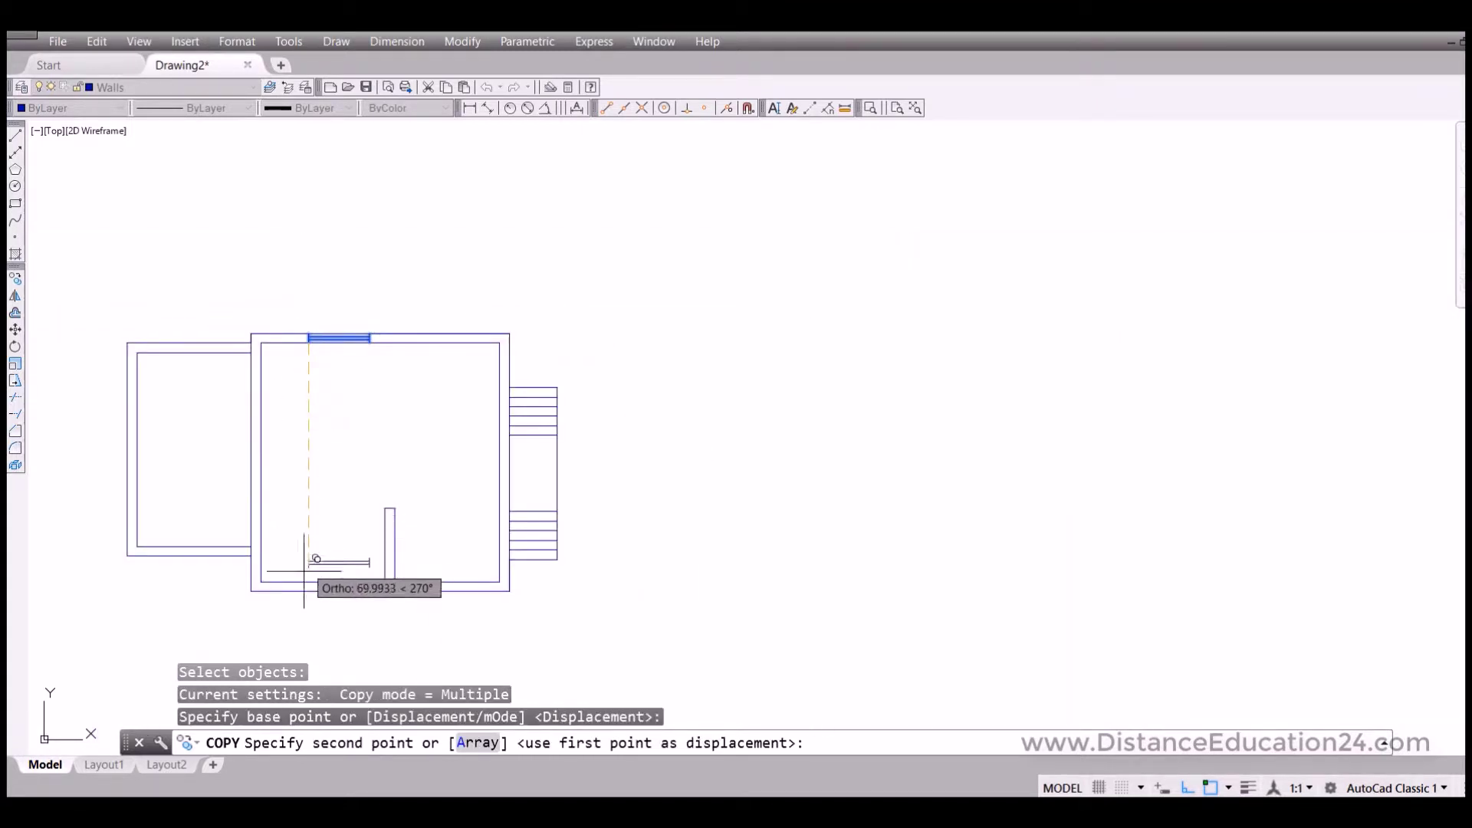
scroll(310, 594, up, 4)
scroll(311, 494, up, 6)
scroll(305, 494, down, 4)
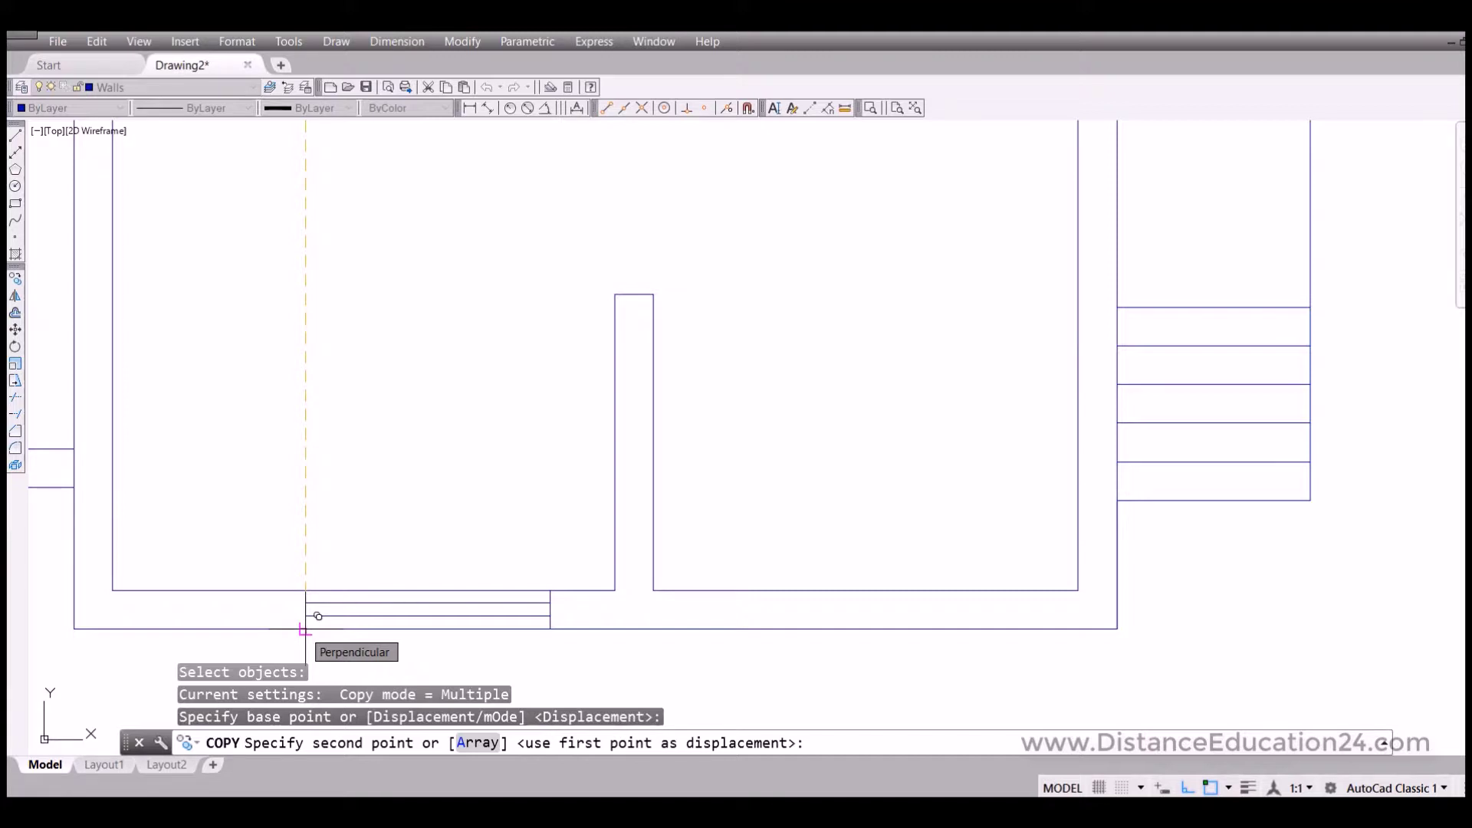
click(319, 615)
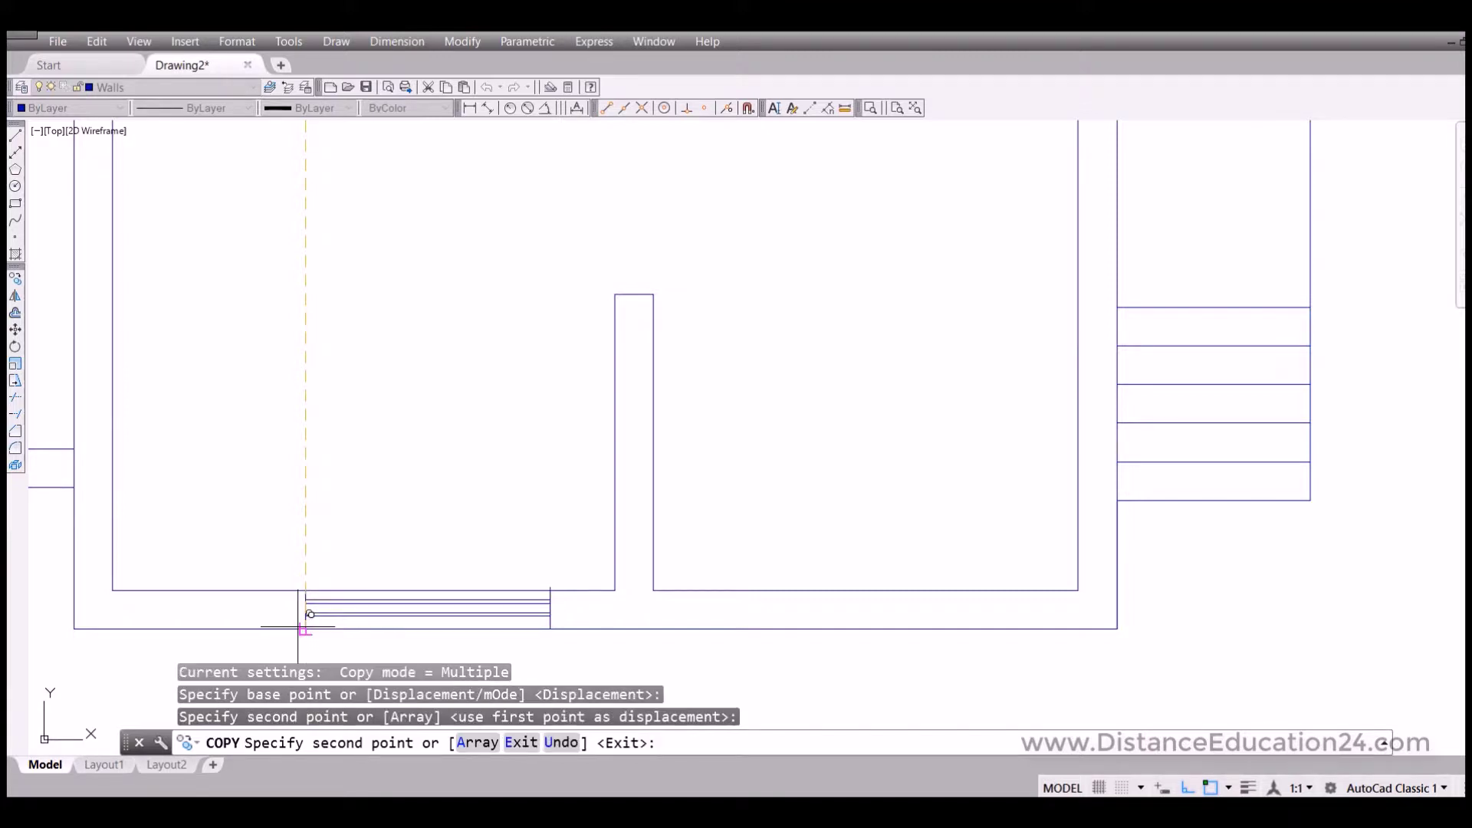
key(Return)
scroll(401, 585, down, 4)
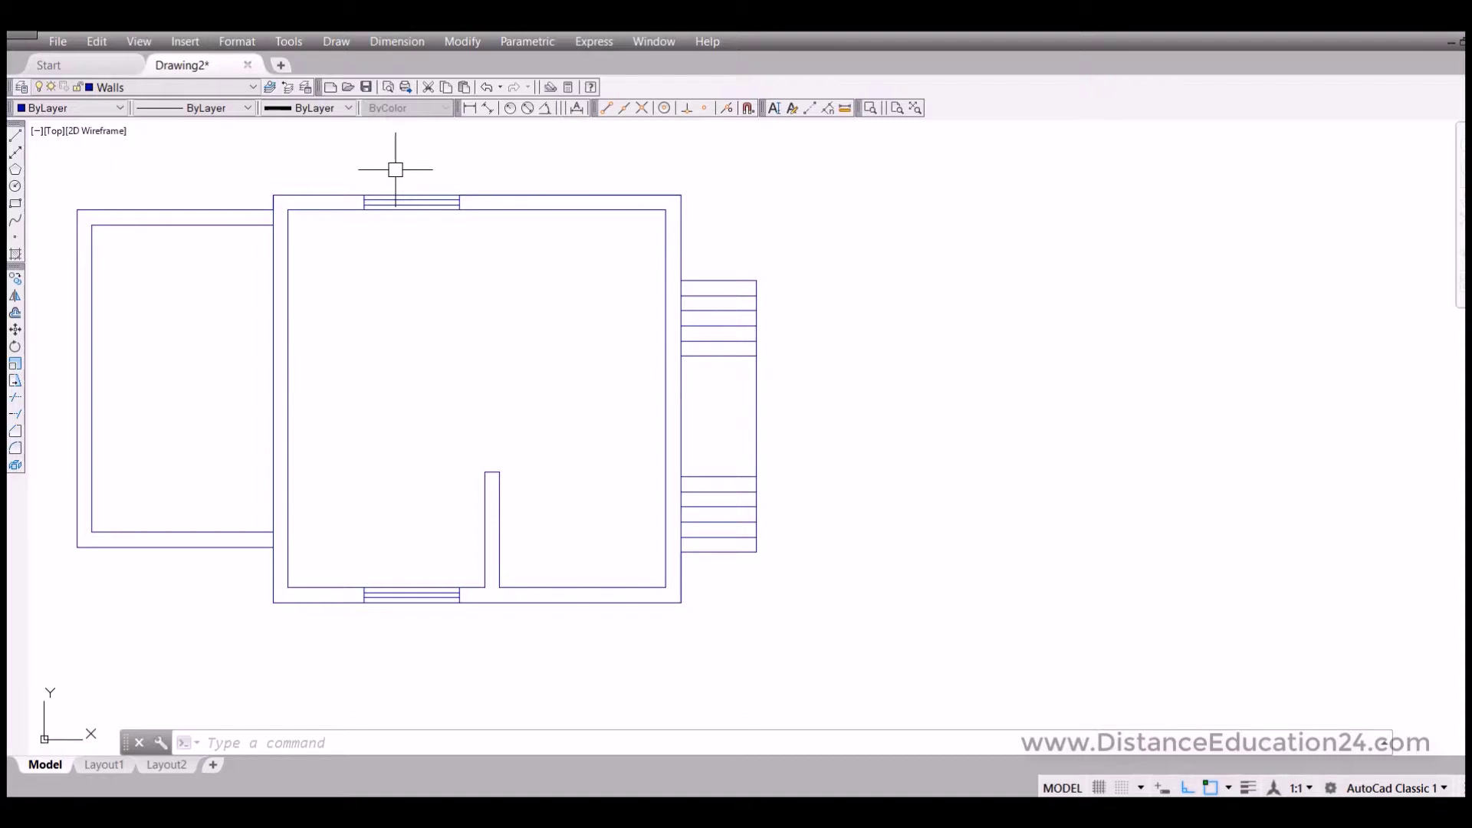
Draw a line 7 units down from the right wall's inner upper corner, continuing across the wall to its outer face.
scroll(526, 342, up, 4)
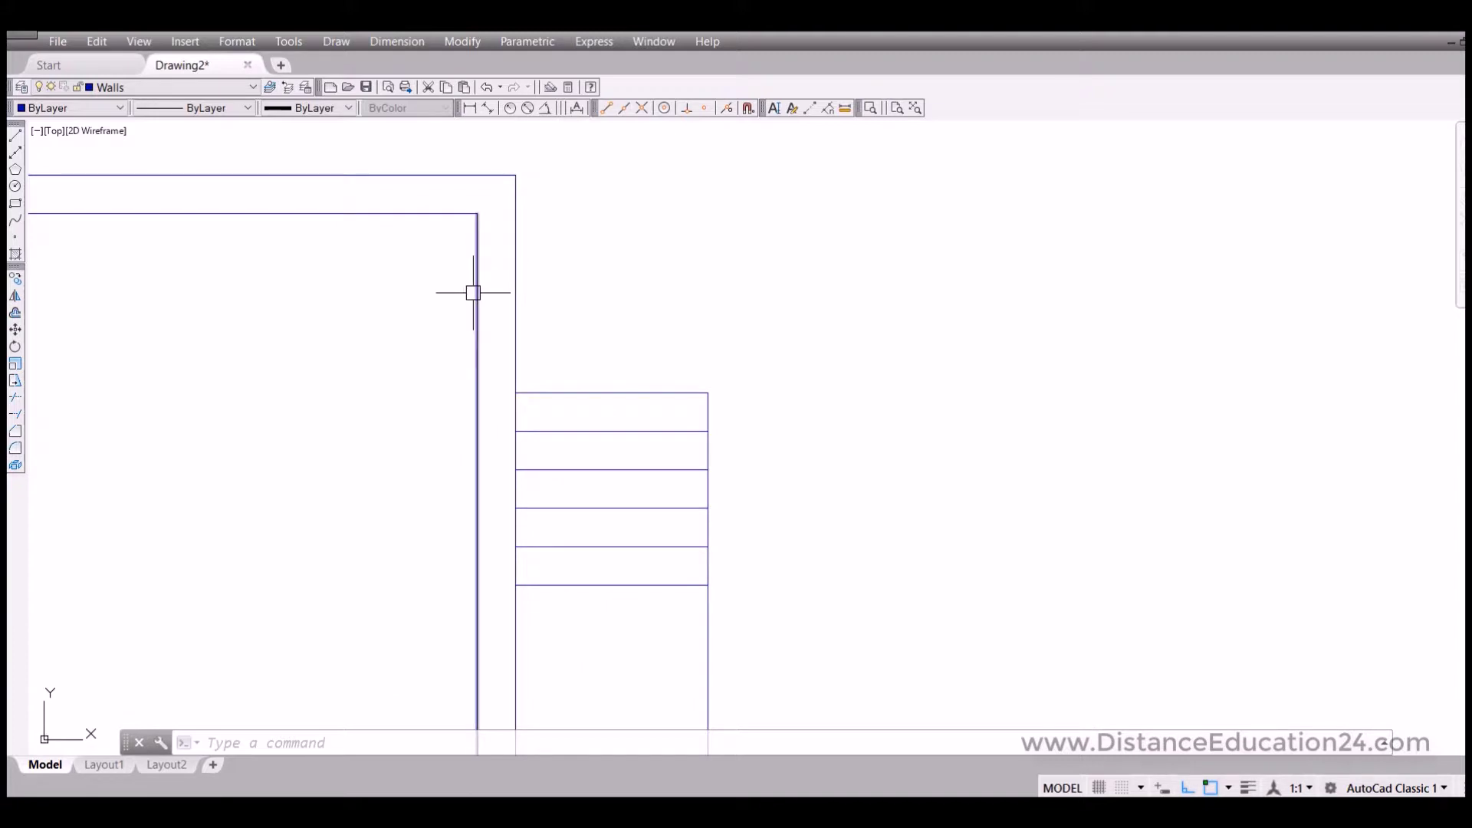
middle_drag(450, 268, 446, 278)
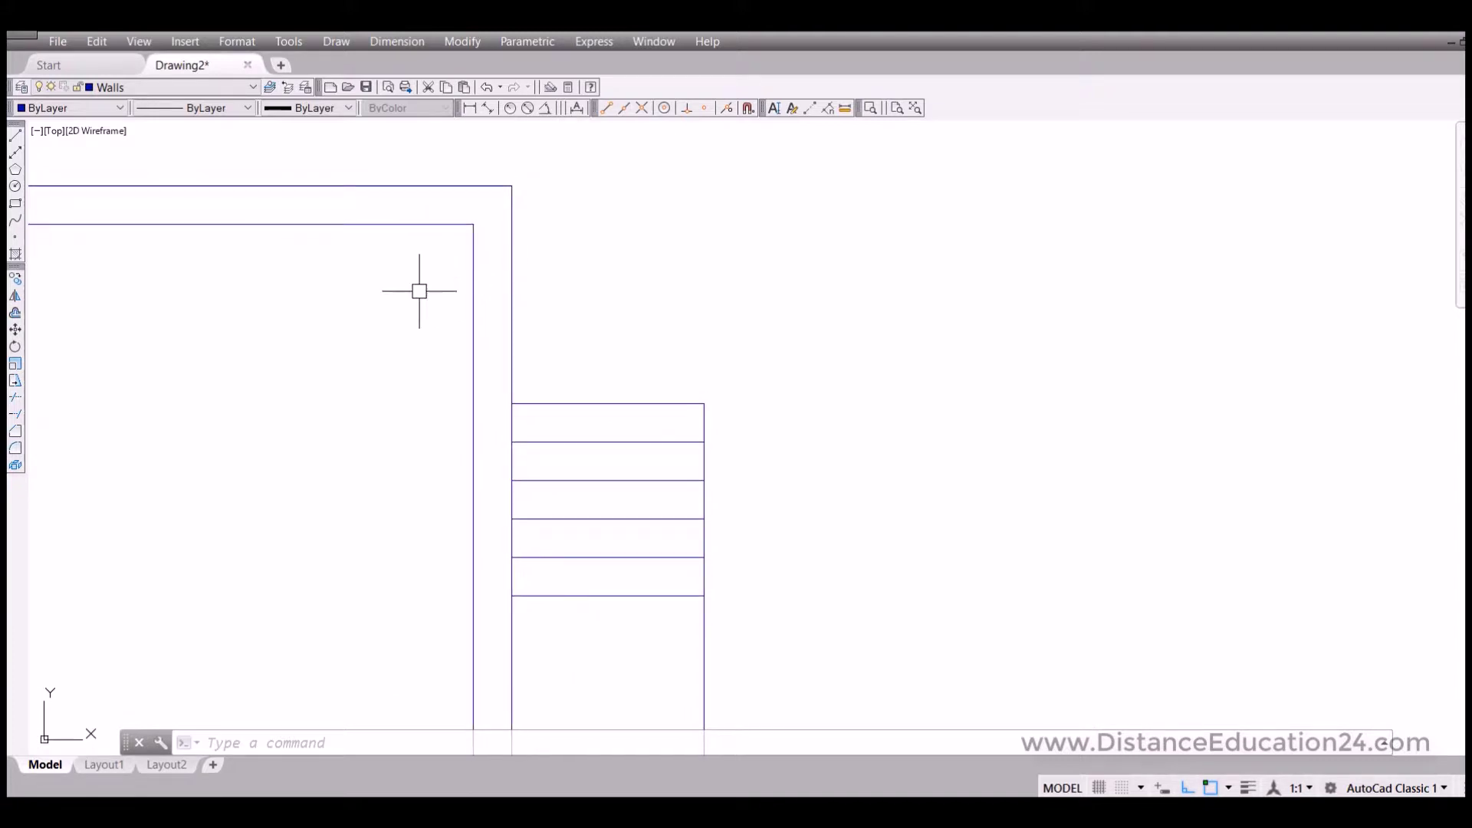
click(15, 135)
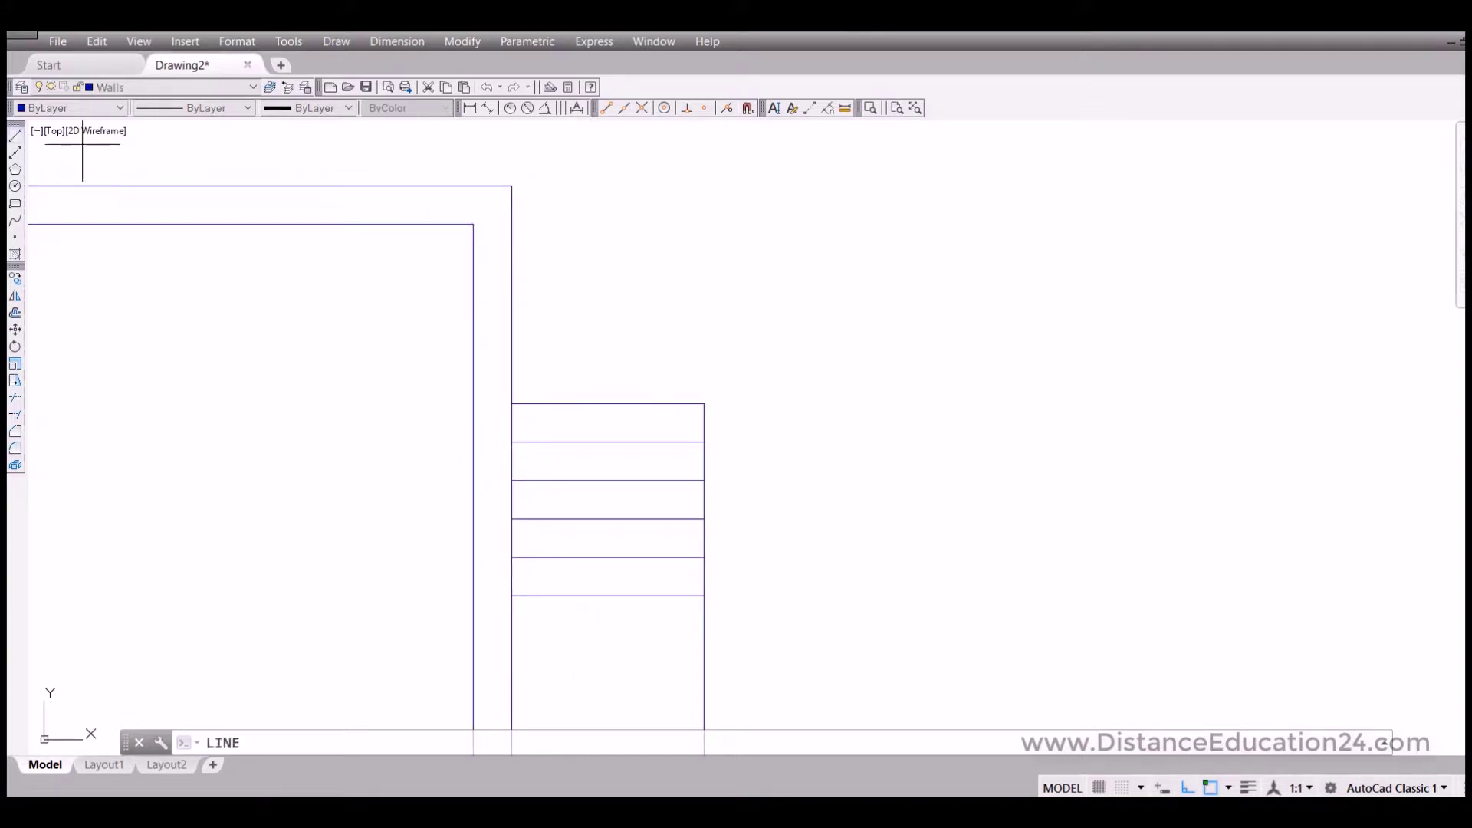
click(473, 225)
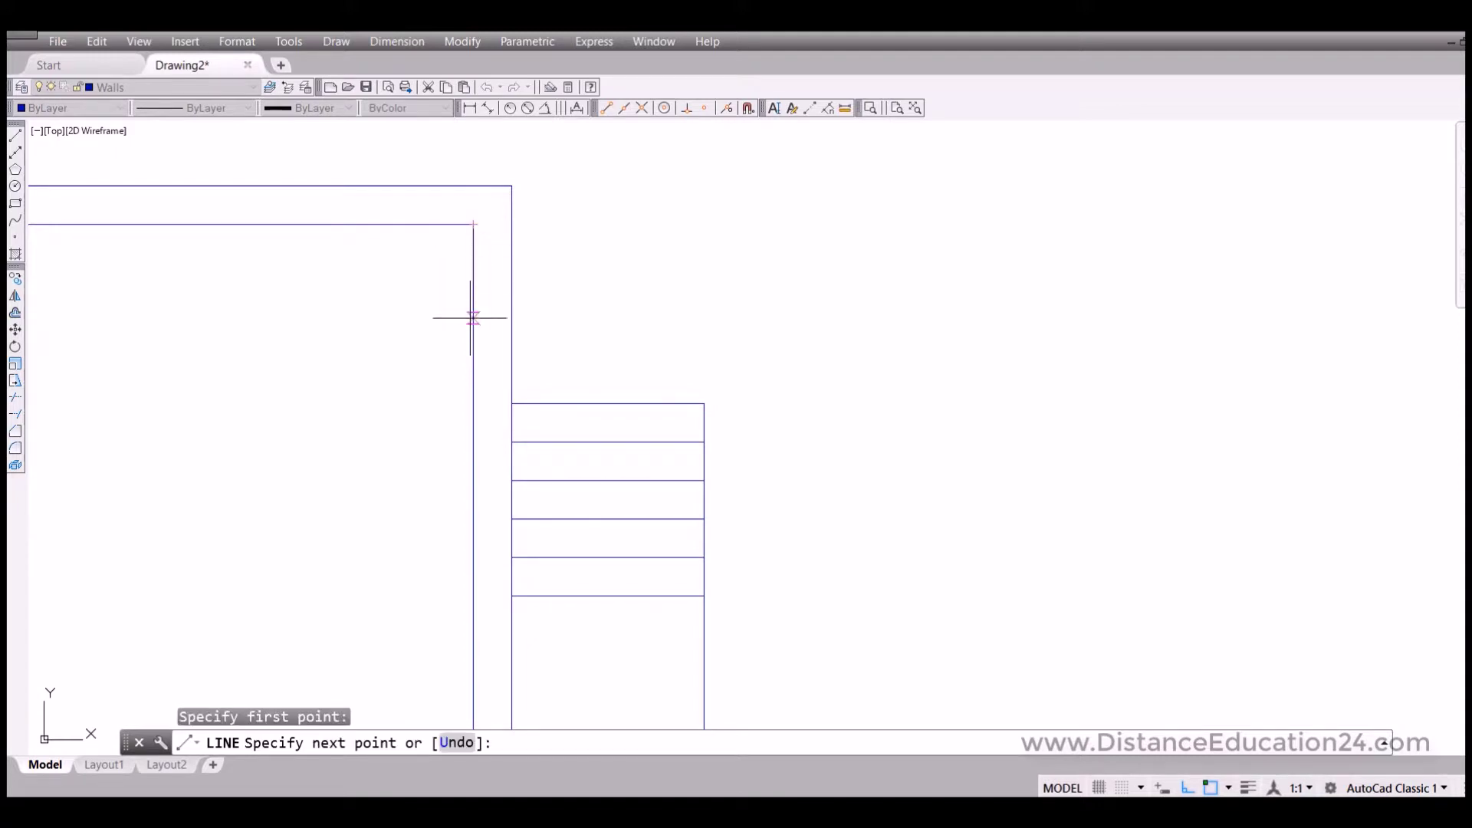
text(7)
key(Return)
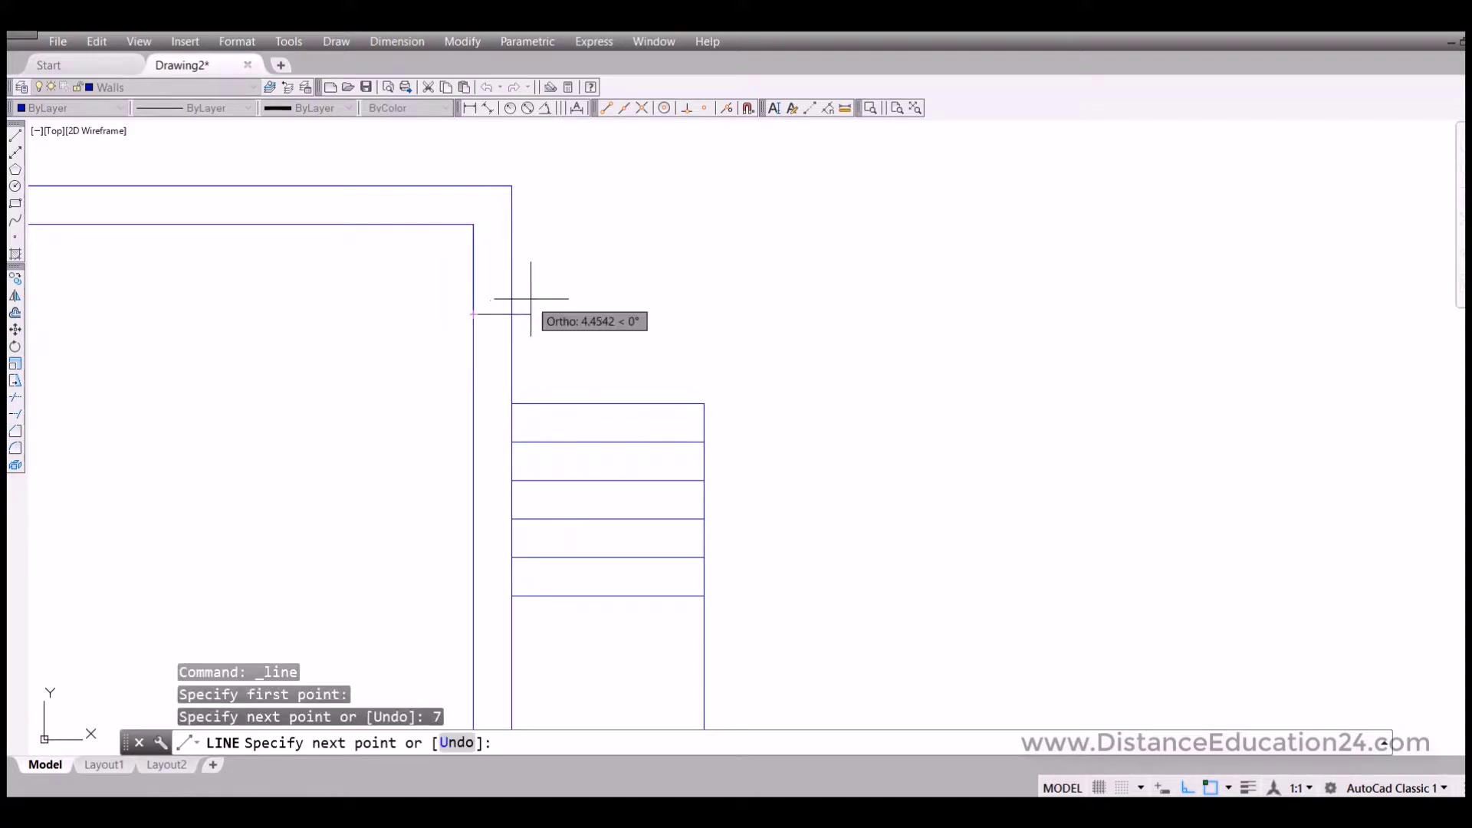
click(512, 314)
key(Return)
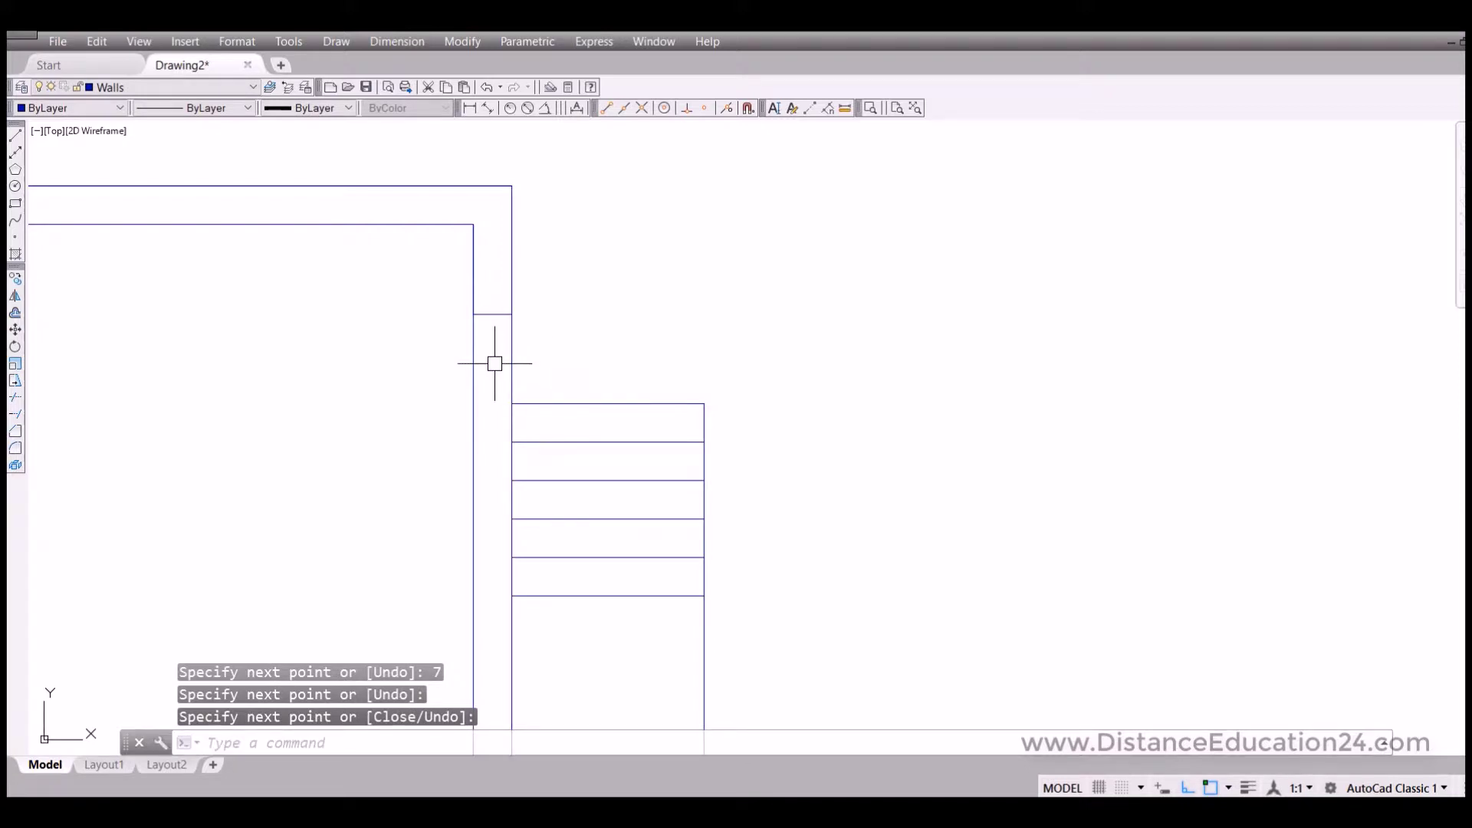
Offset the line across the right wall 12 units downward to form the window's second jamb.
click(14, 313)
key(Return)
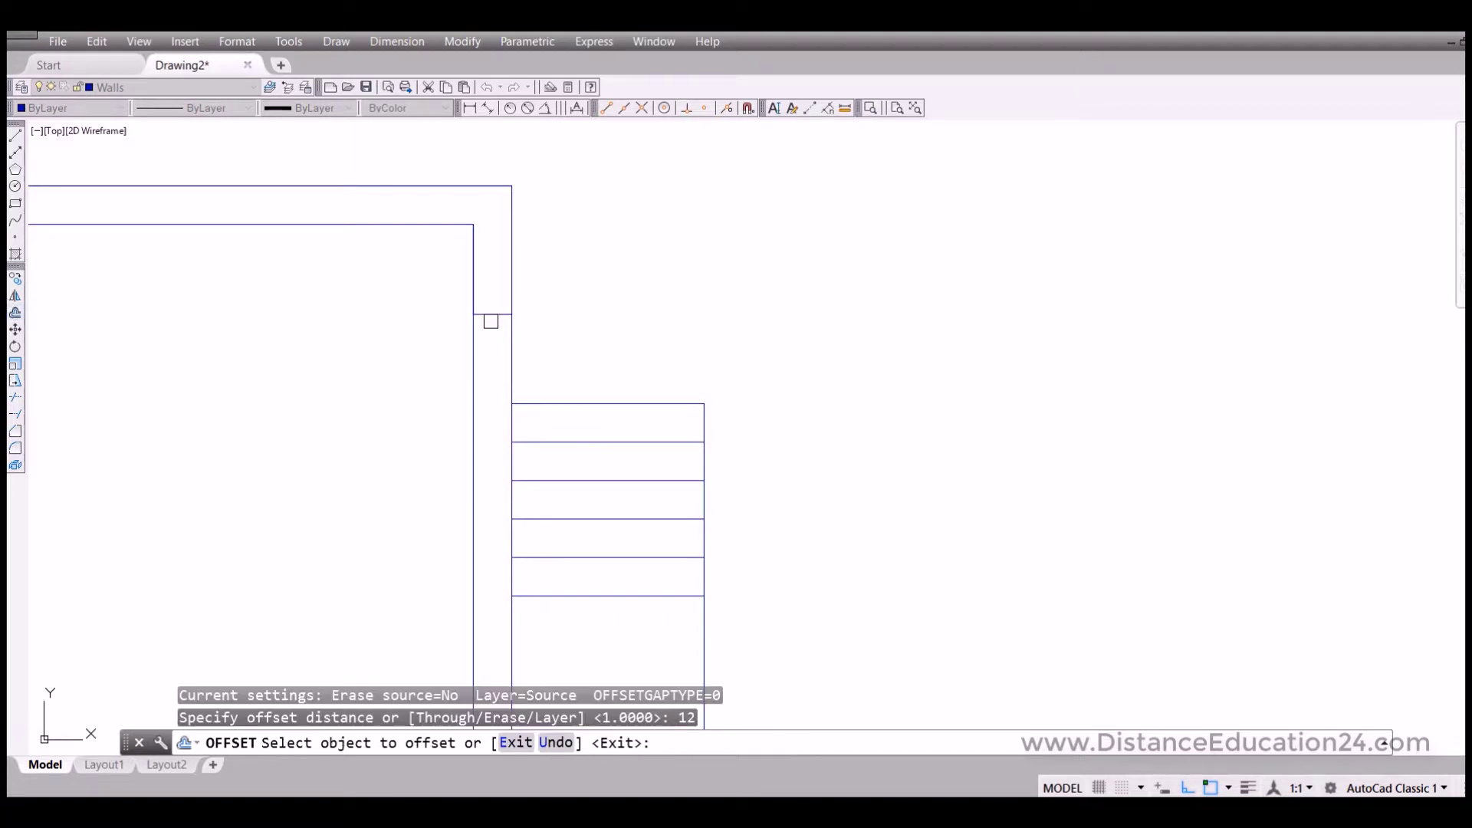
click(491, 321)
click(454, 385)
key(Return)
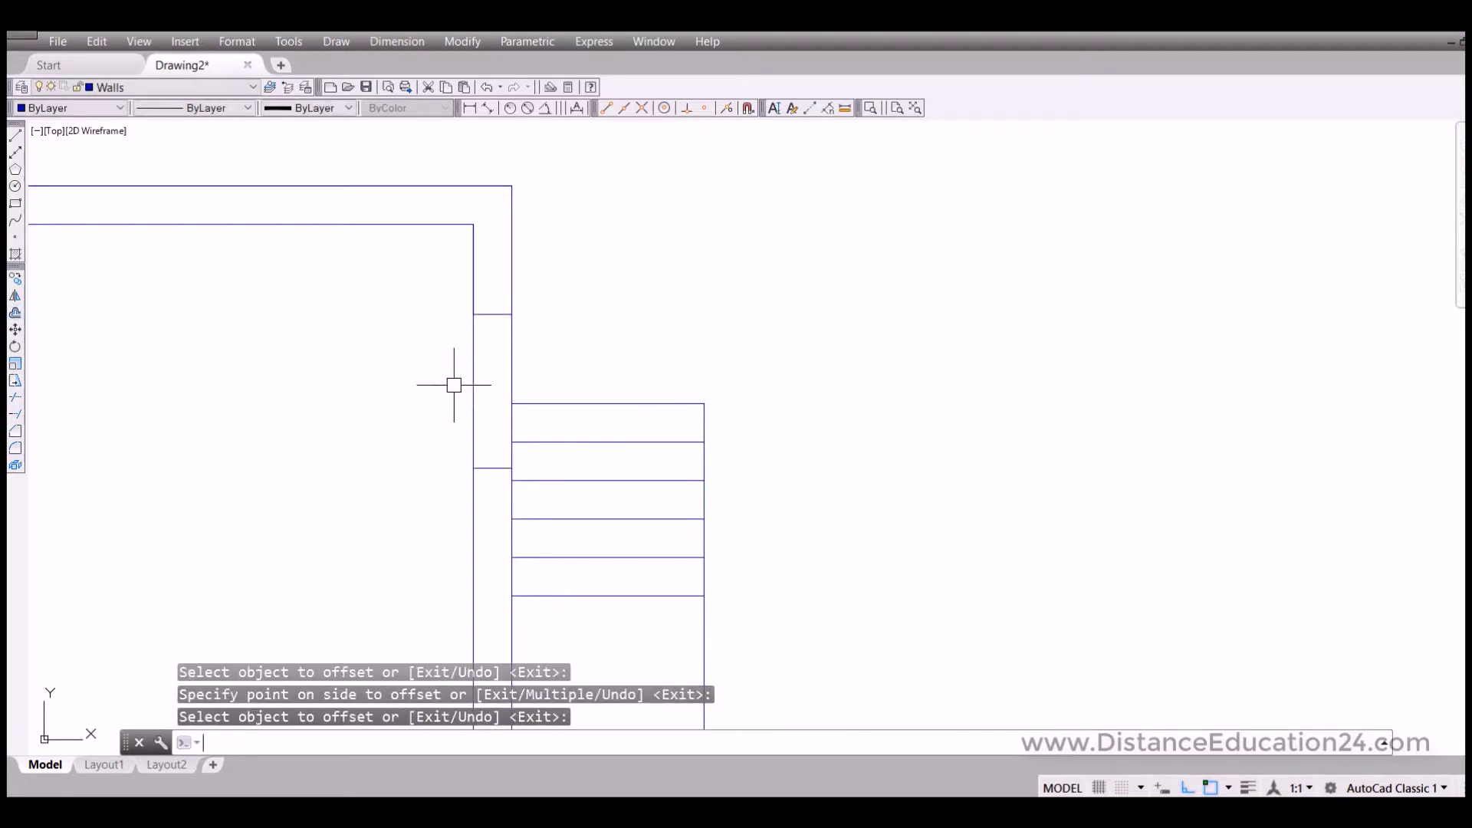
Offset the inner and outer lines of the right wall 1 unit into the wall as glazing lines.
click(15, 314)
text(1)
key(Return)
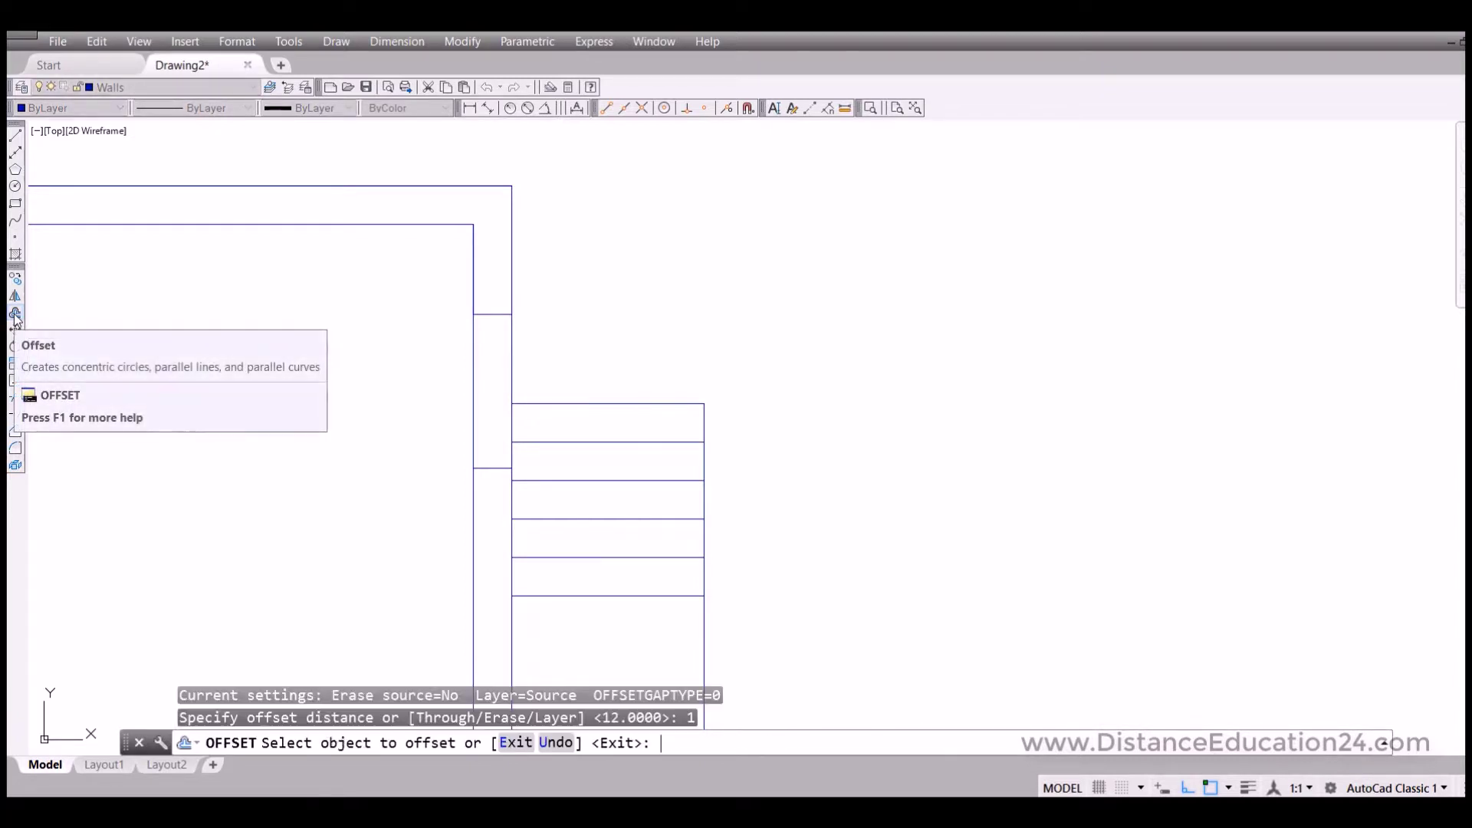
click(473, 365)
click(493, 361)
scroll(499, 364, up, 5)
click(544, 358)
click(499, 355)
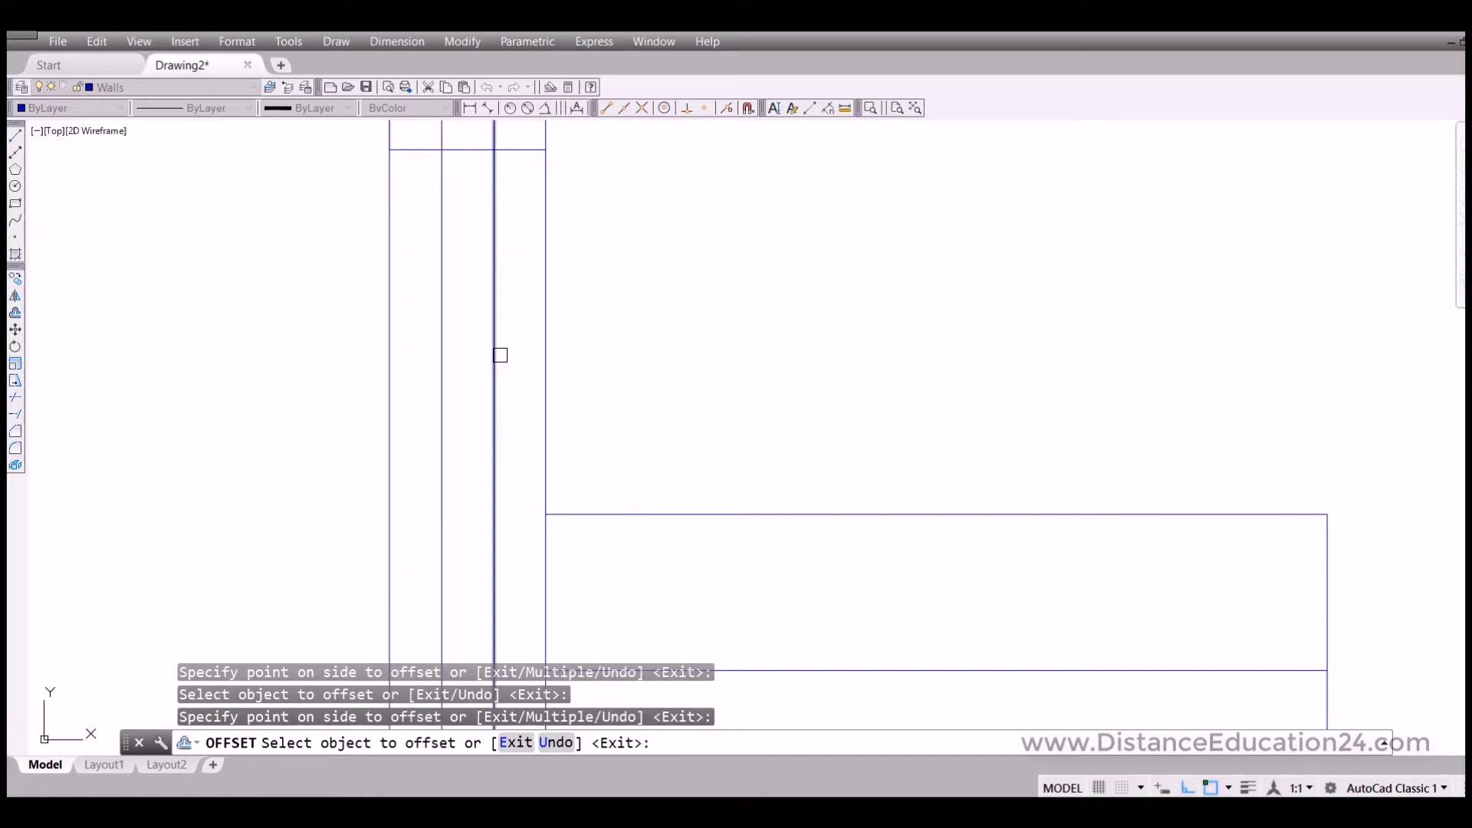
key(Return)
scroll(515, 354, down, 8)
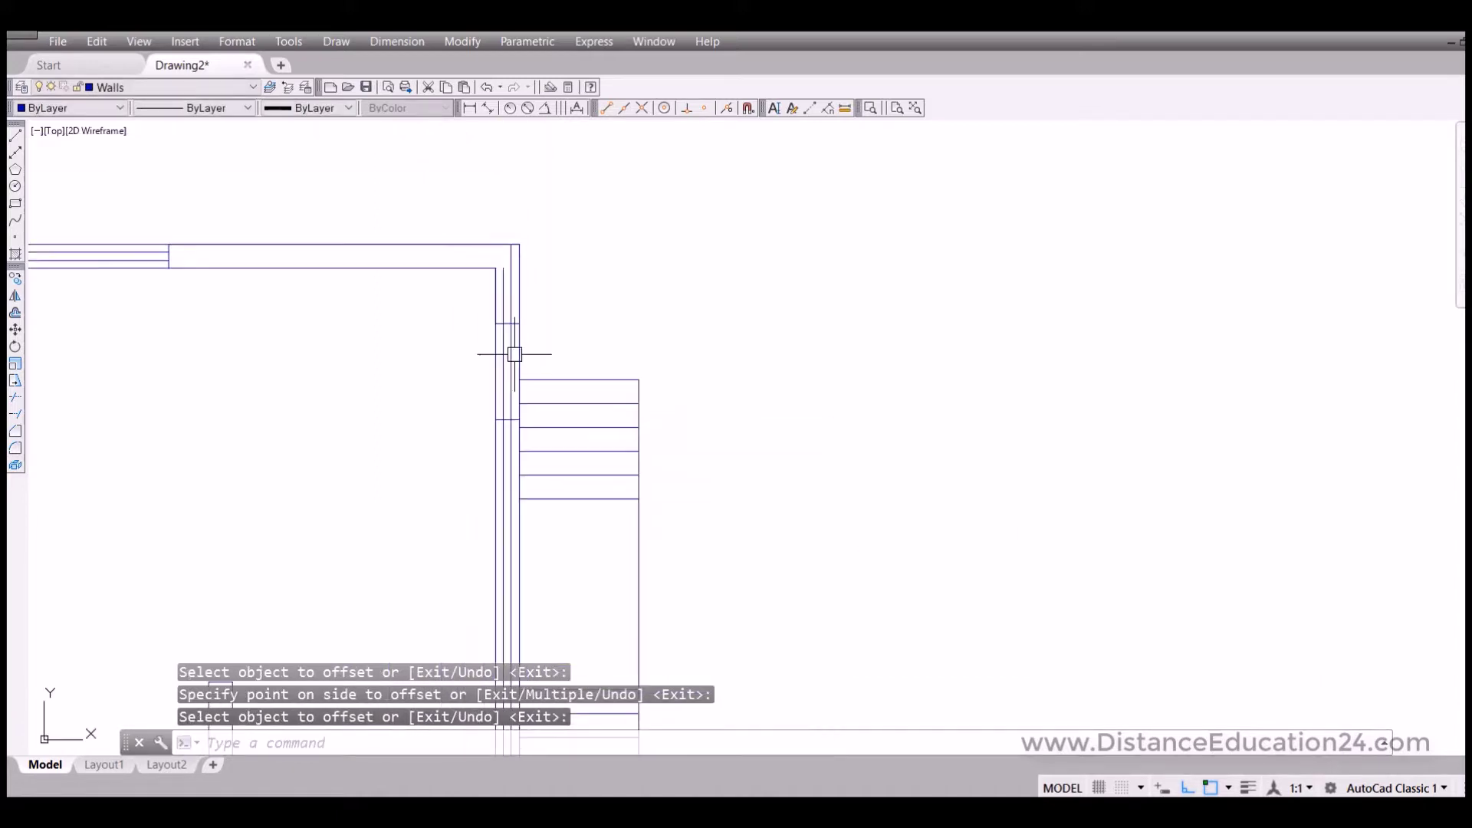
Trim the right wall's glazing lines above and below the window jambs.
click(17, 400)
click(595, 283)
click(441, 519)
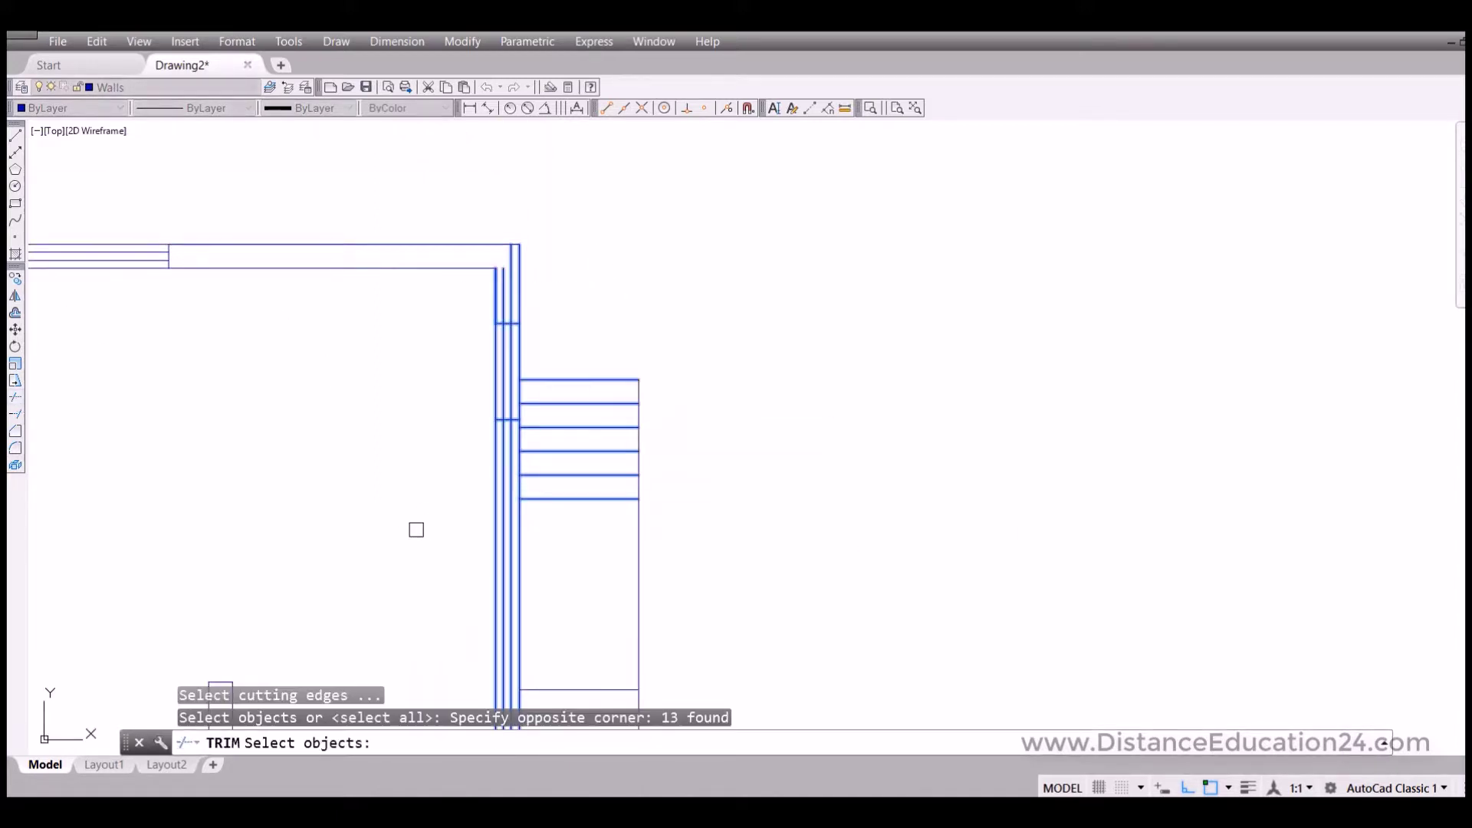
key(Return)
scroll(527, 291, up, 6)
click(476, 290)
click(427, 322)
scroll(462, 306, down, 6)
click(468, 460)
scroll(462, 521, up, 6)
click(466, 286)
click(419, 312)
key(Return)
scroll(559, 417, down, 5)
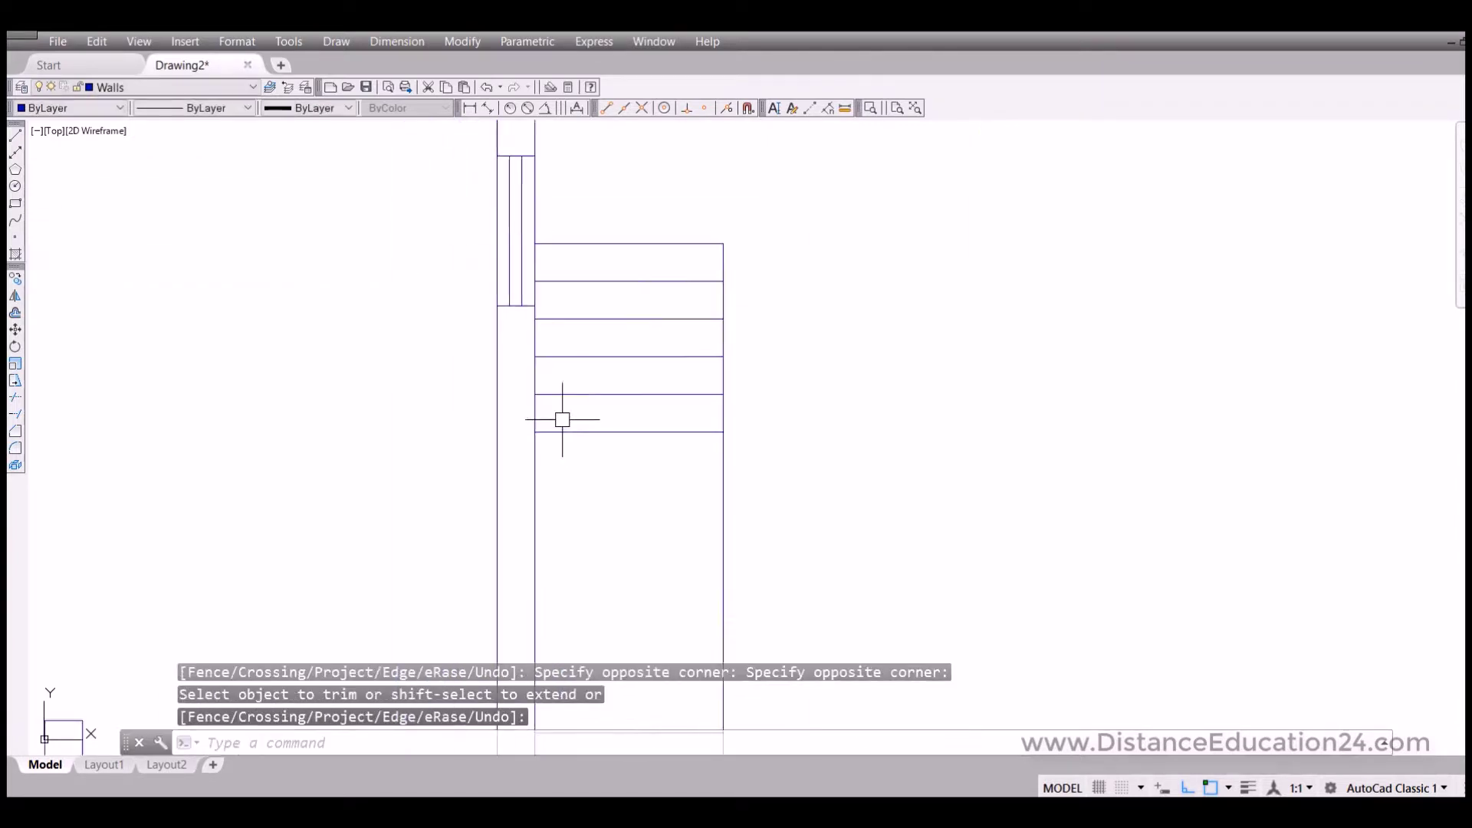
Offset the right window's lower jamb 24 units down the wall to mark one side of the door opening.
scroll(628, 466, down, 4)
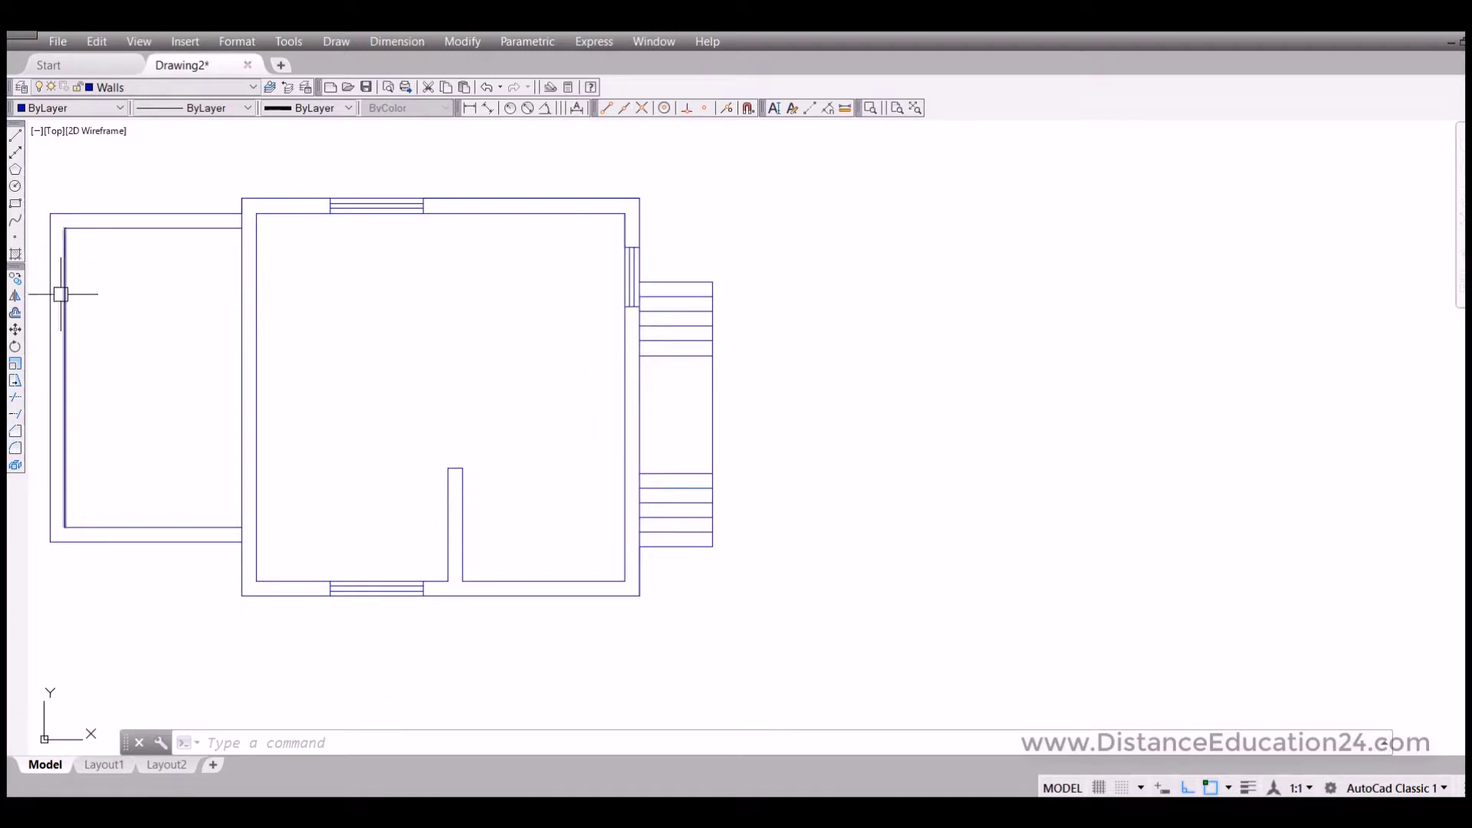
click(16, 313)
text(24)
key(Return)
scroll(609, 330, up, 5)
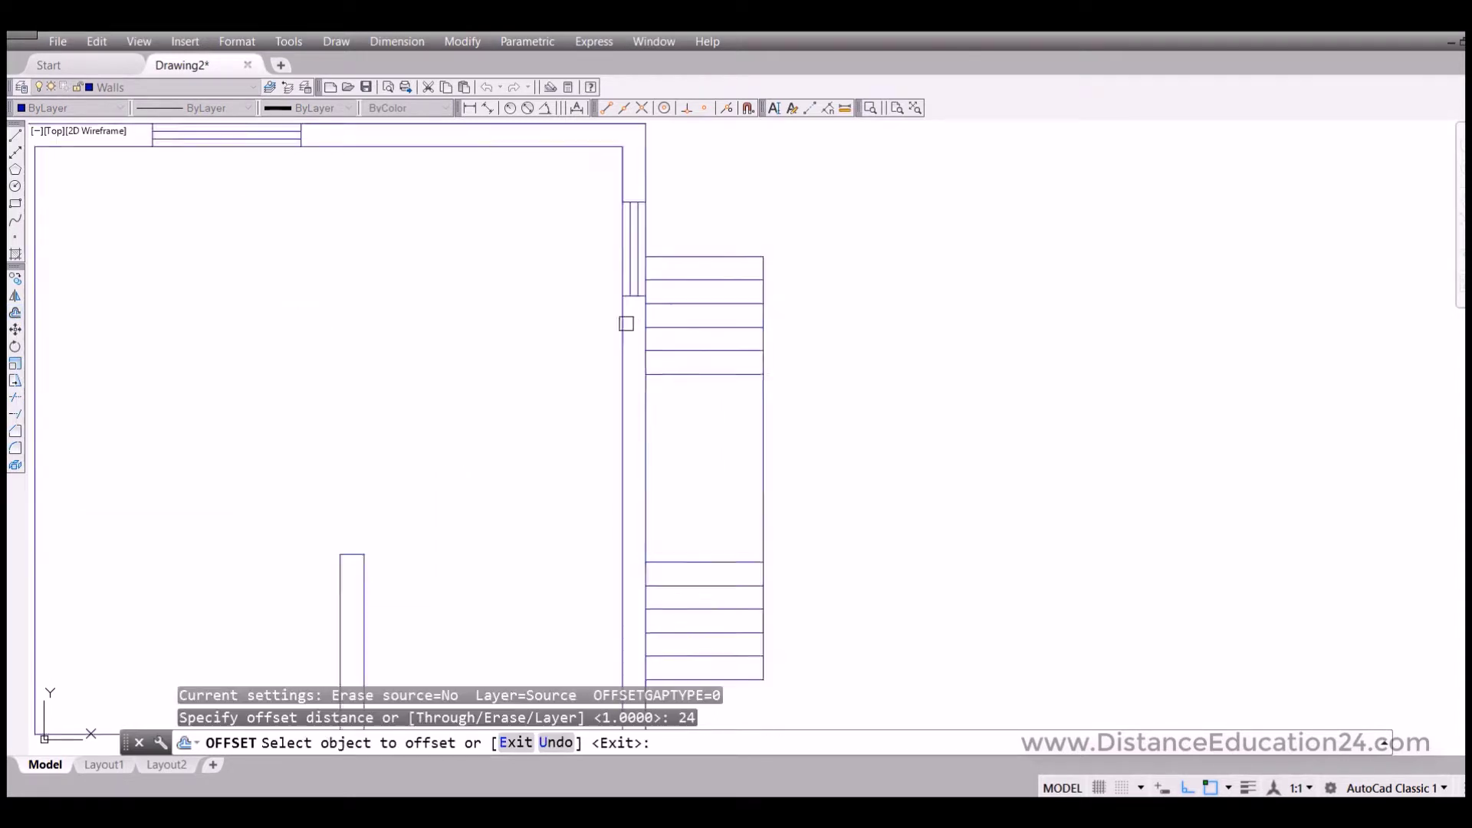
click(675, 213)
scroll(640, 341, down, 5)
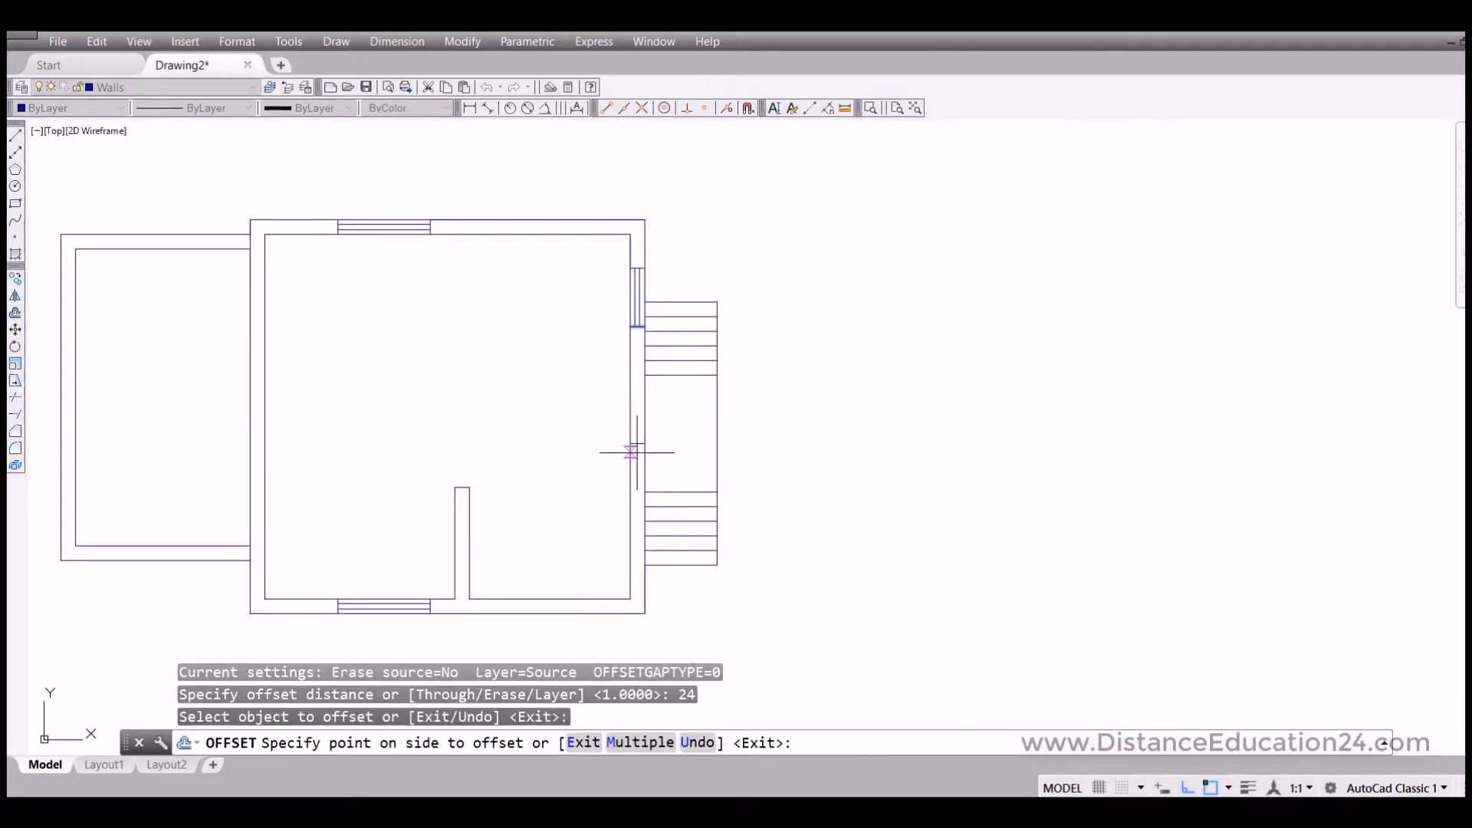
click(661, 410)
key(Return)
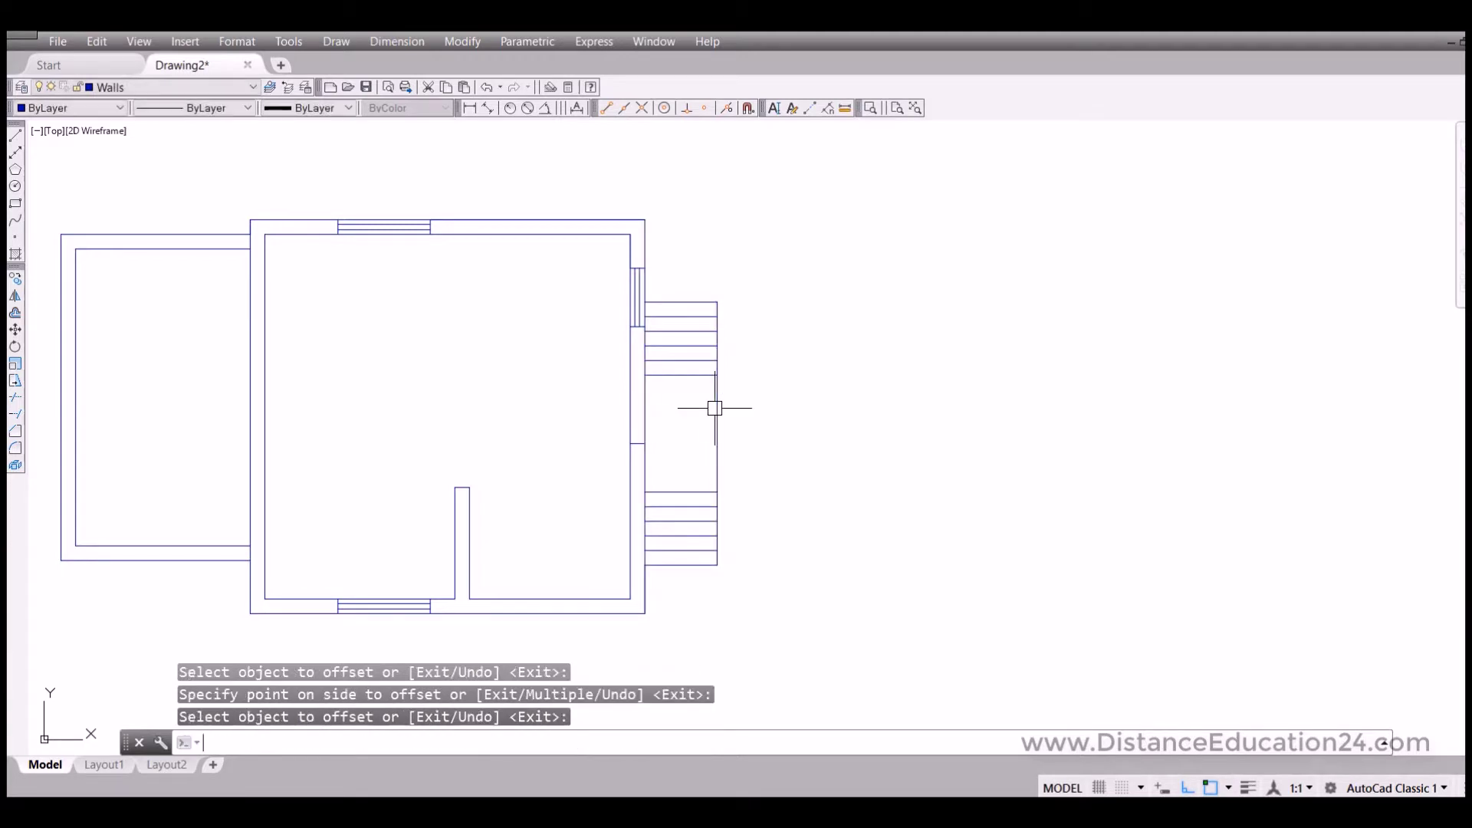
Offset the new door jamb line in the right wall 9 units downward to mark the opening's other side.
scroll(667, 522, up, 4)
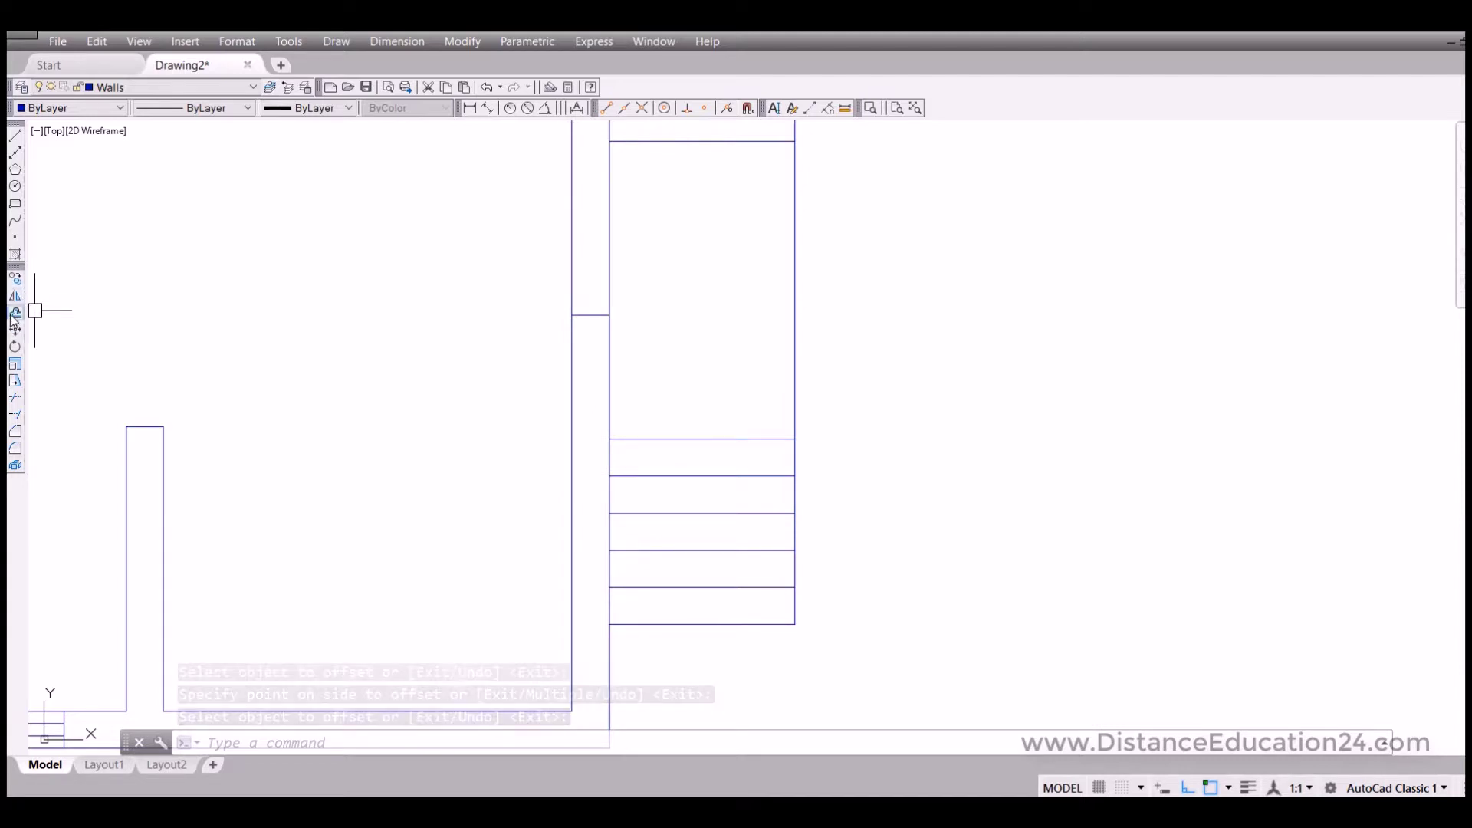
key(Return)
text(9)
key(Return)
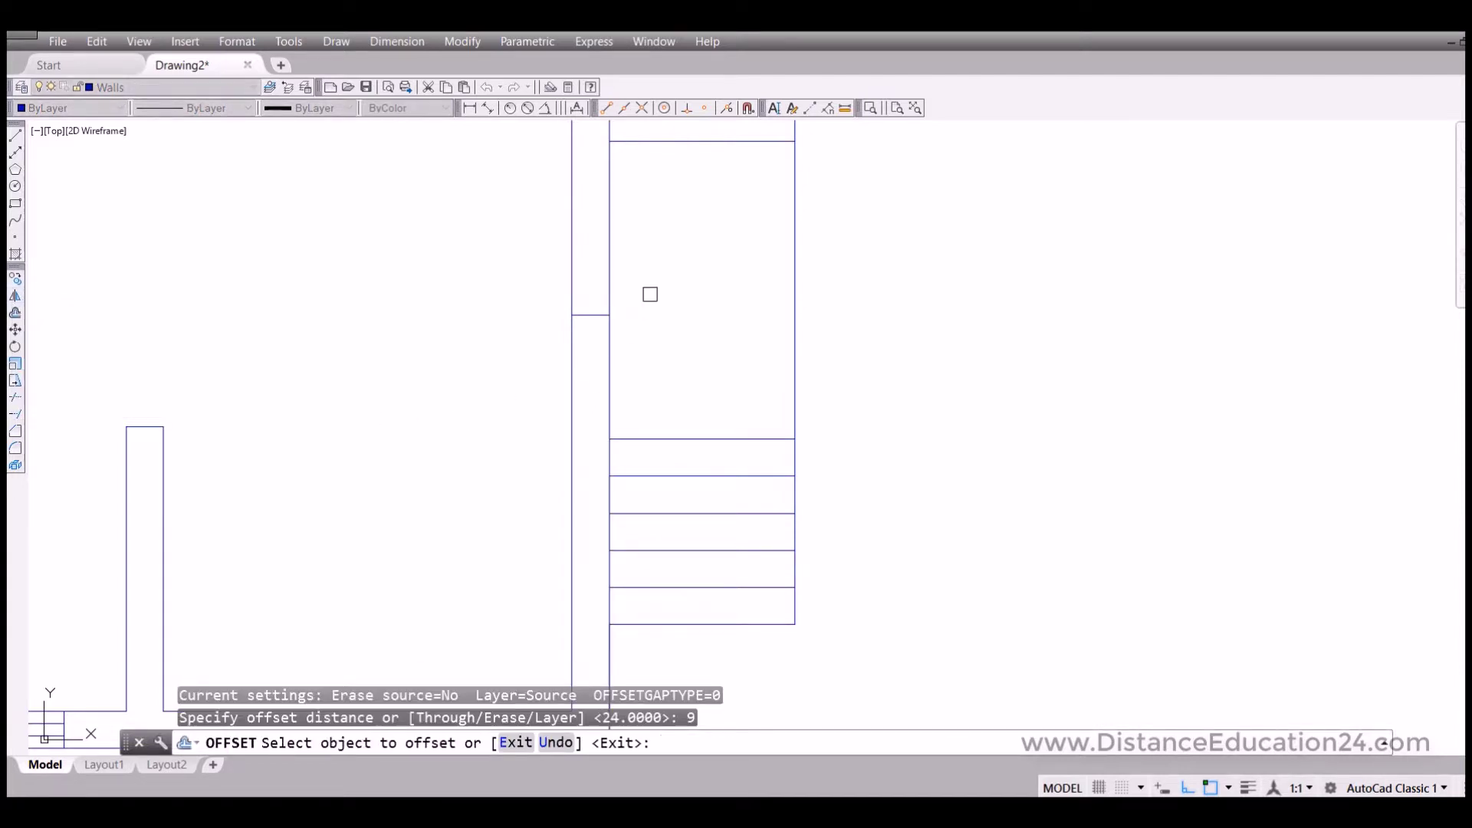
click(585, 313)
click(585, 371)
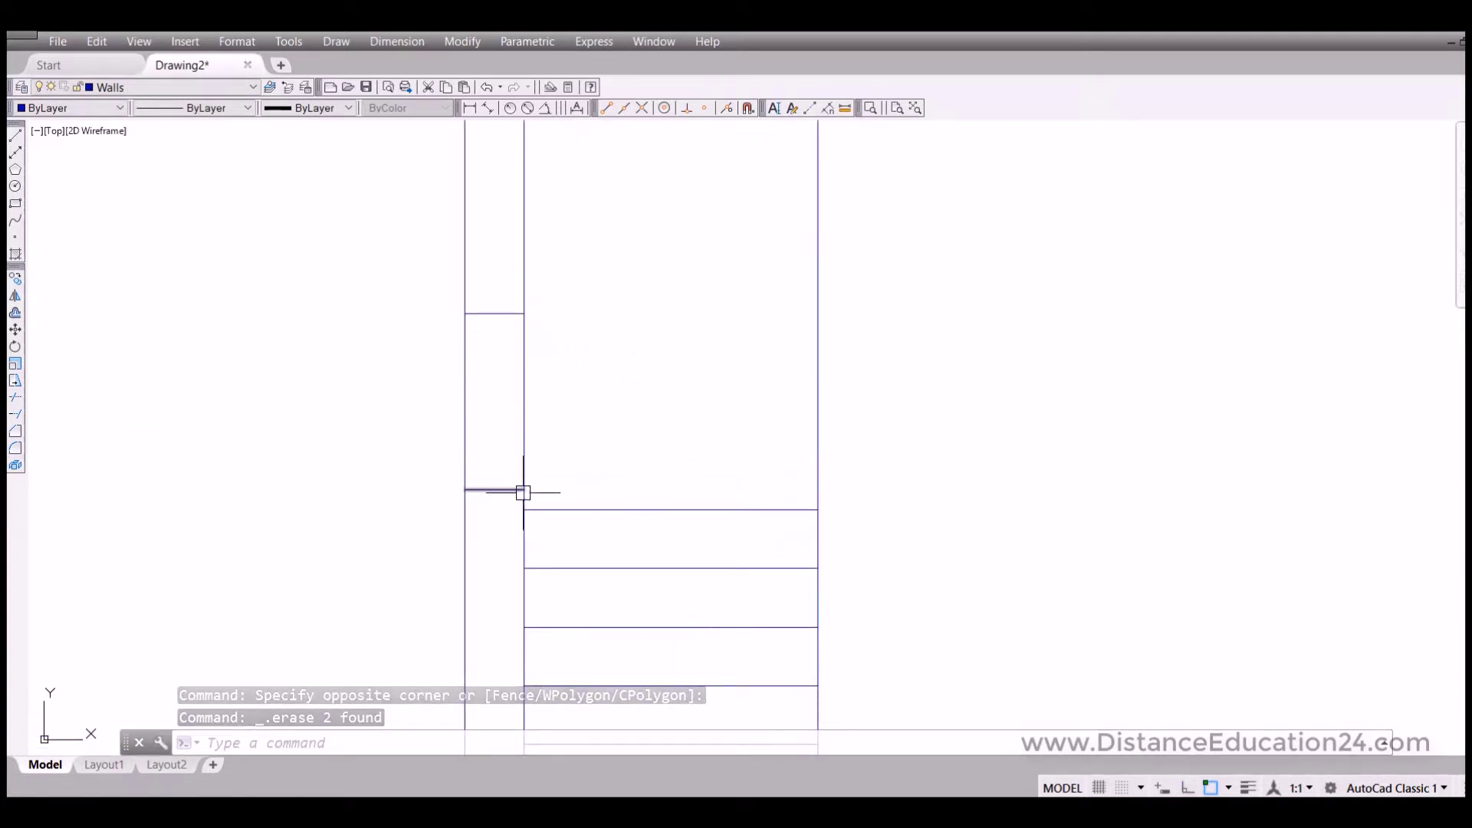
Draw a line from the main room's lower-right outer corner 14 units left along the bottom wall, then across the wall as a window jamb.
scroll(654, 460, down, 5)
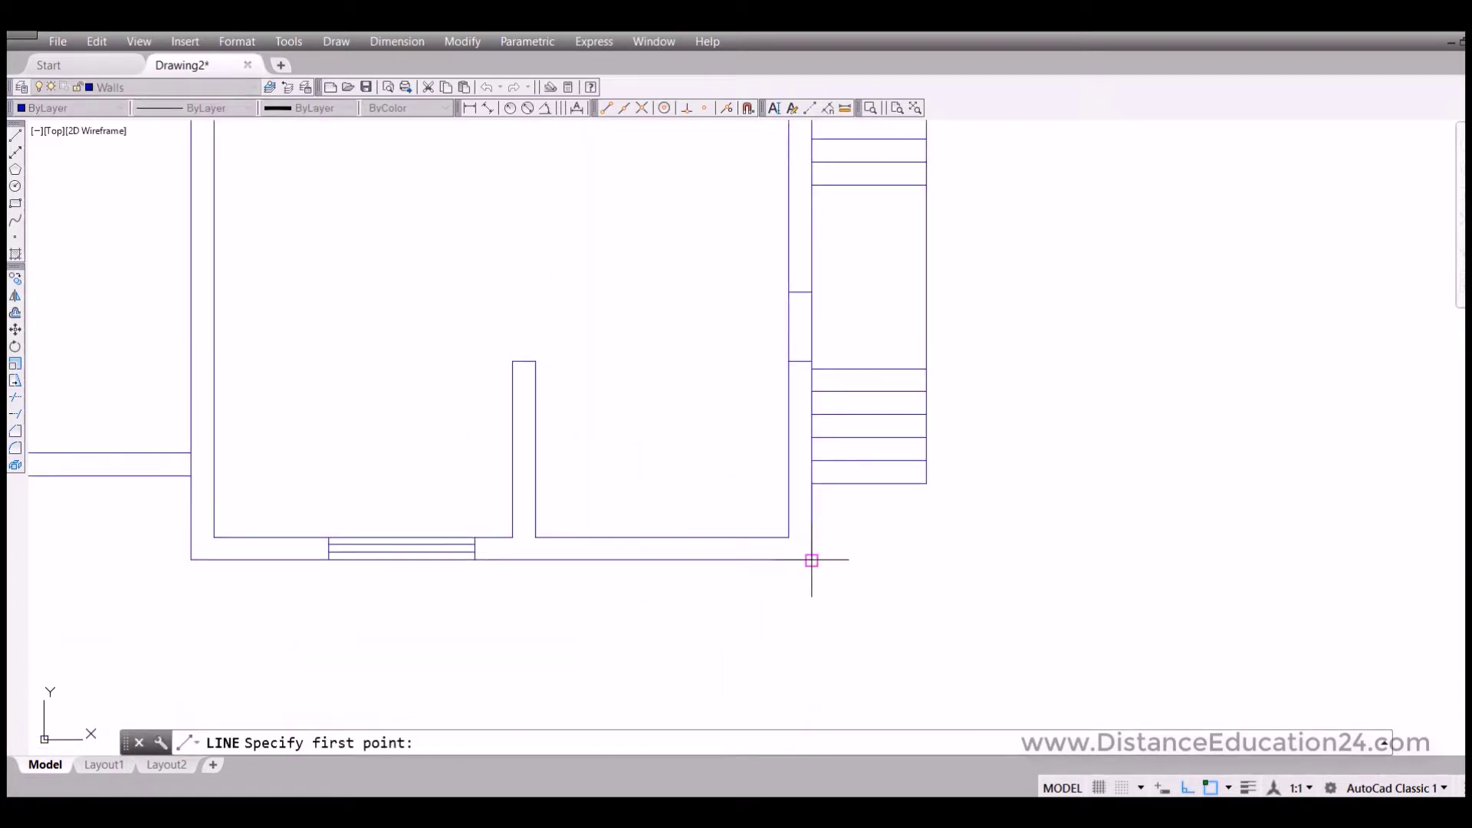
click(811, 561)
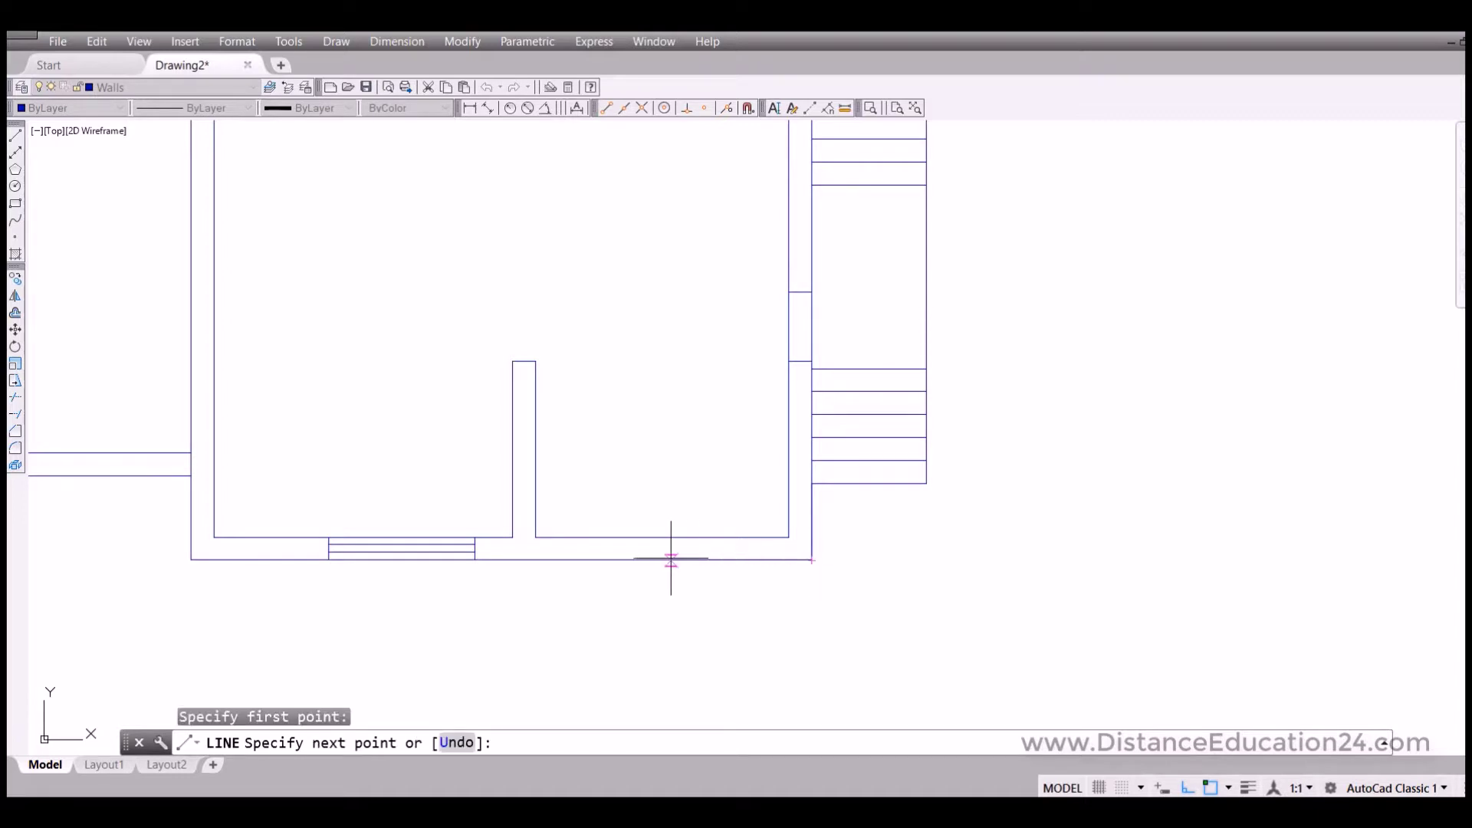
key(Return)
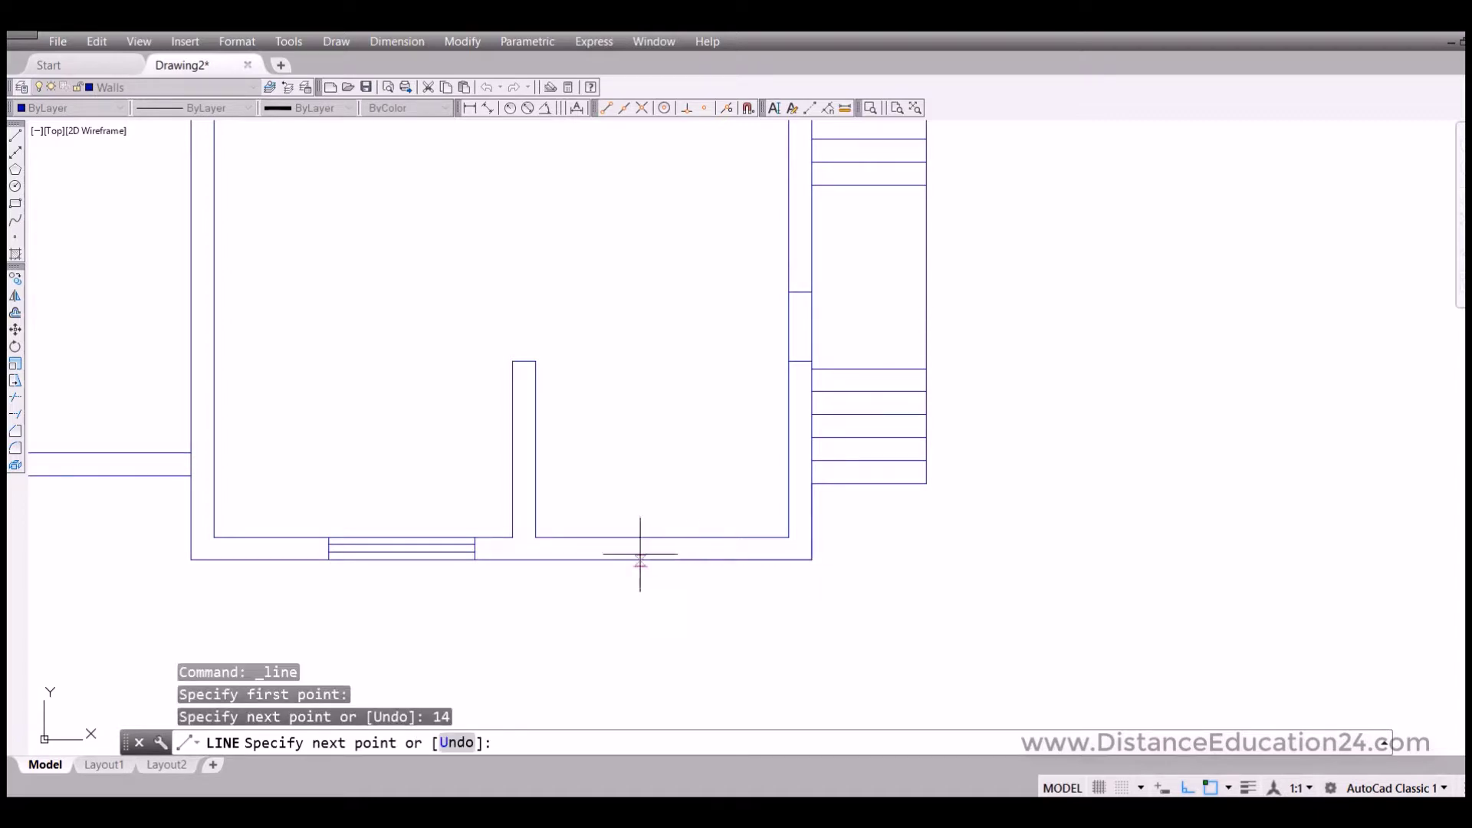
click(704, 537)
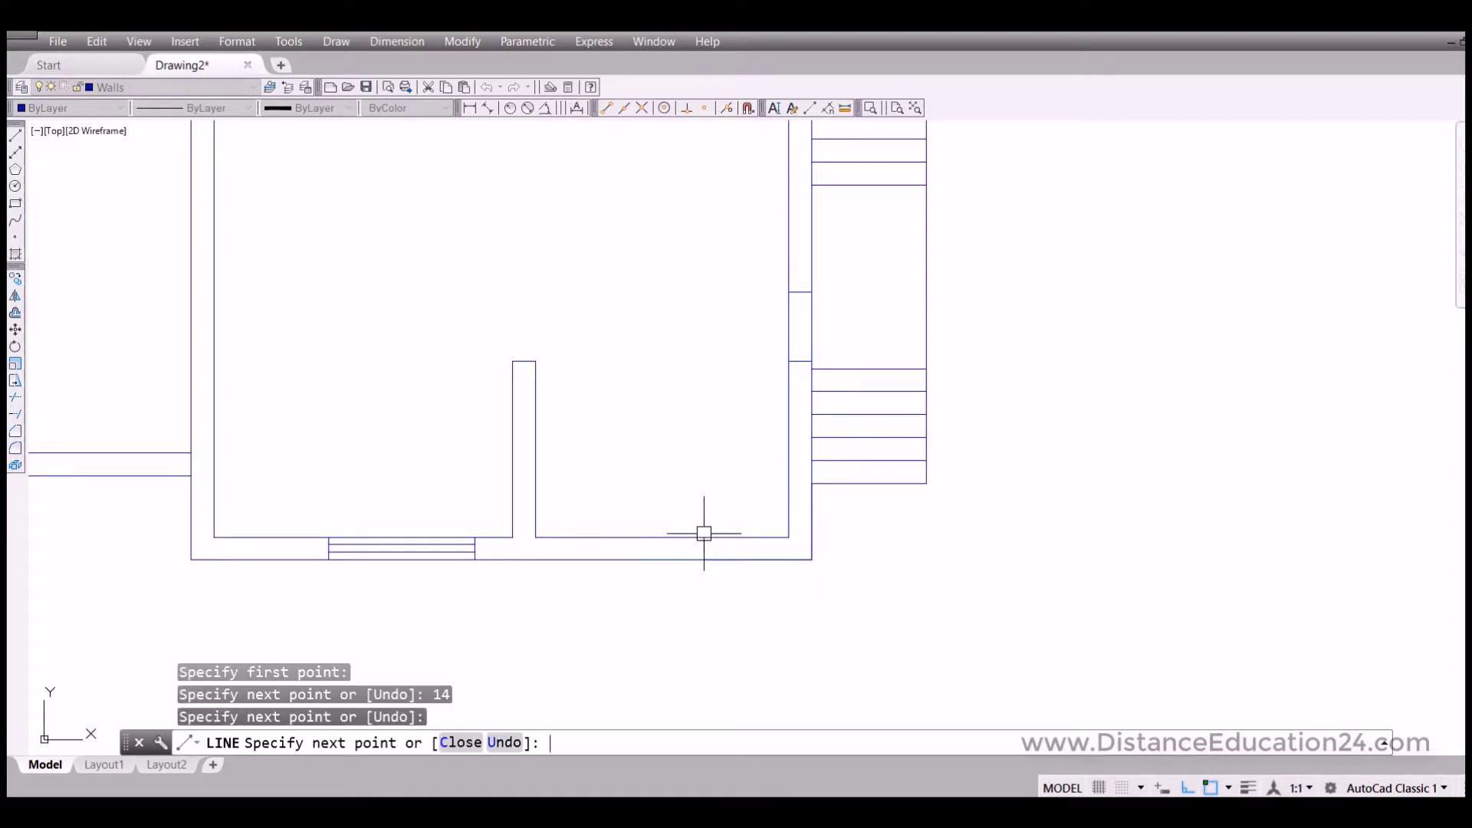
key(Return)
Offset the new bottom wall jamb 6 units to the left to mark the small window's other side.
scroll(710, 592, up, 4)
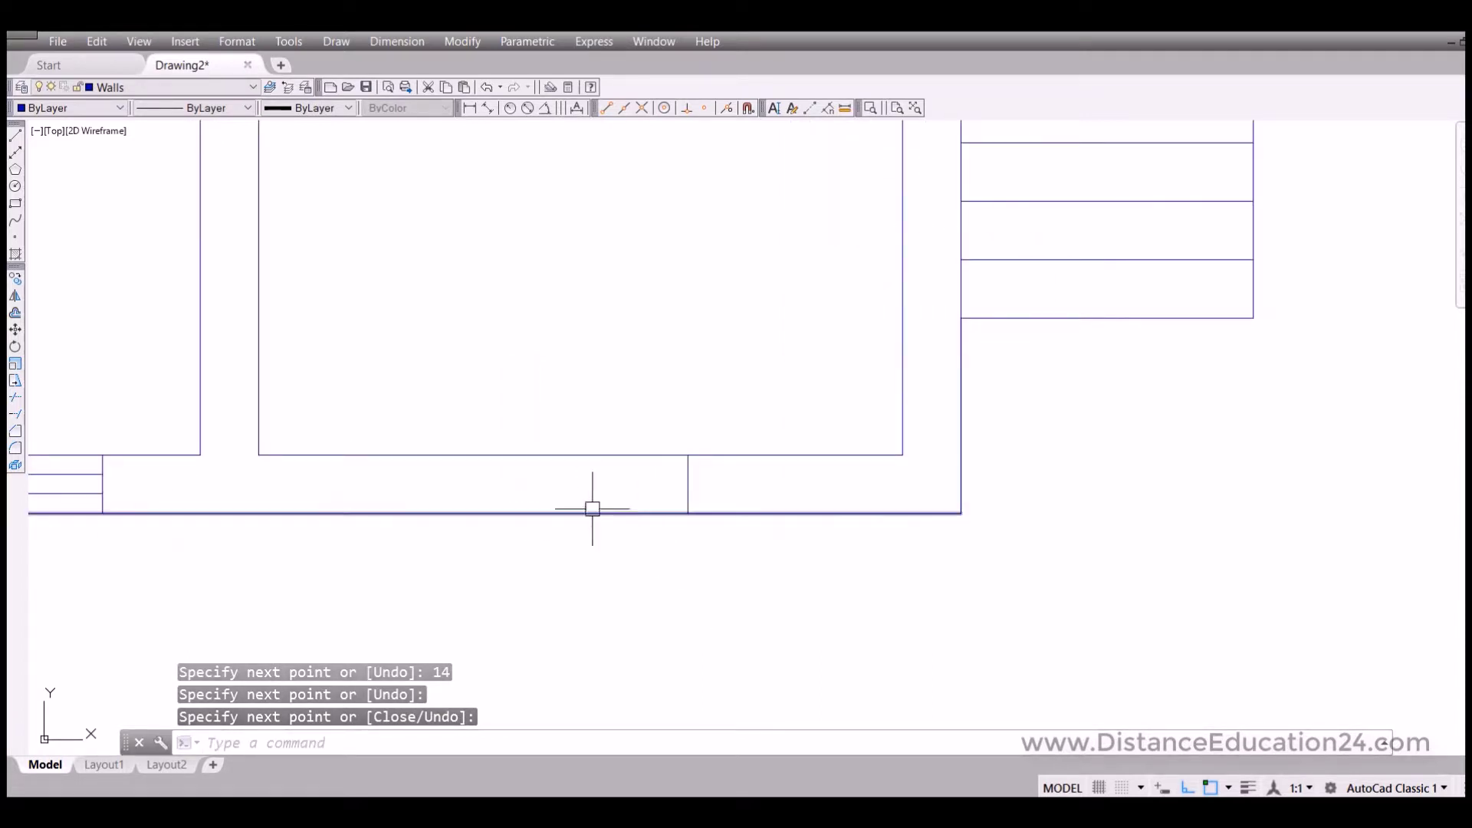
click(15, 314)
text(6)
key(Return)
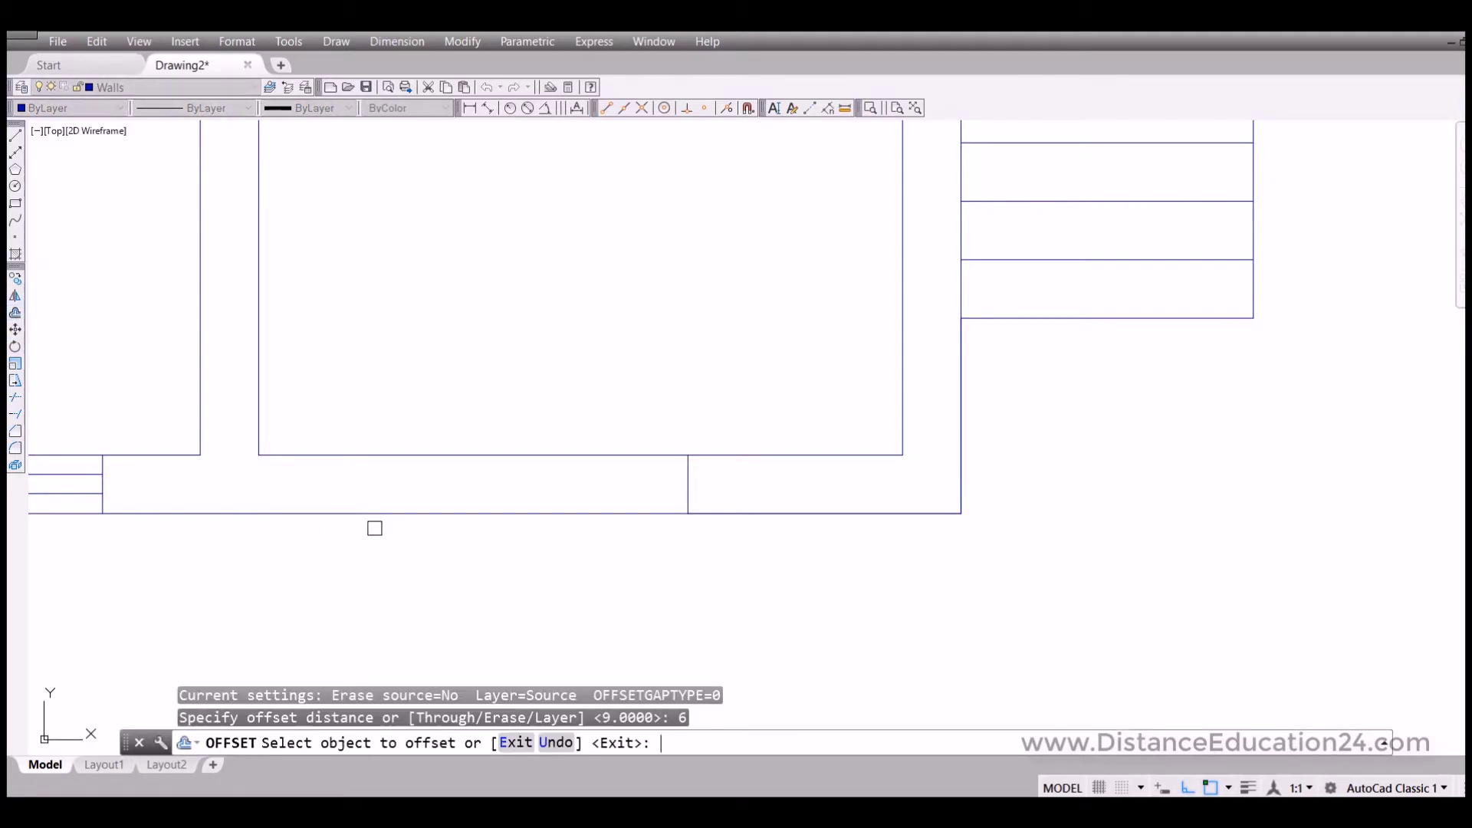
click(690, 473)
click(595, 479)
key(Return)
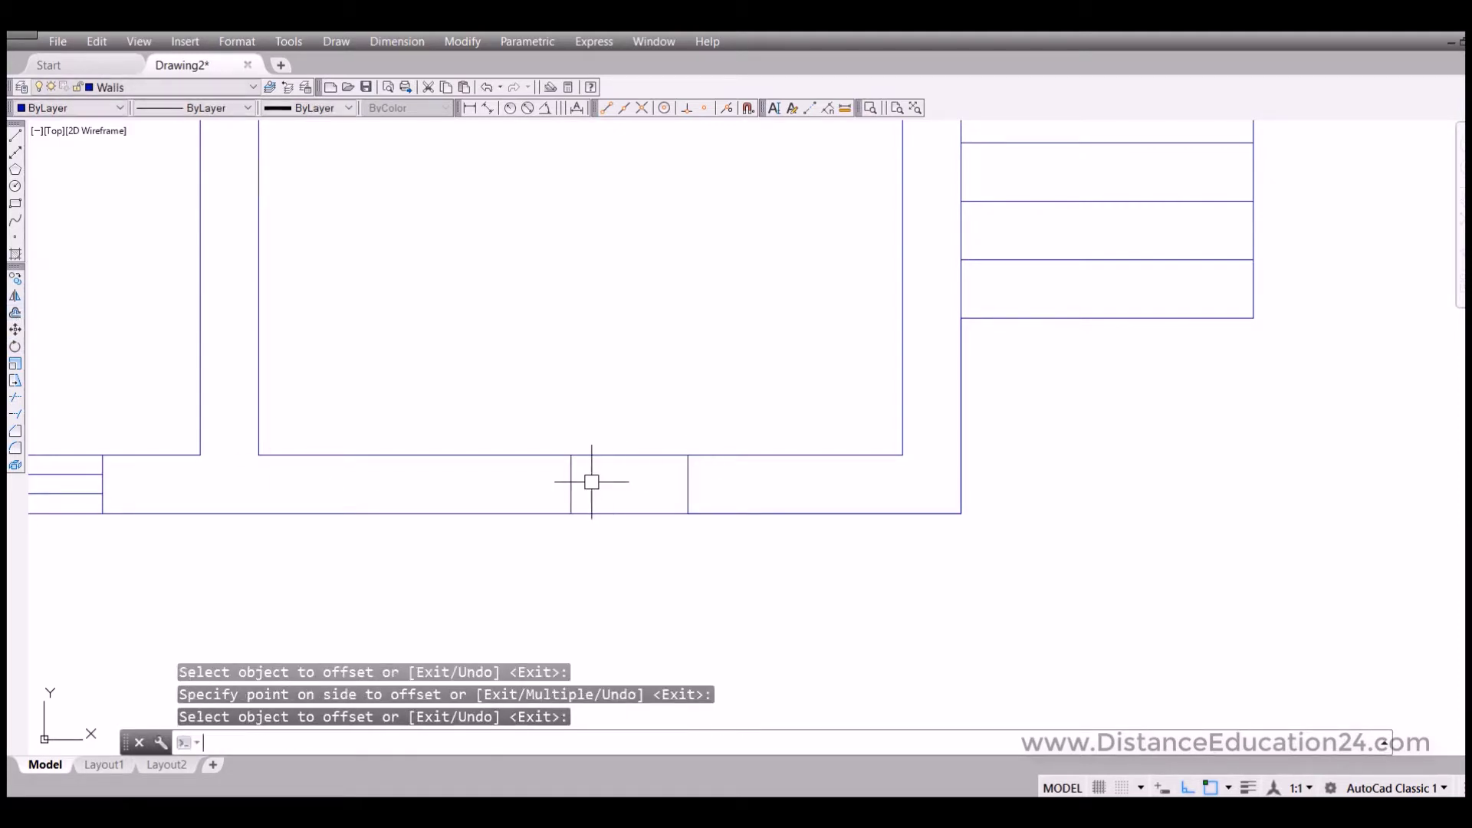
Offset the inner and outer lines of the bottom wall 1 unit into the wall as the small window's glazing lines.
scroll(598, 537, up, 3)
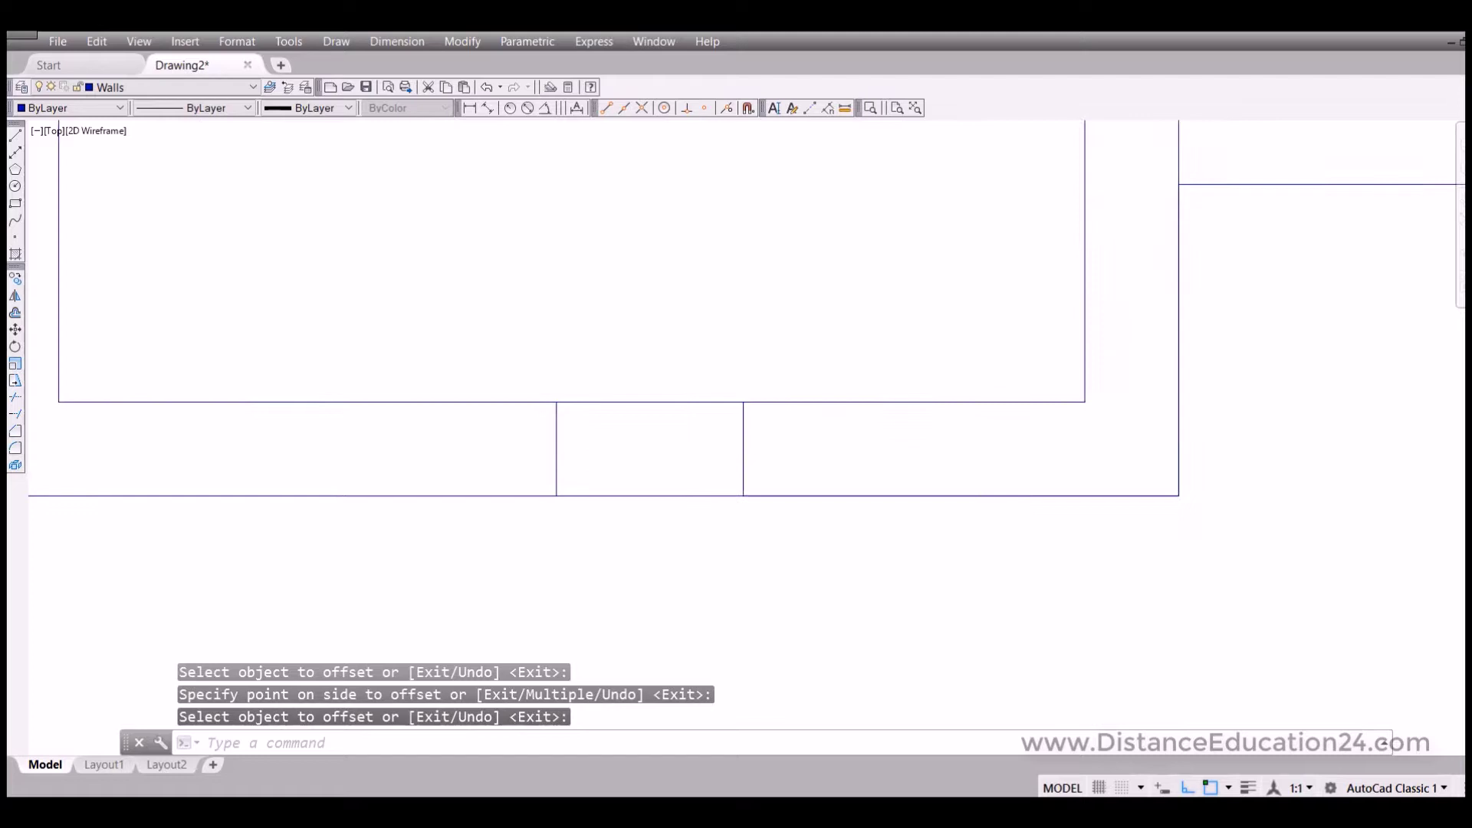
click(15, 314)
text(1)
key(Return)
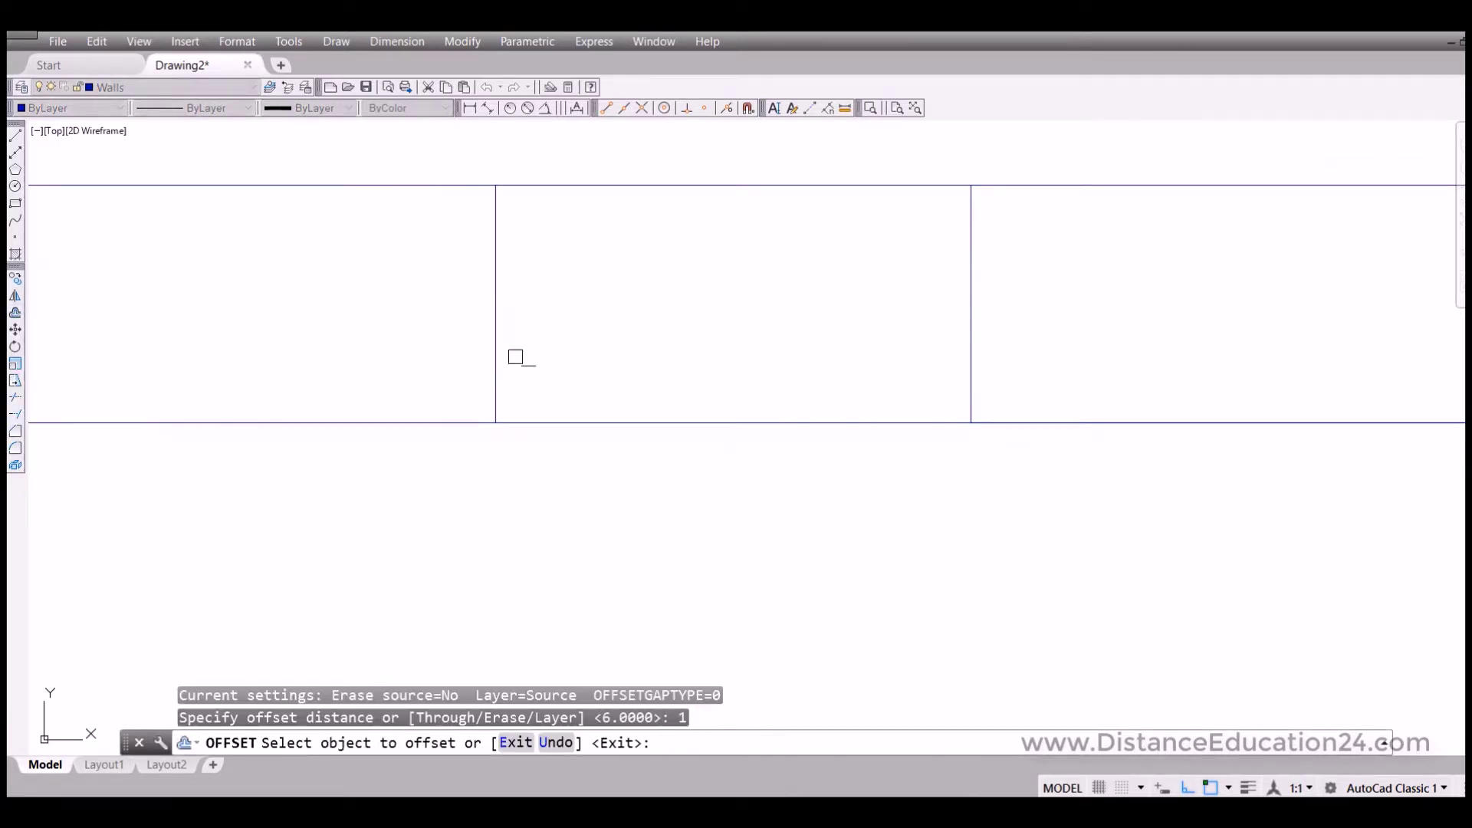
click(568, 424)
click(568, 365)
click(595, 185)
click(595, 240)
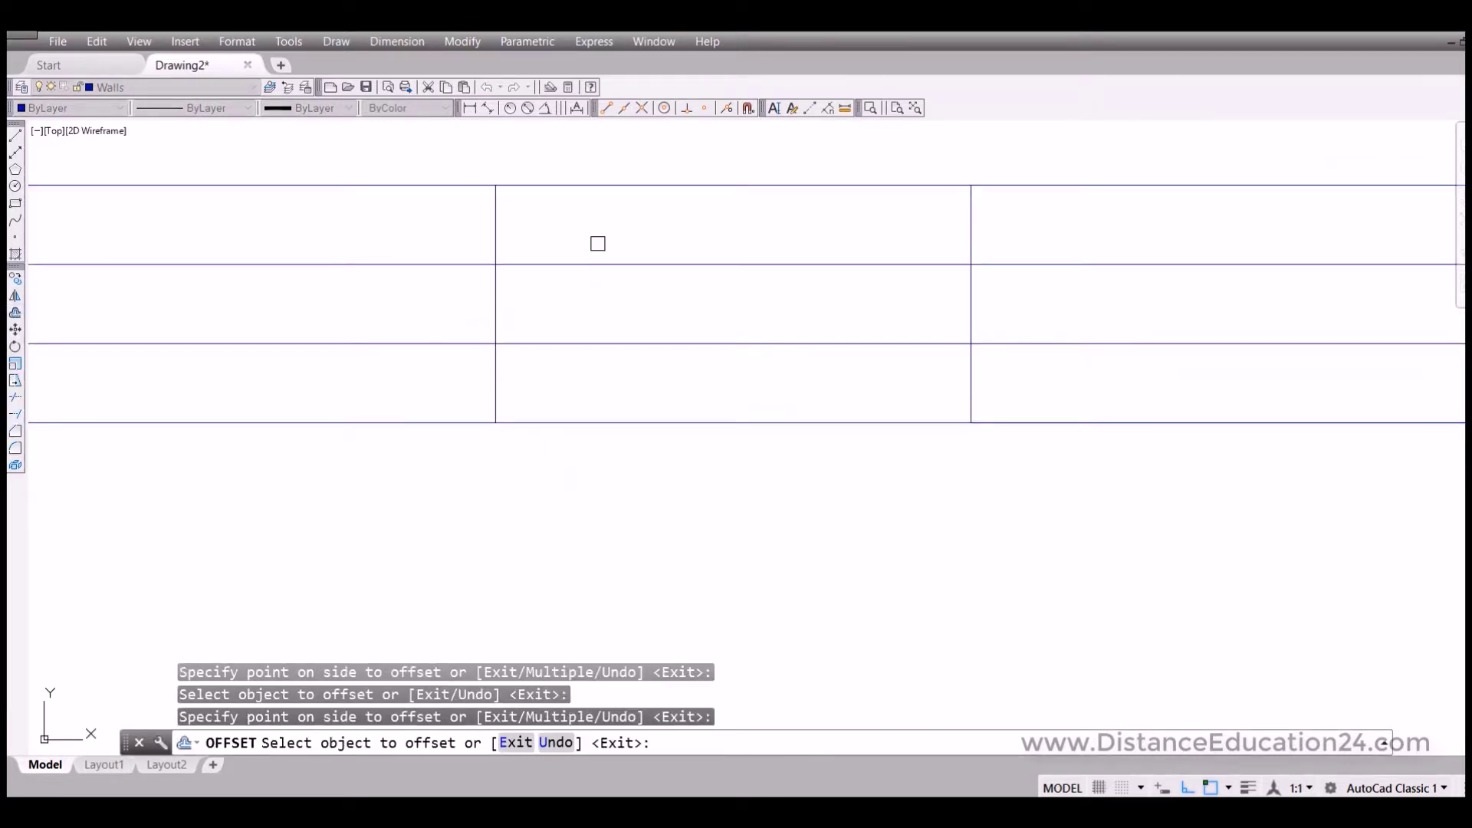
key(Return)
Trim the bottom wall's new glazing lines on both sides of the small window's jambs.
scroll(496, 378, down, 4)
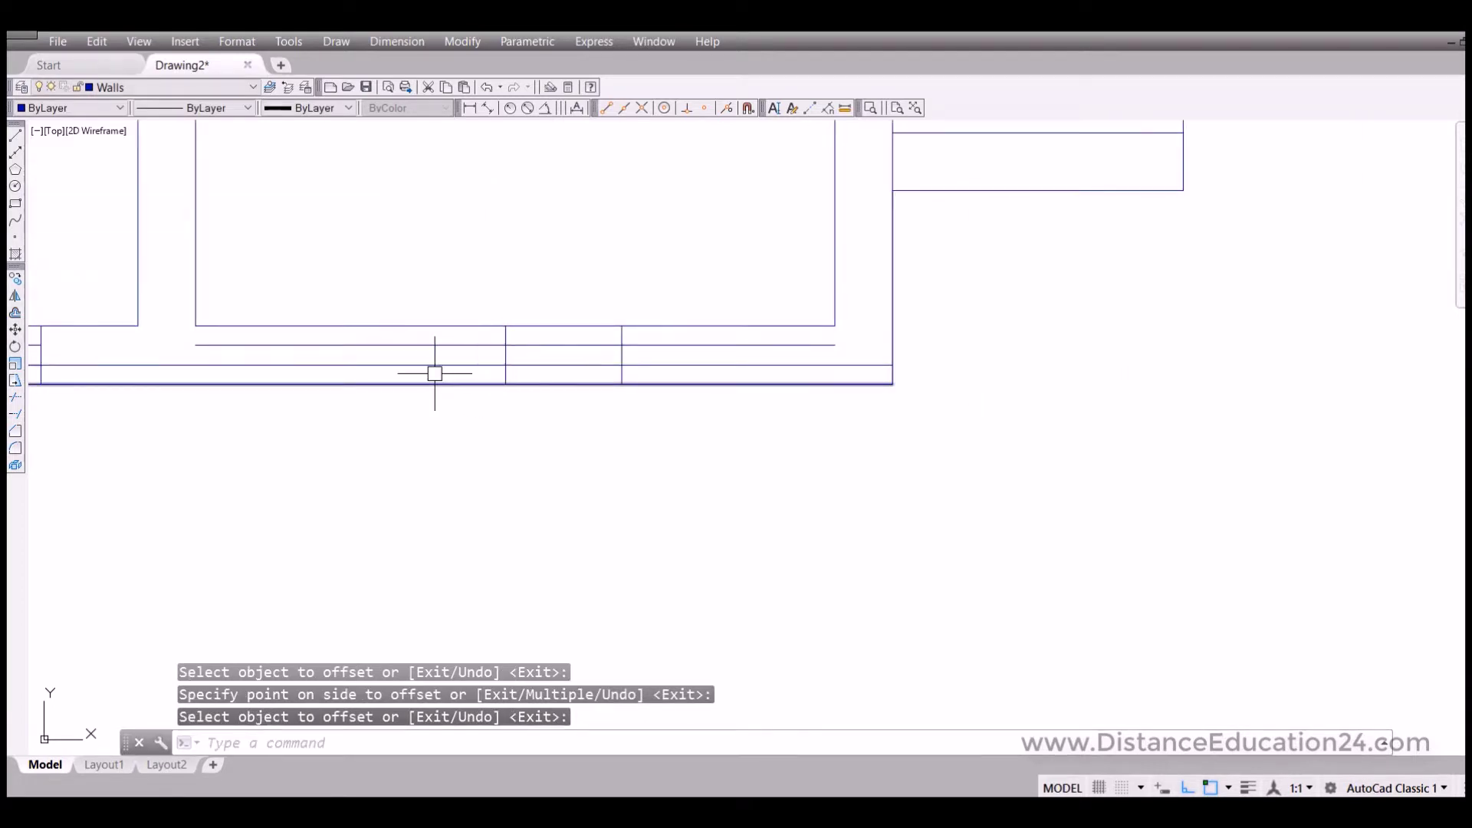
click(15, 415)
click(706, 279)
click(410, 439)
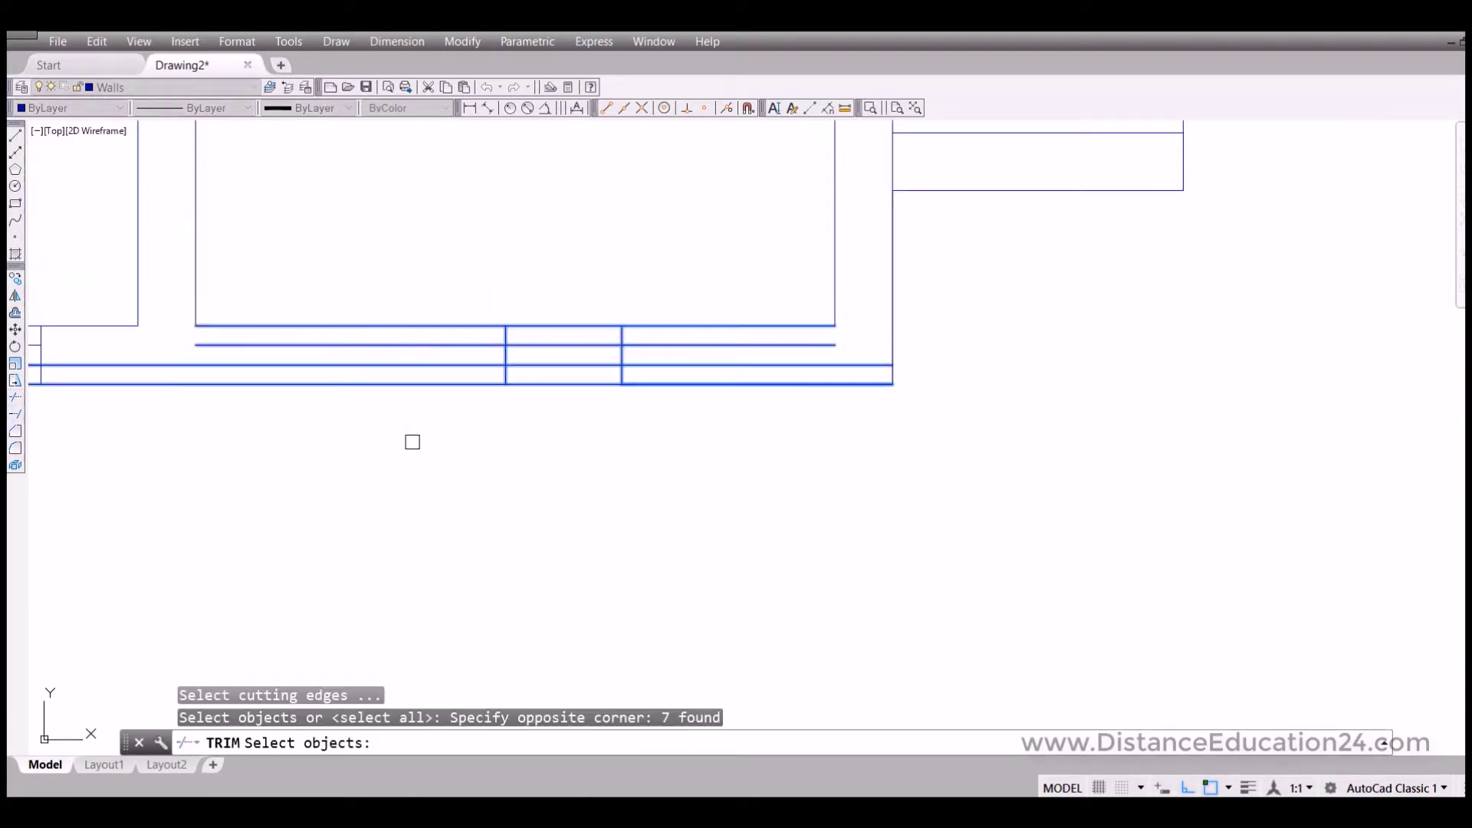
key(Return)
click(676, 353)
click(674, 365)
click(652, 345)
click(477, 346)
click(471, 366)
key(Return)
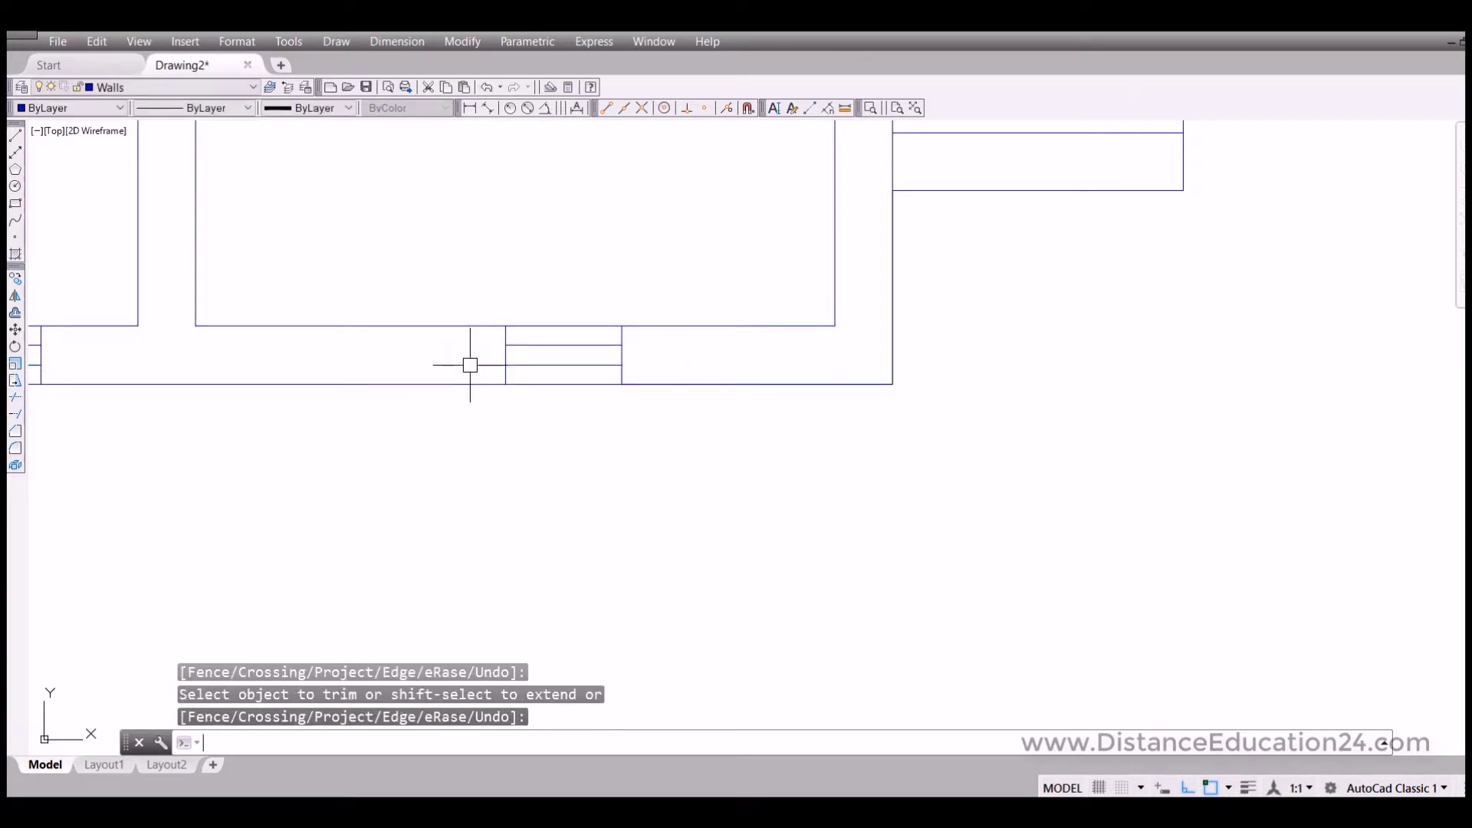
Draw a line from the left room's lower-left outer corner 10 units right along its bottom wall, then across the wall as a window jamb.
scroll(565, 513, down, 2)
middle_drag(562, 510, 739, 559)
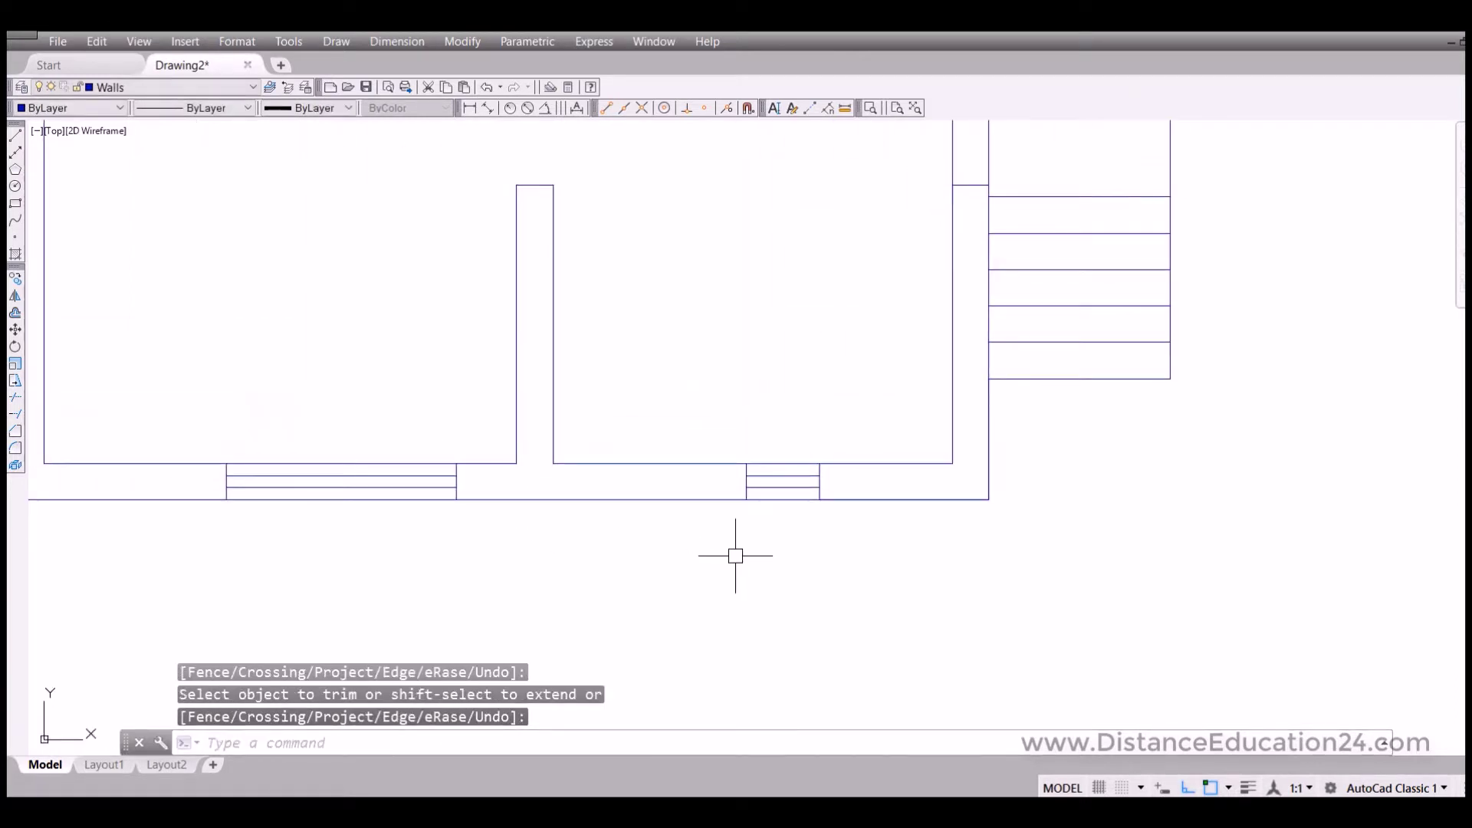
scroll(491, 554, down, 2)
middle_drag(486, 555, 842, 557)
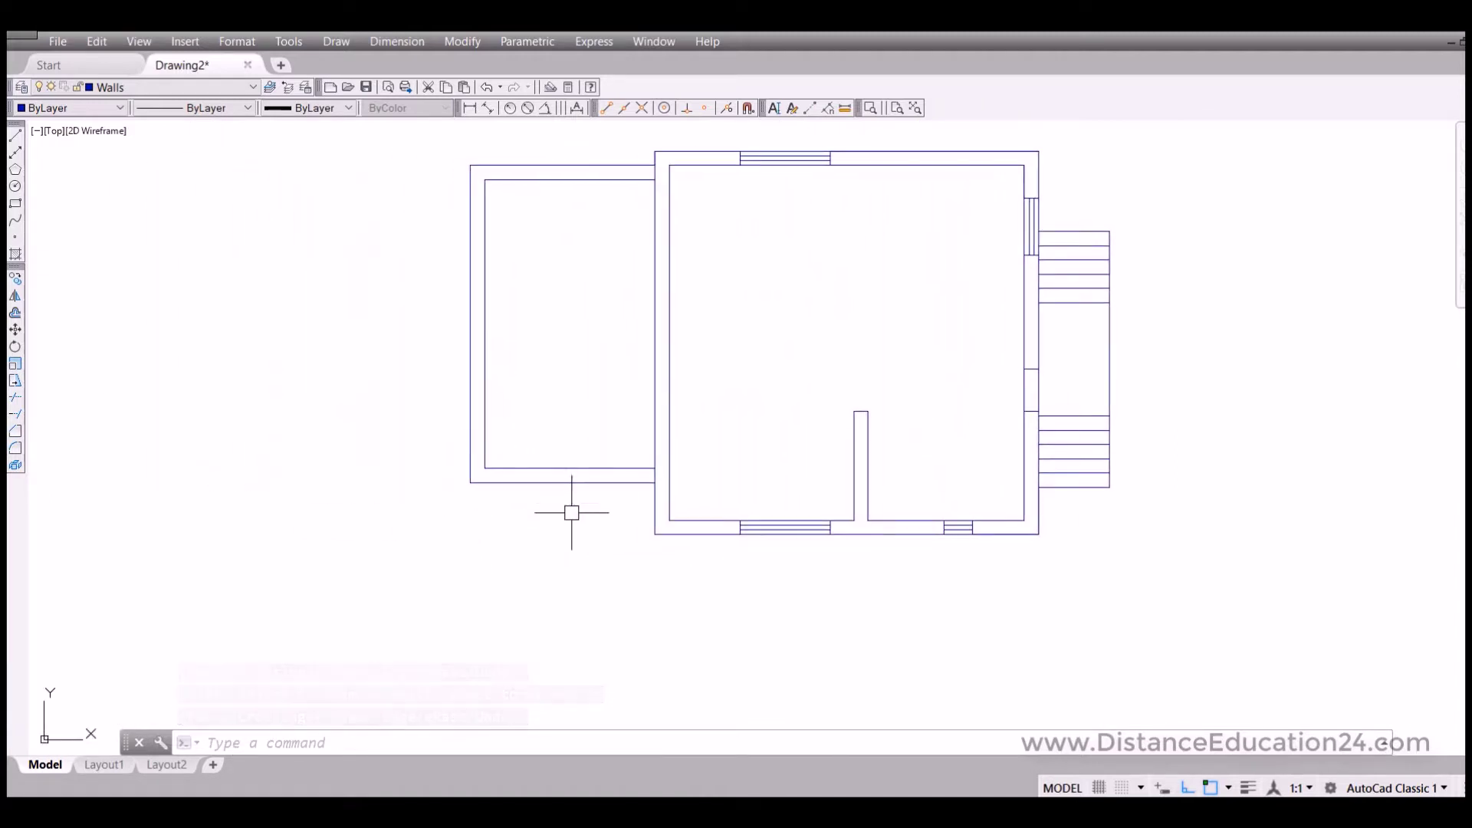
scroll(565, 496, up, 2)
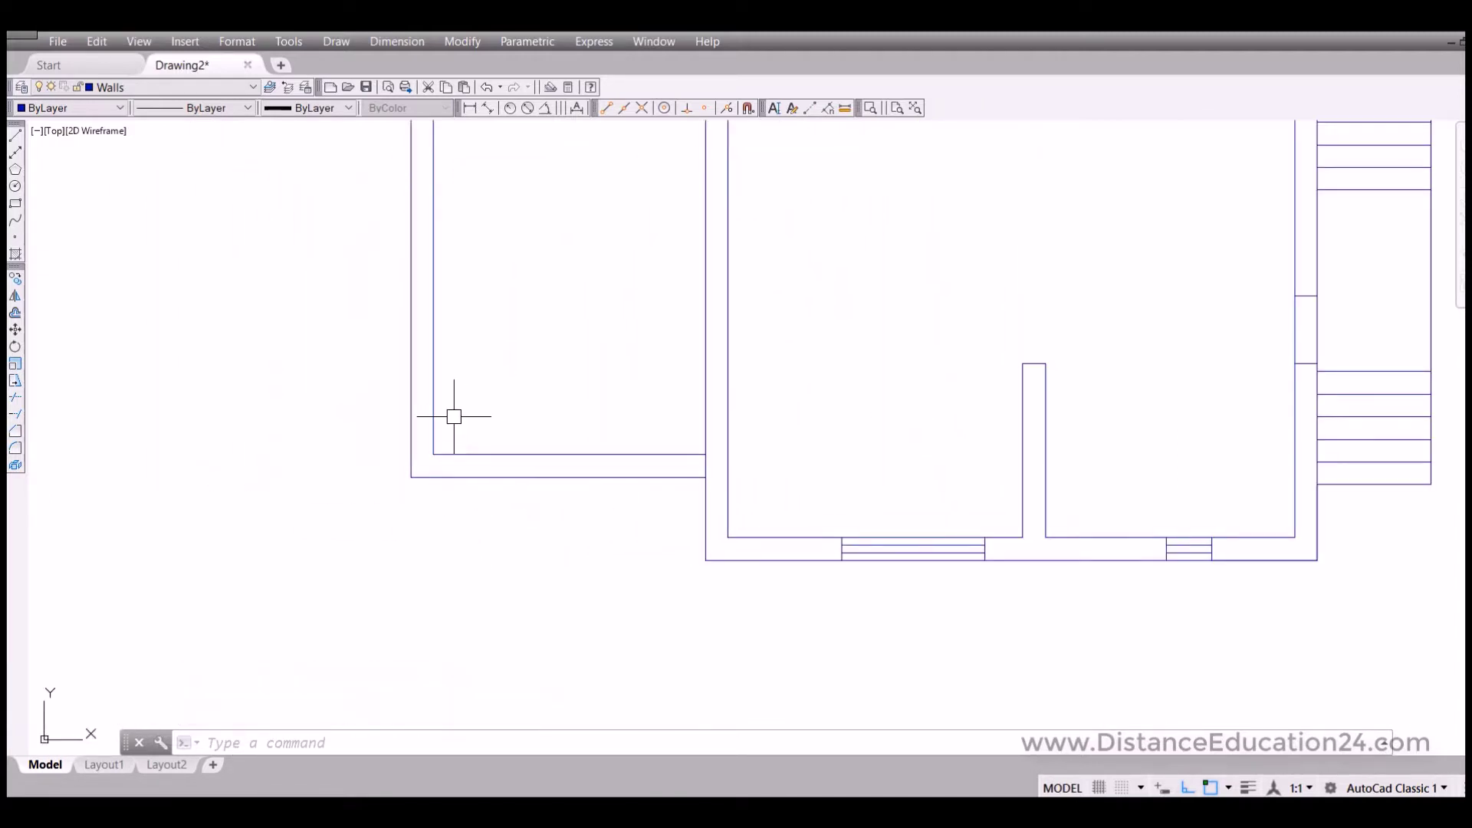
click(20, 135)
click(411, 477)
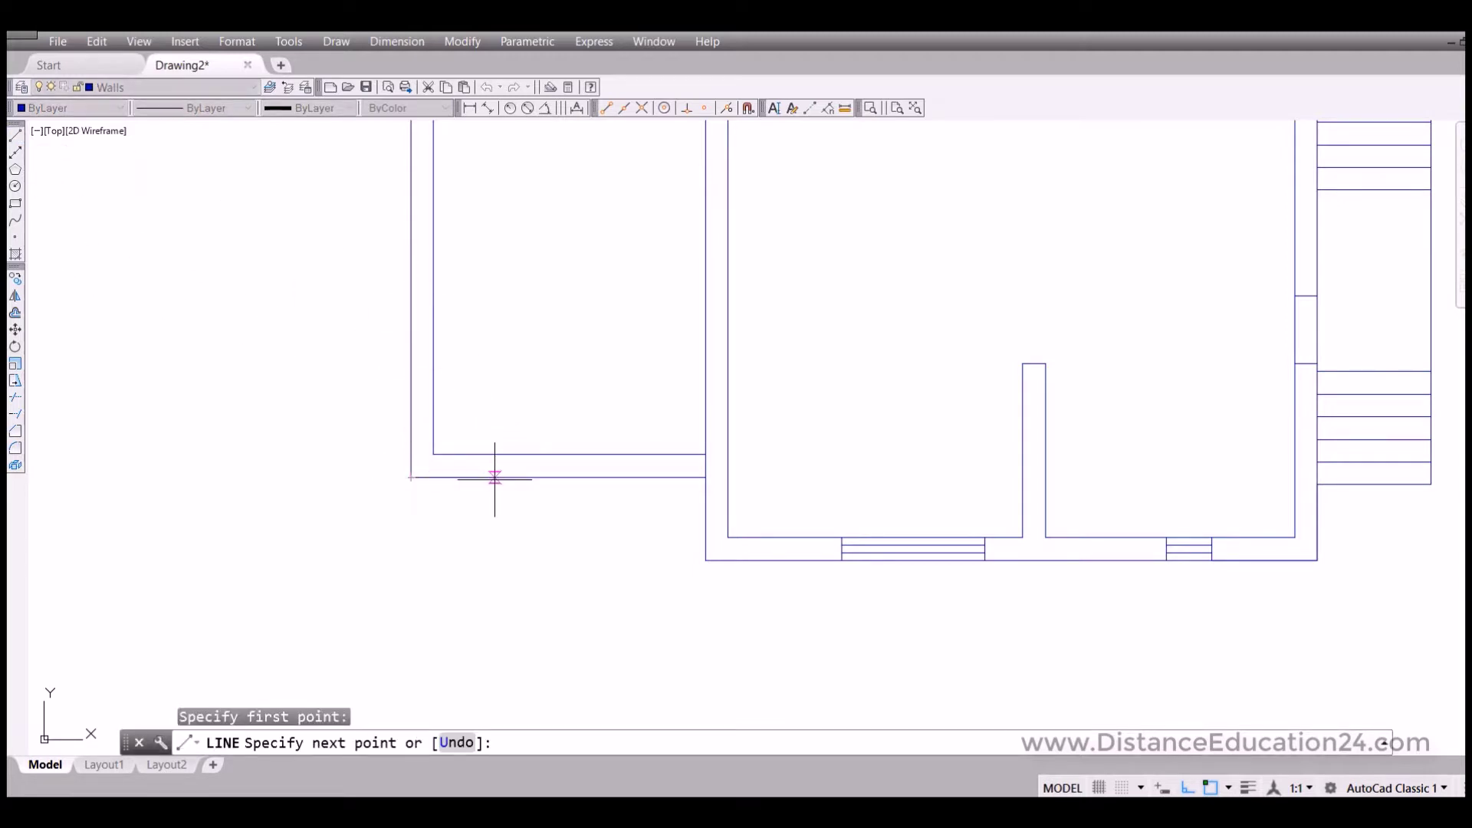
text(10)
key(Return)
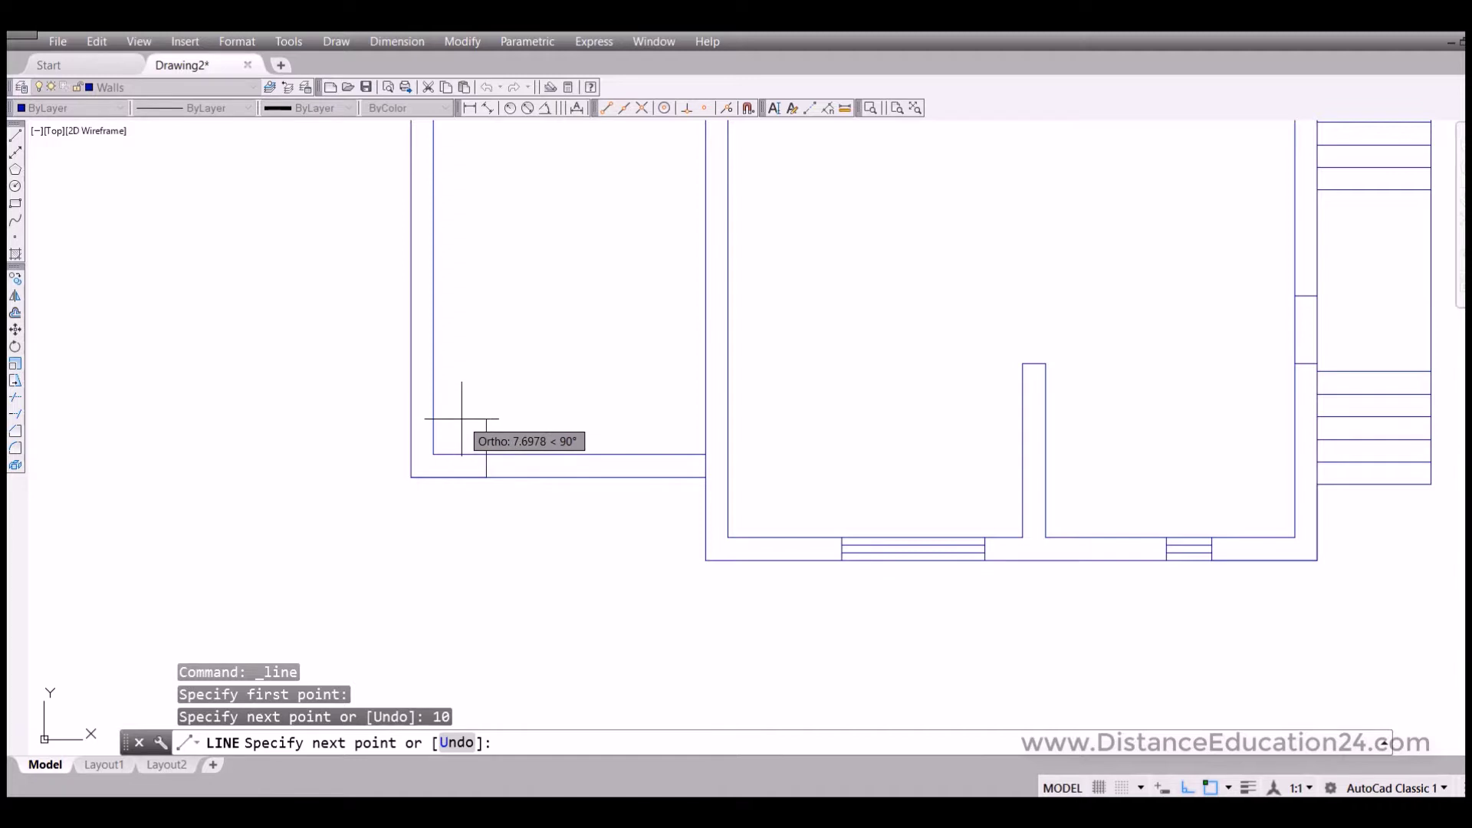
click(483, 453)
key(Return)
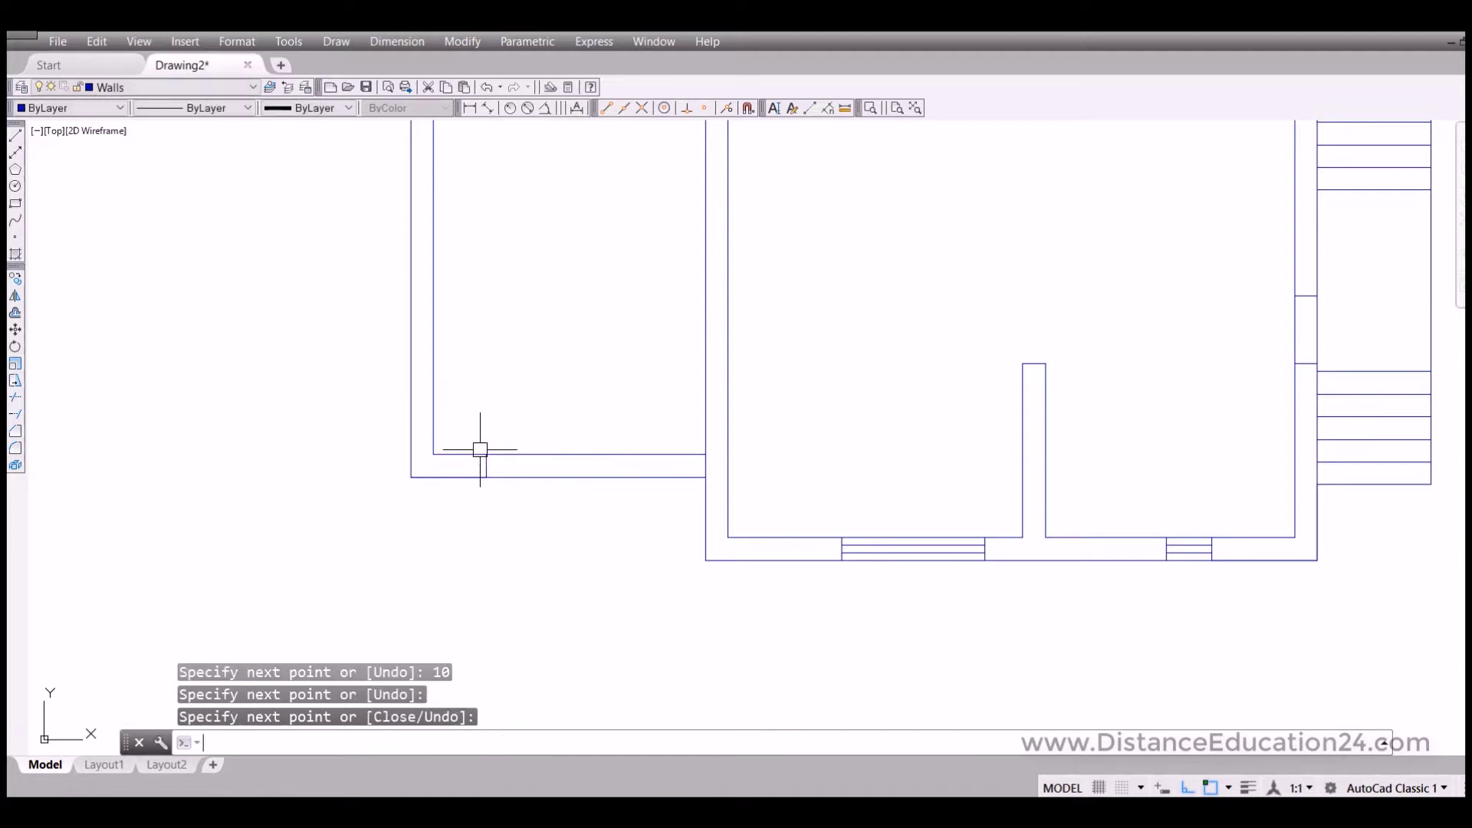
Offset the left room's bottom wall jamb 23 units to the right to mark the window's other side.
click(15, 314)
text(23)
key(Return)
scroll(535, 502, up, 2)
scroll(535, 501, up, 2)
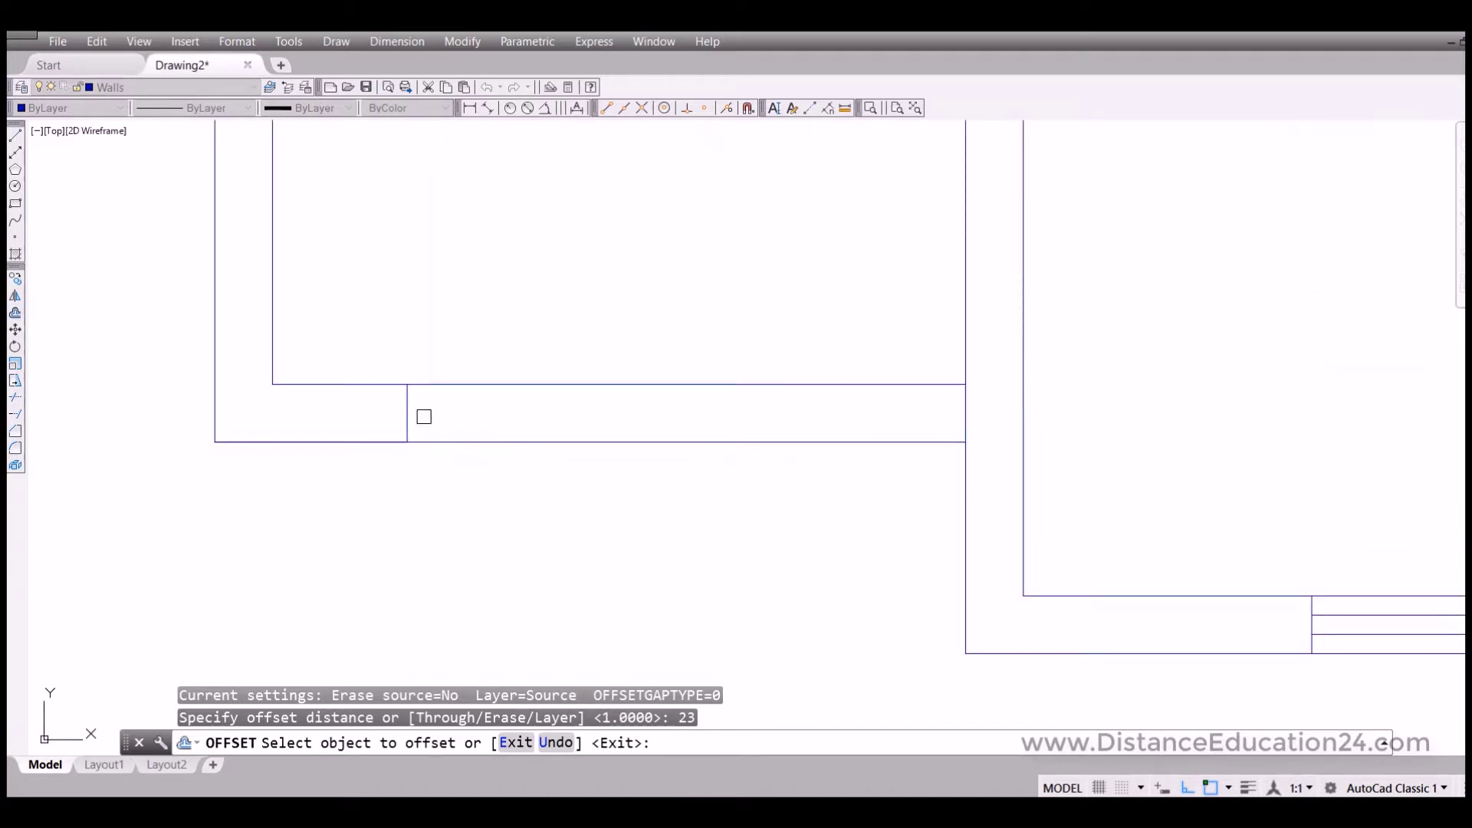
click(407, 415)
click(538, 414)
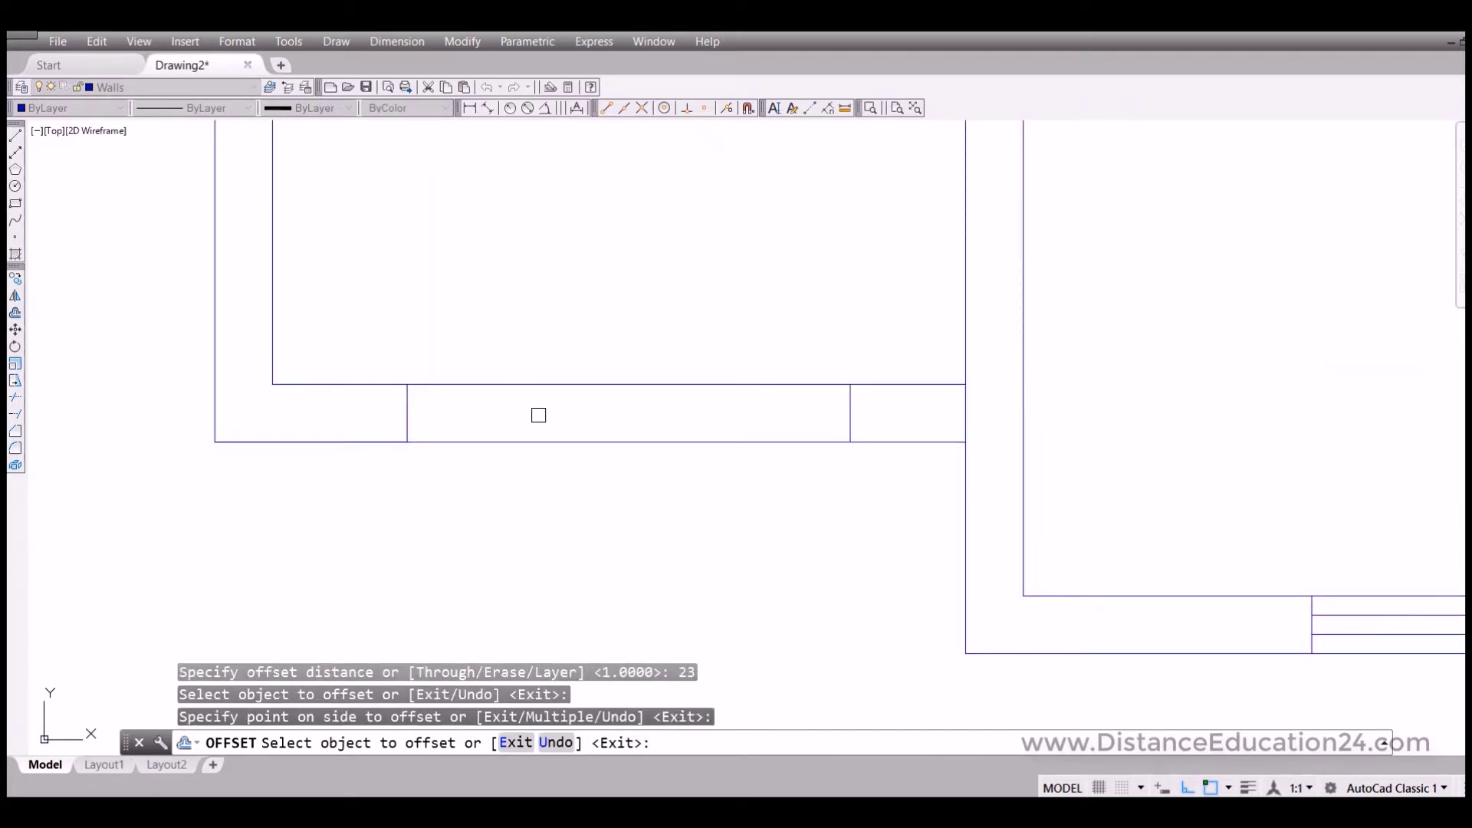
key(Return)
Offset the inner and outer lines of the left room's bottom wall 1 unit into the wall as glazing lines.
click(16, 313)
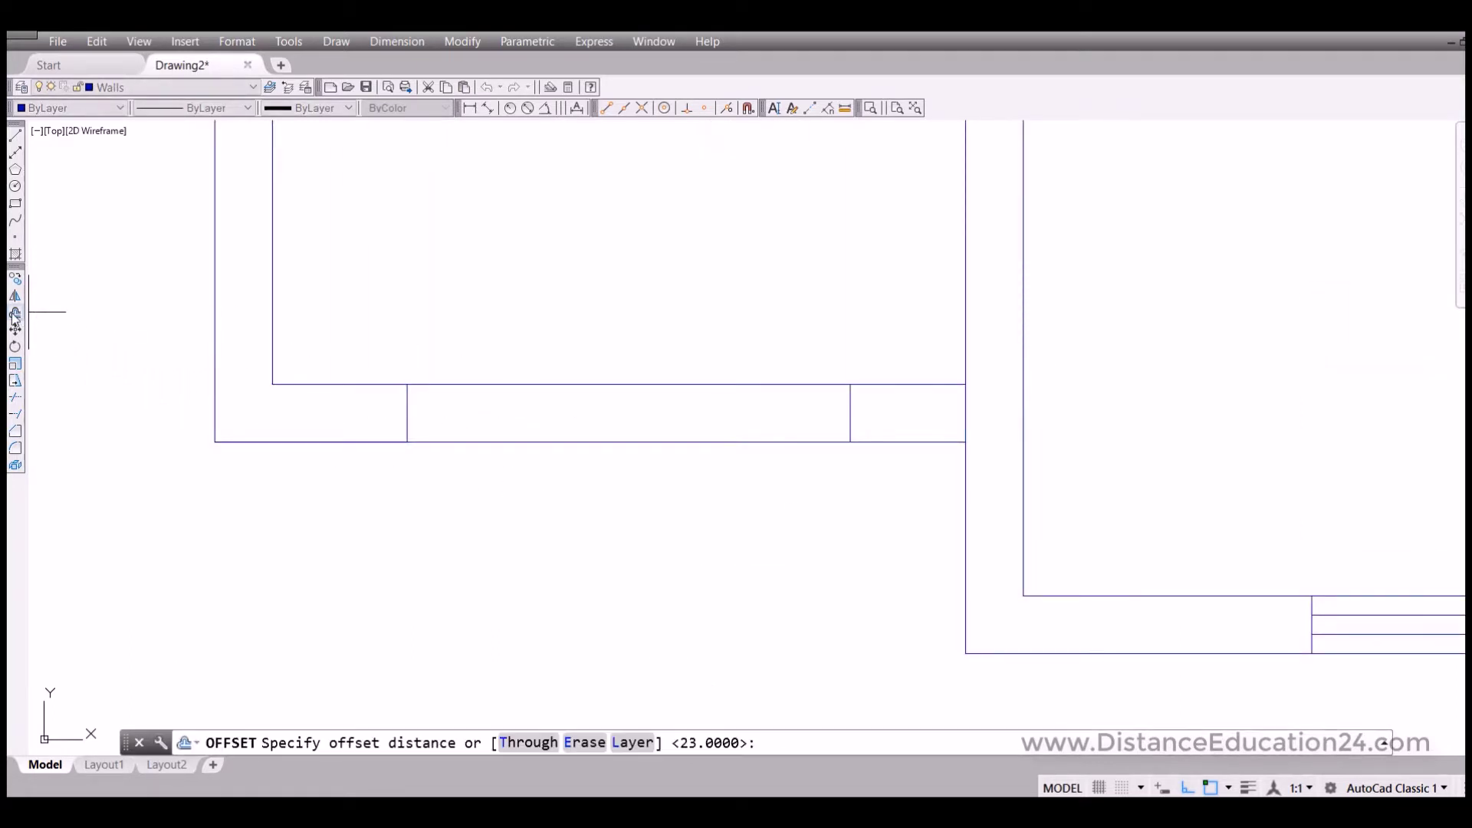
text(1)
key(Return)
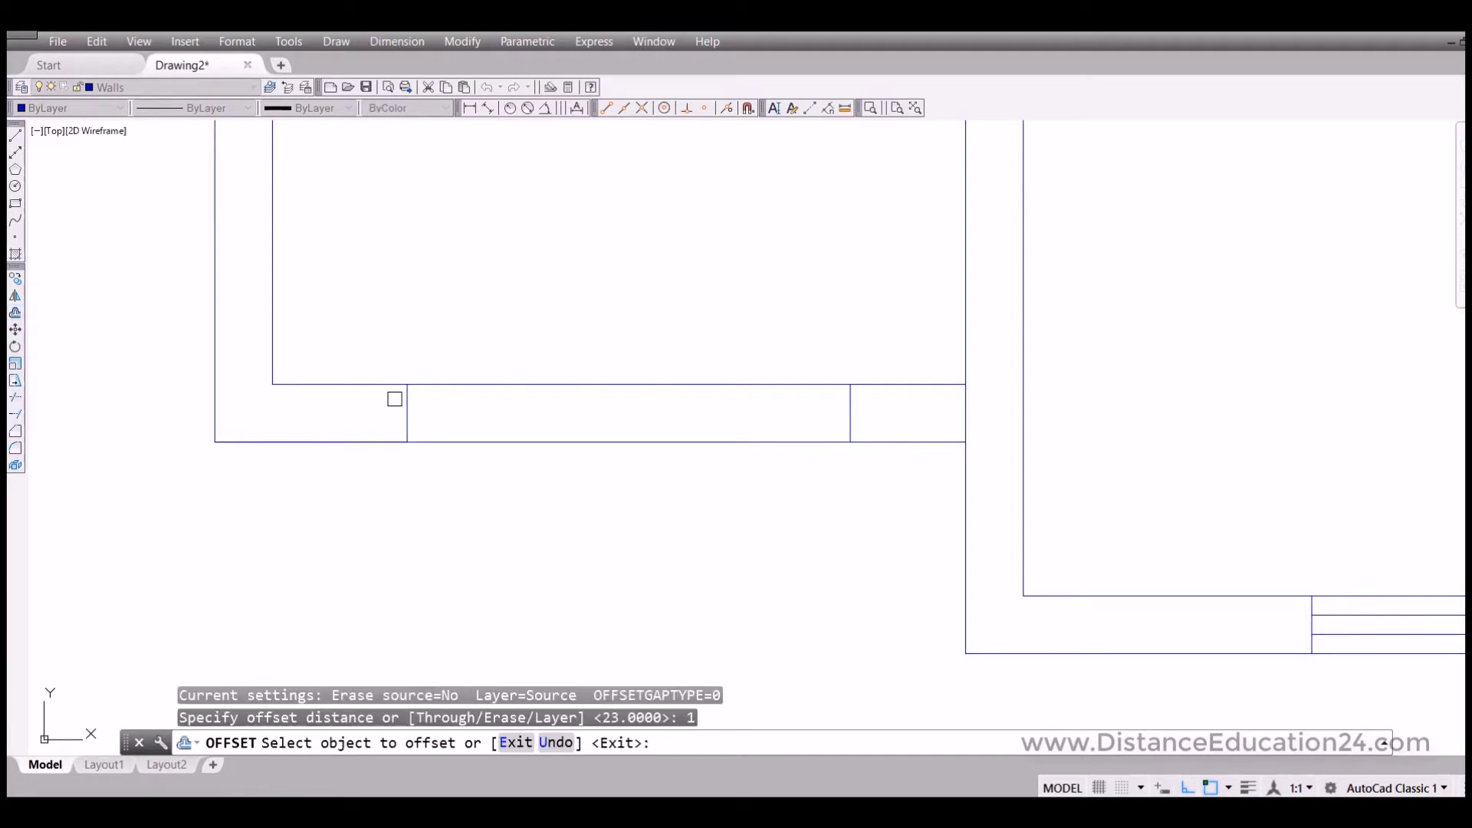
scroll(519, 426, up, 2)
click(537, 357)
click(536, 406)
click(535, 449)
click(532, 422)
key(Return)
Trim the glazing lines in the left room's bottom wall outside both window jambs.
scroll(493, 388, down, 2)
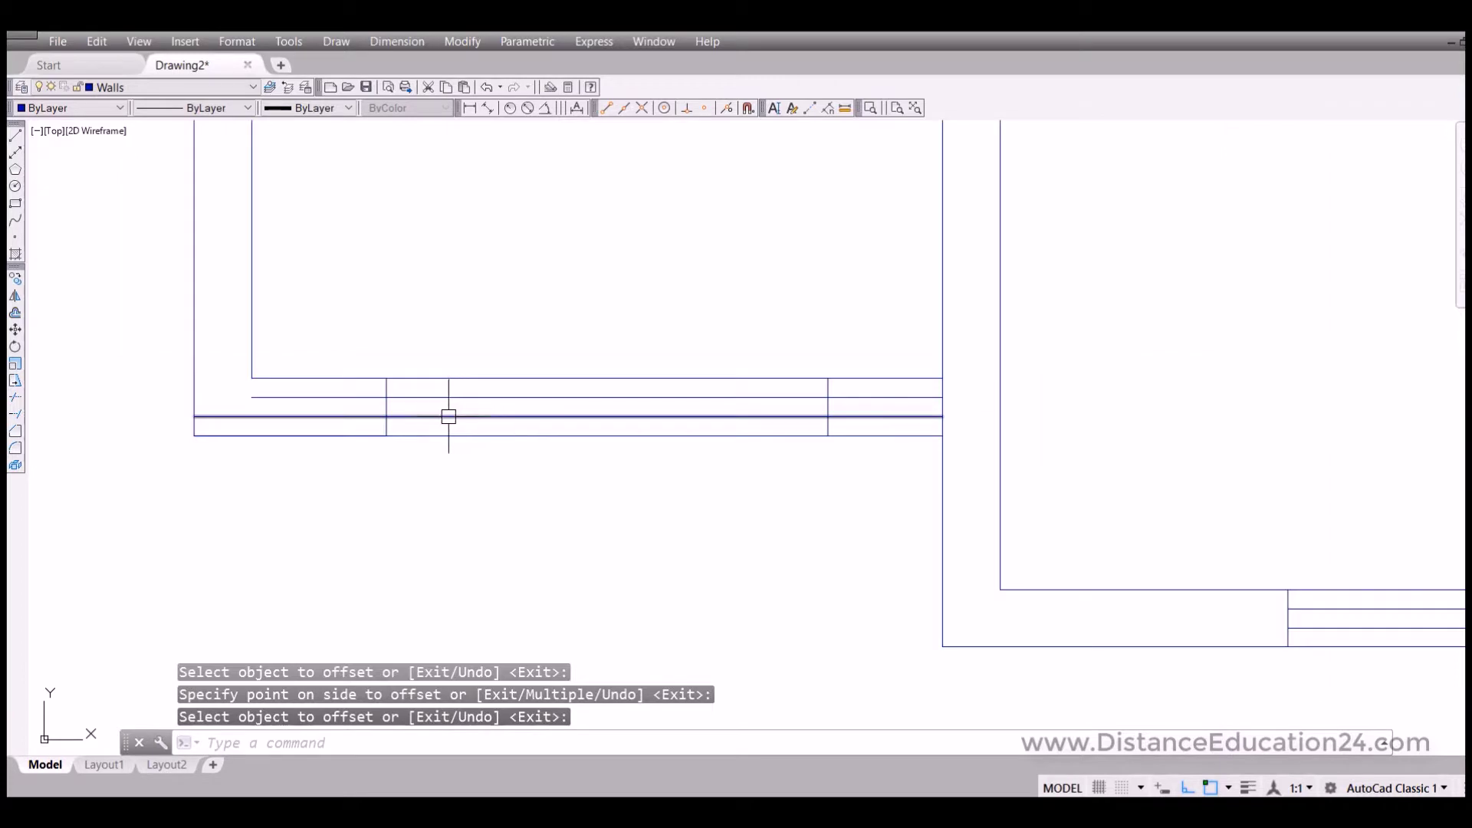
click(15, 398)
click(1101, 320)
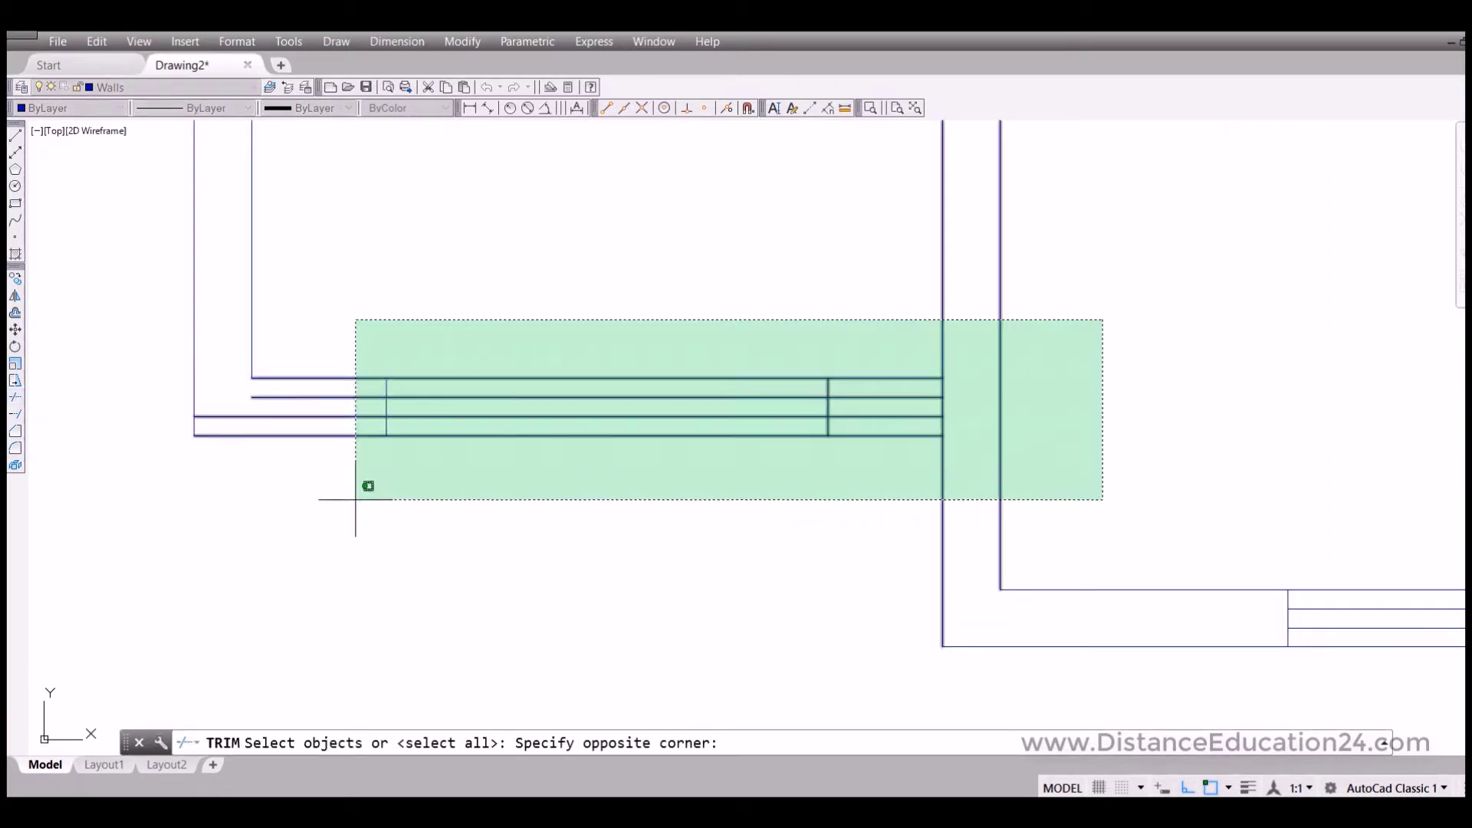
click(411, 486)
key(Return)
click(882, 401)
click(881, 419)
click(315, 398)
click(313, 400)
click(299, 415)
key(Return)
scroll(463, 537, down, 5)
middle_drag(517, 421, 501, 473)
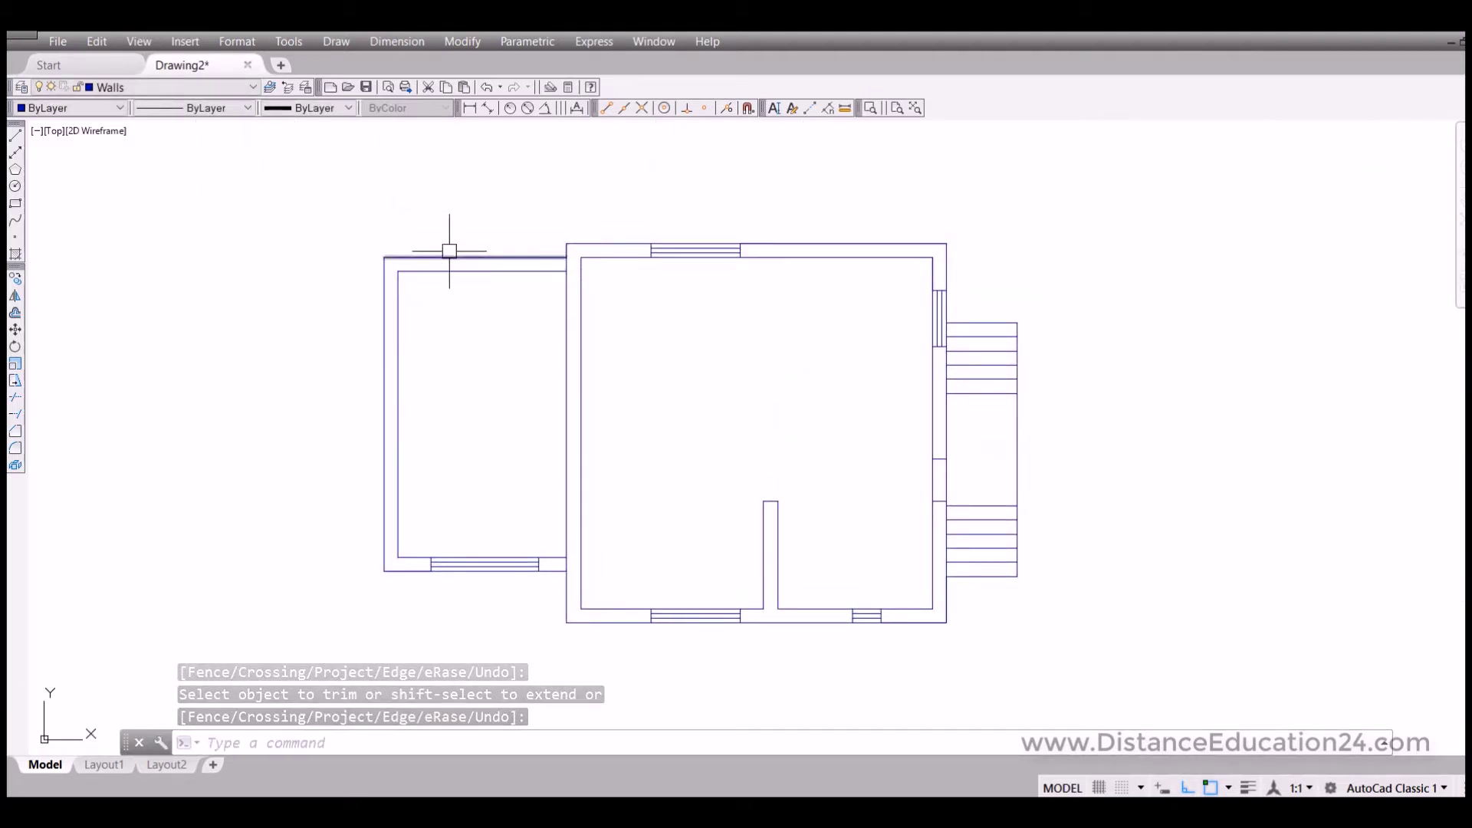
Copy the left room's bottom window, both jambs and glazing lines, straight up into the room's top wall.
click(15, 279)
scroll(506, 537, up, 6)
scroll(562, 457, up, 2)
click(626, 408)
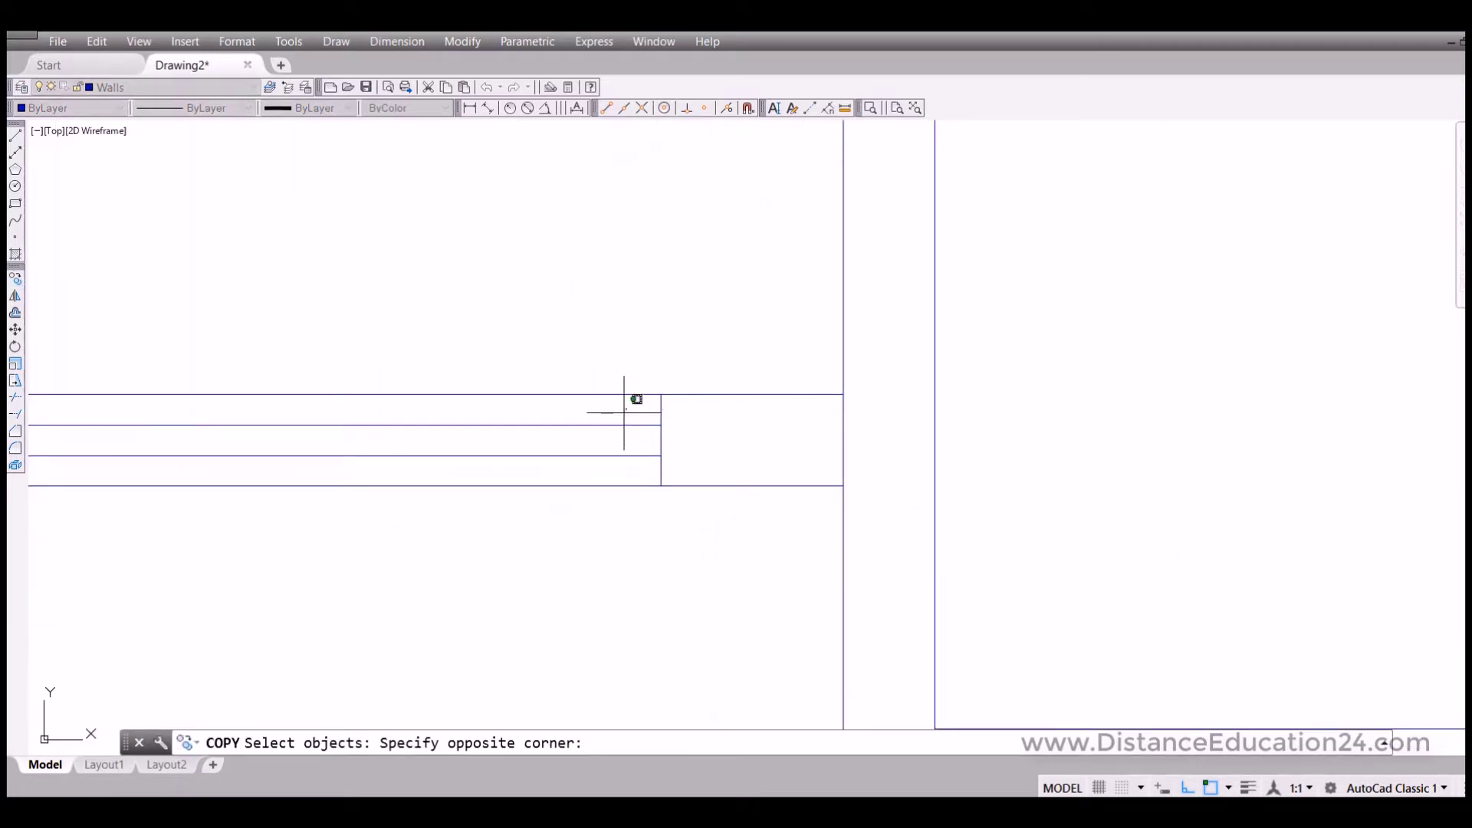
click(593, 457)
click(663, 405)
middle_drag(525, 424, 792, 411)
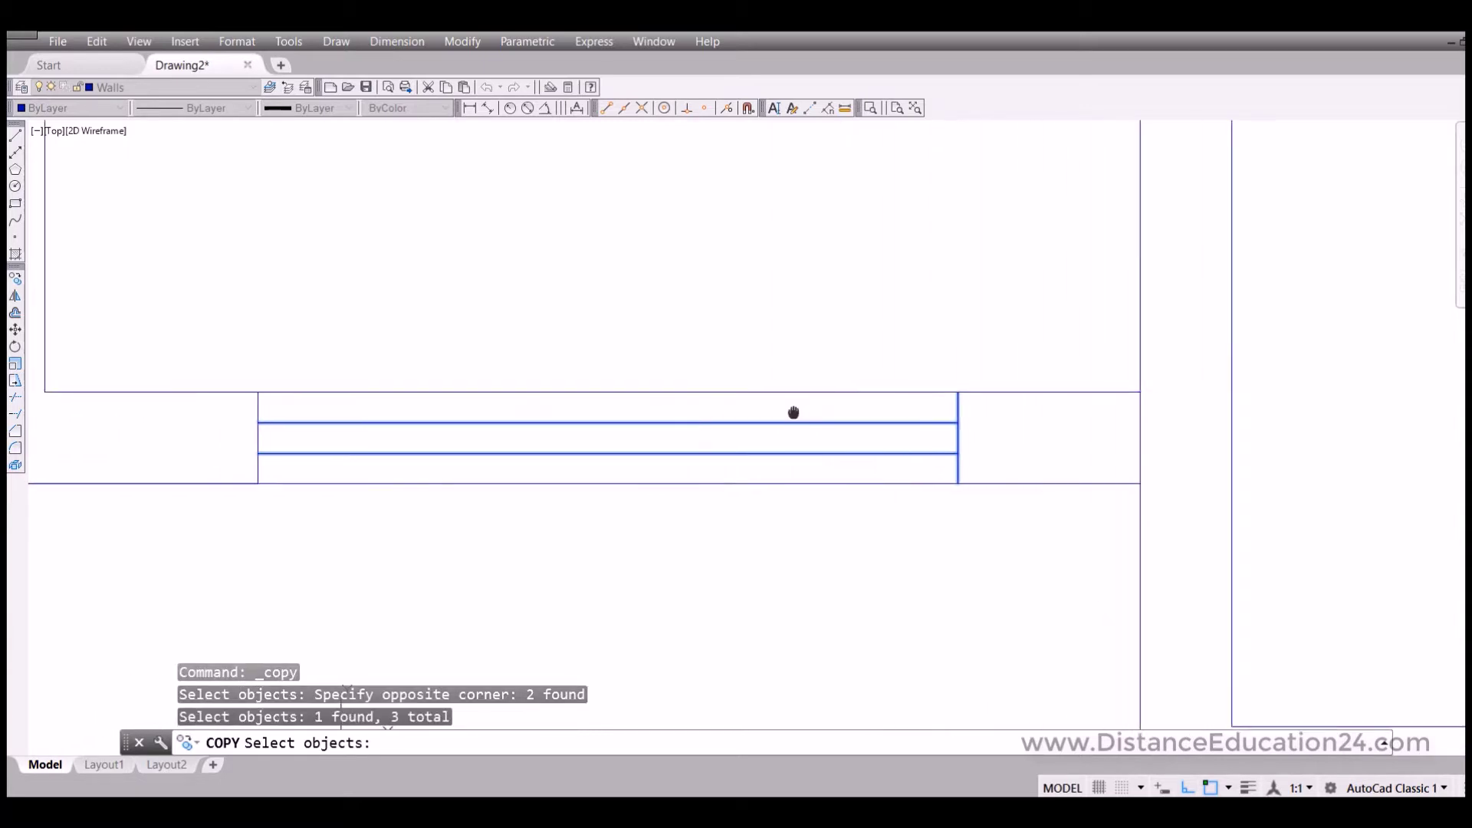
click(264, 409)
key(Return)
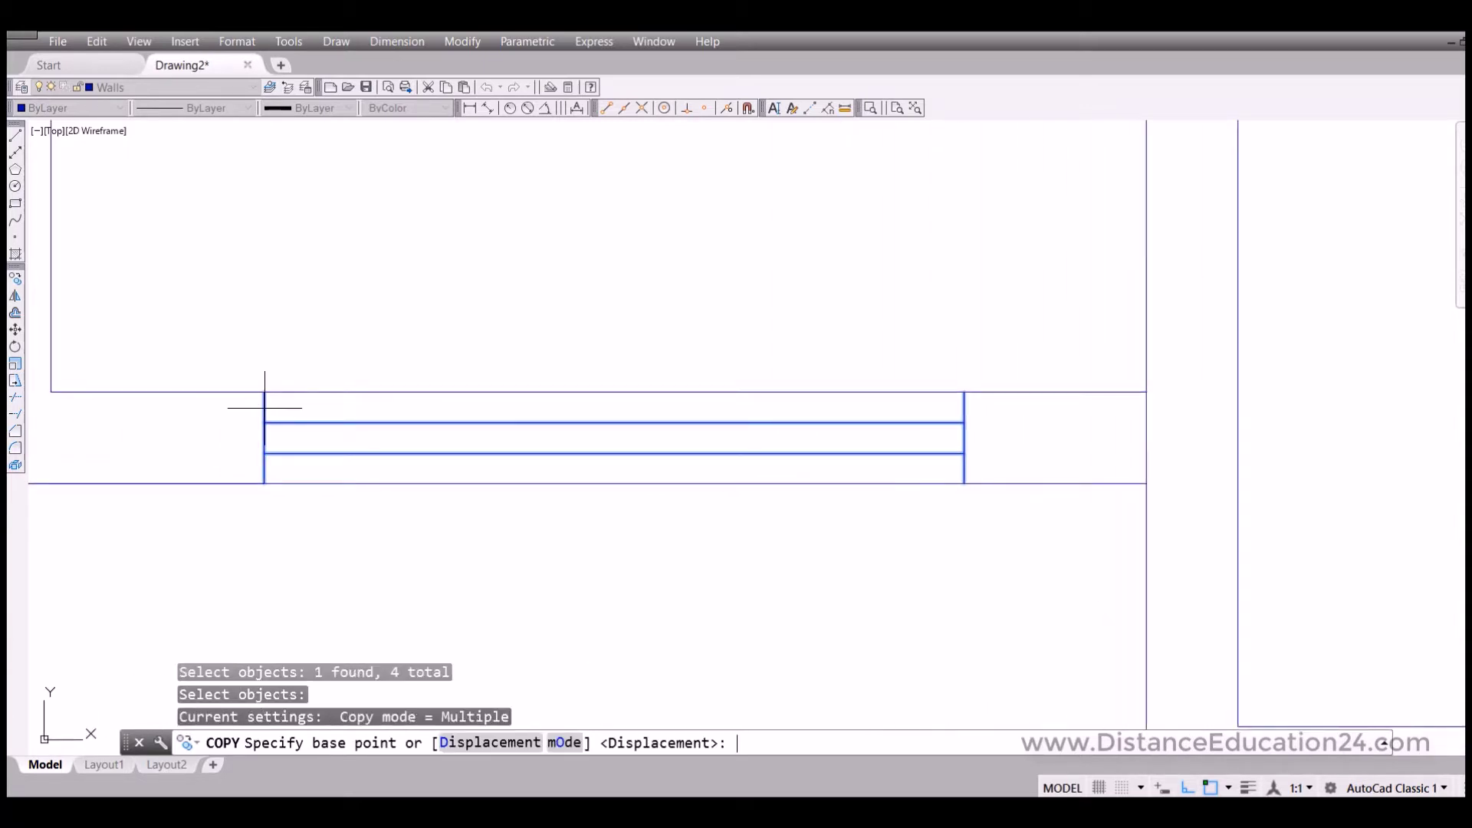
click(264, 392)
scroll(286, 519, down, 10)
scroll(289, 343, up, 6)
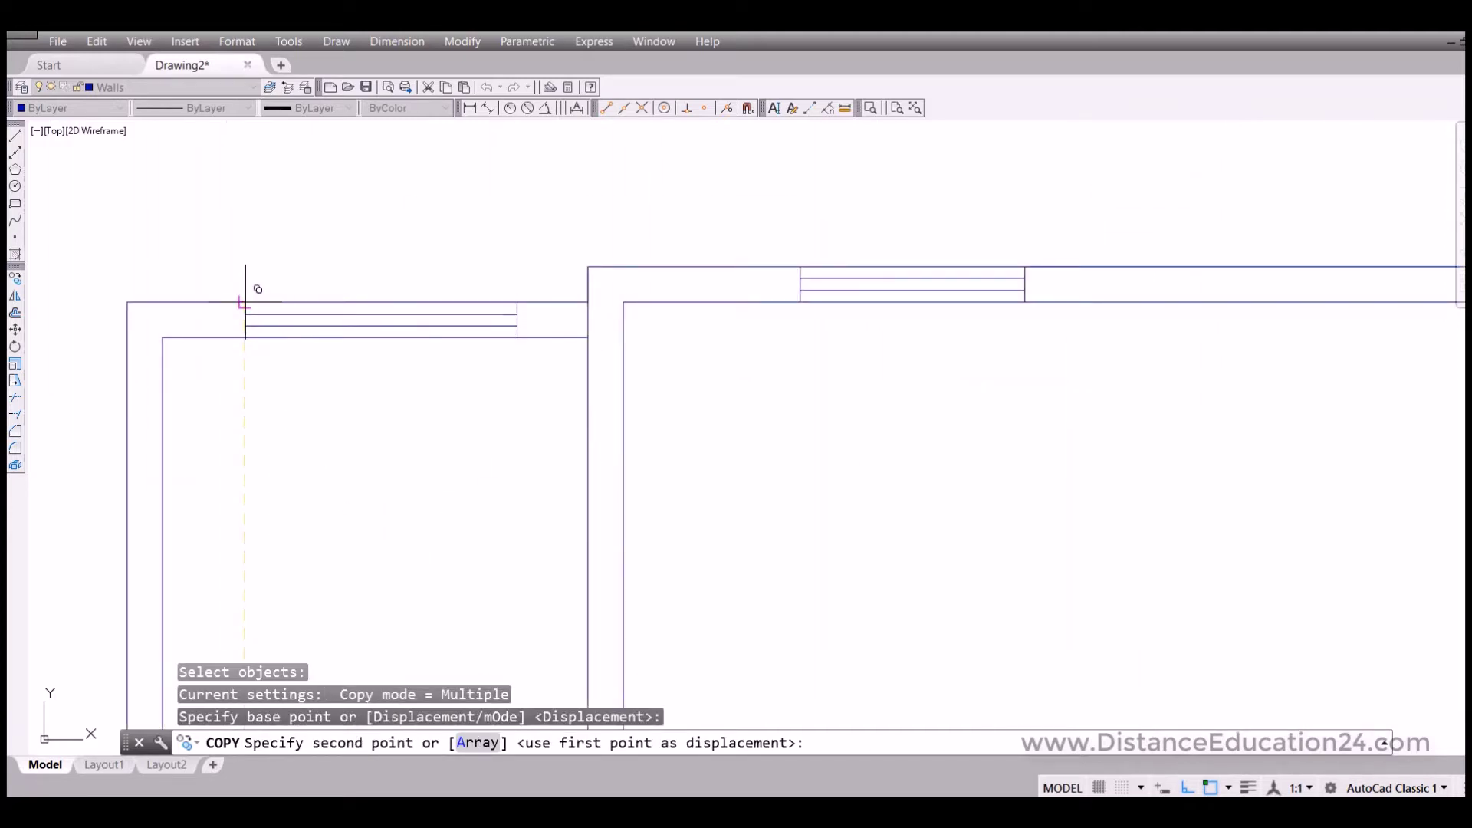
click(245, 302)
key(Return)
scroll(426, 470, down, 6)
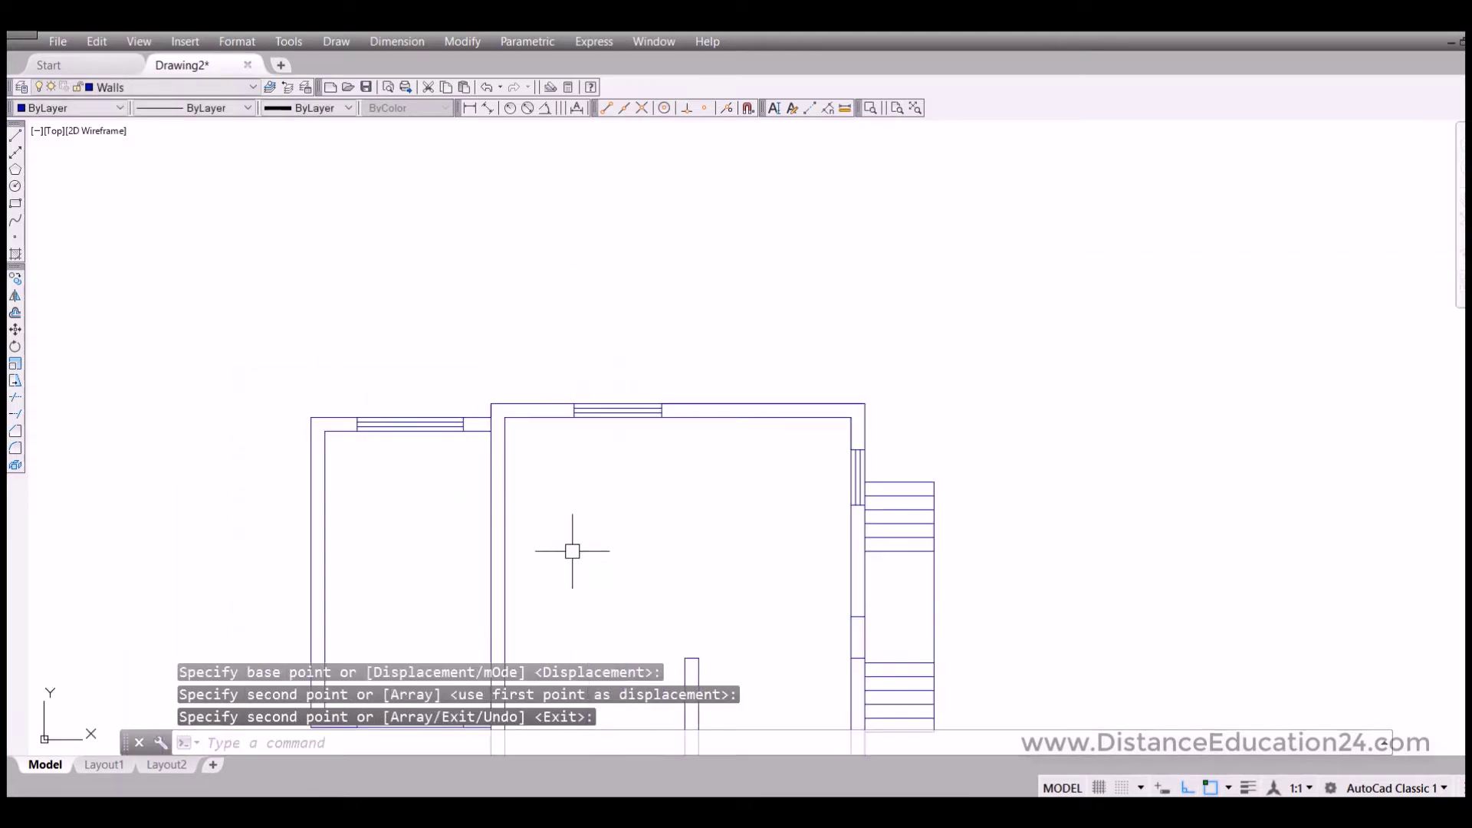
Draw a line from the left room's upper-left outer corner 3 units down, then across the left wall to the inner corner.
middle_drag(690, 338, 605, 450)
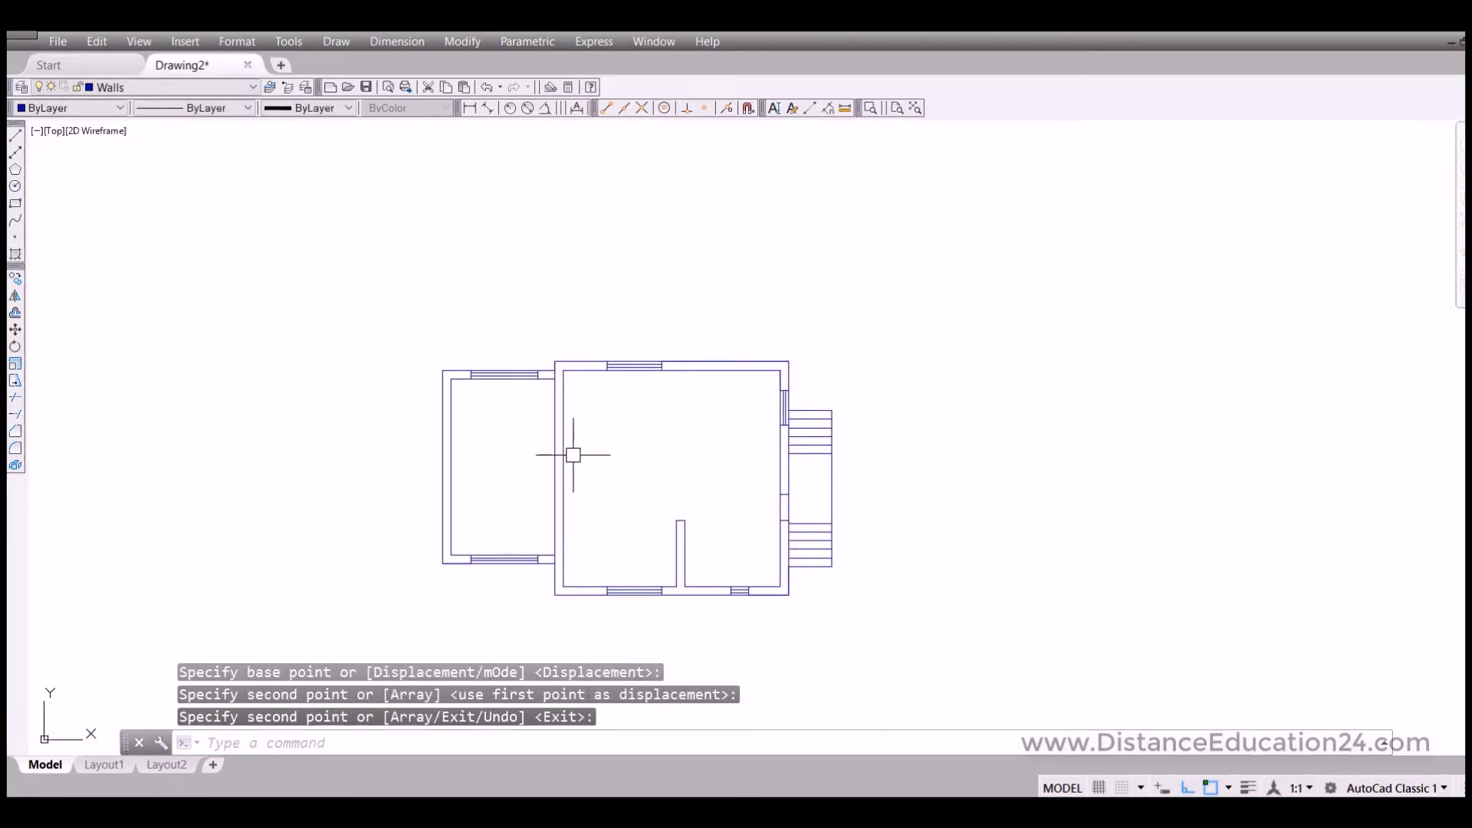
scroll(449, 398, up, 6)
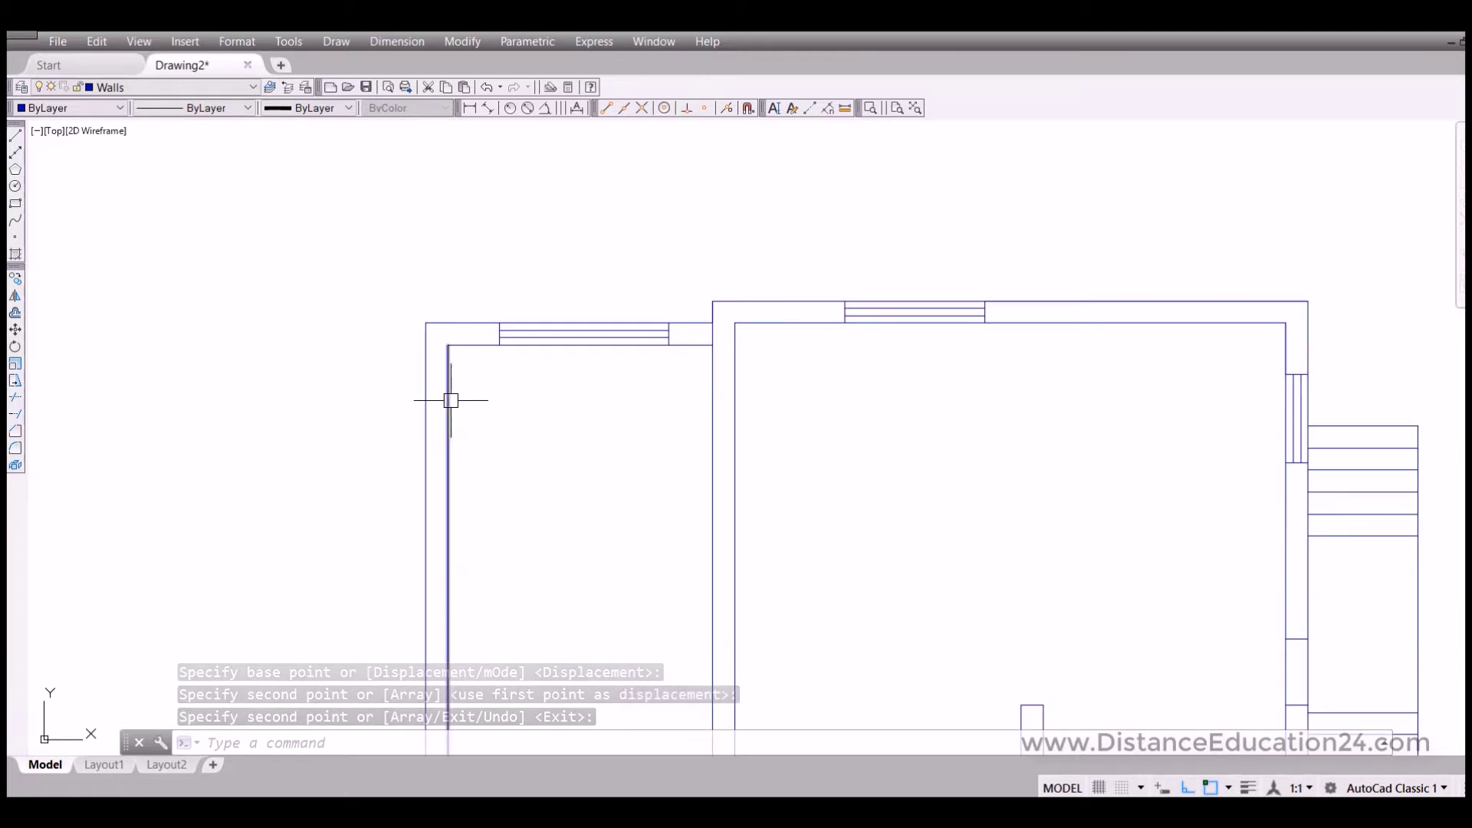
click(15, 135)
click(408, 275)
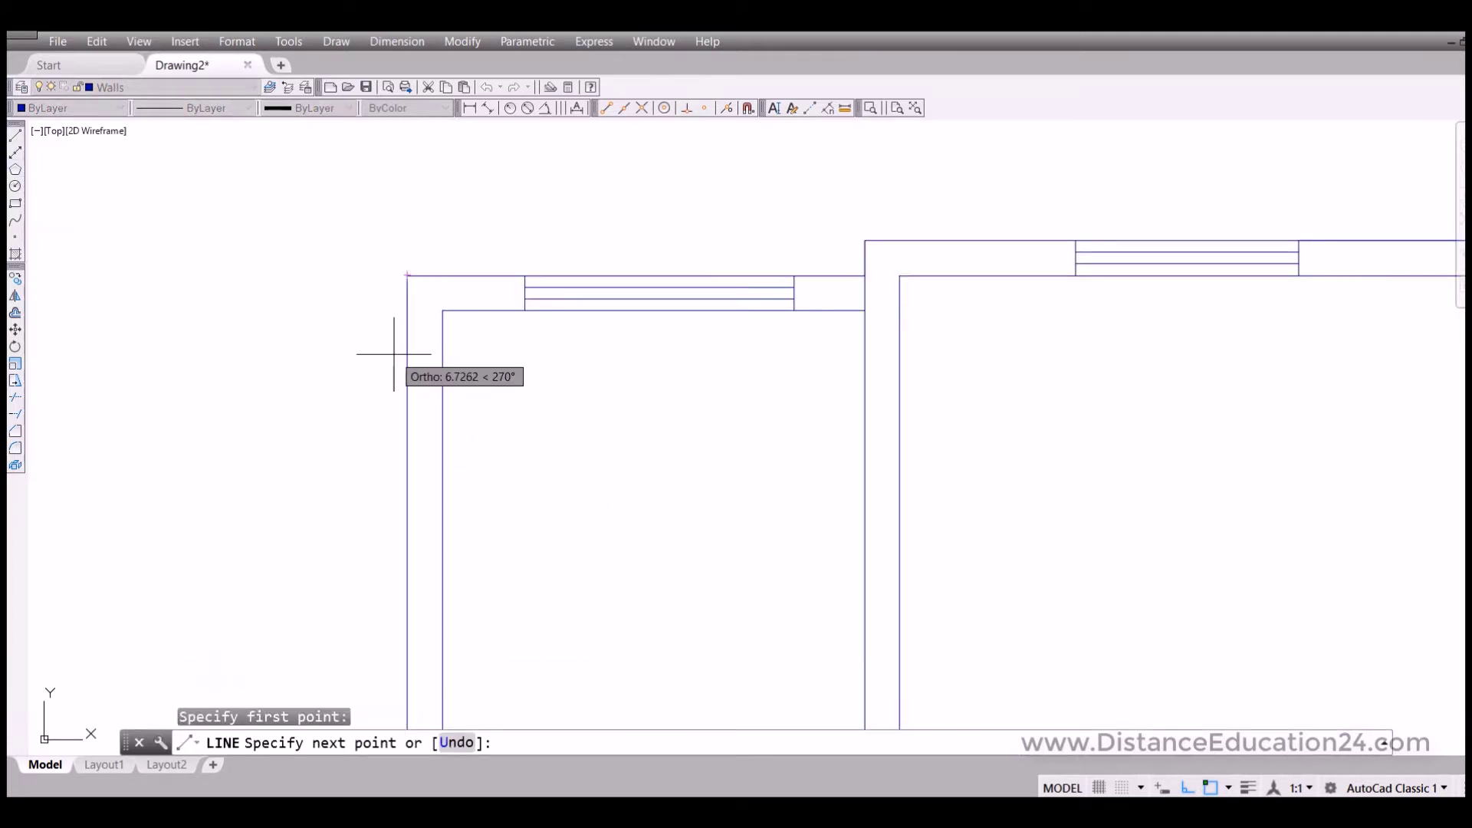
text(3)
key(Return)
click(442, 311)
key(Return)
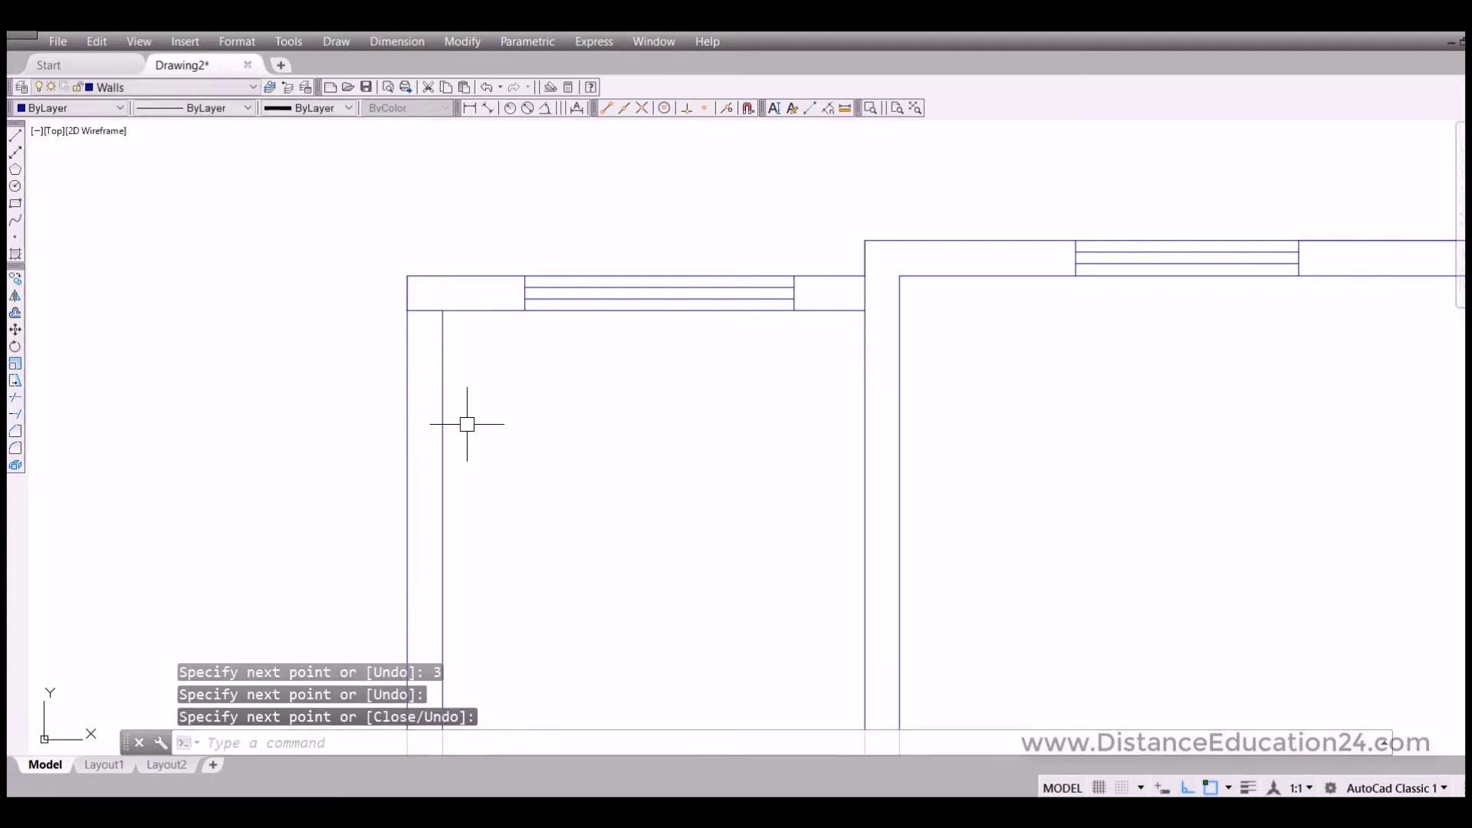
Offset the jamb line at the top of the left room's left wall 17 units downward.
click(15, 315)
text(17)
key(Return)
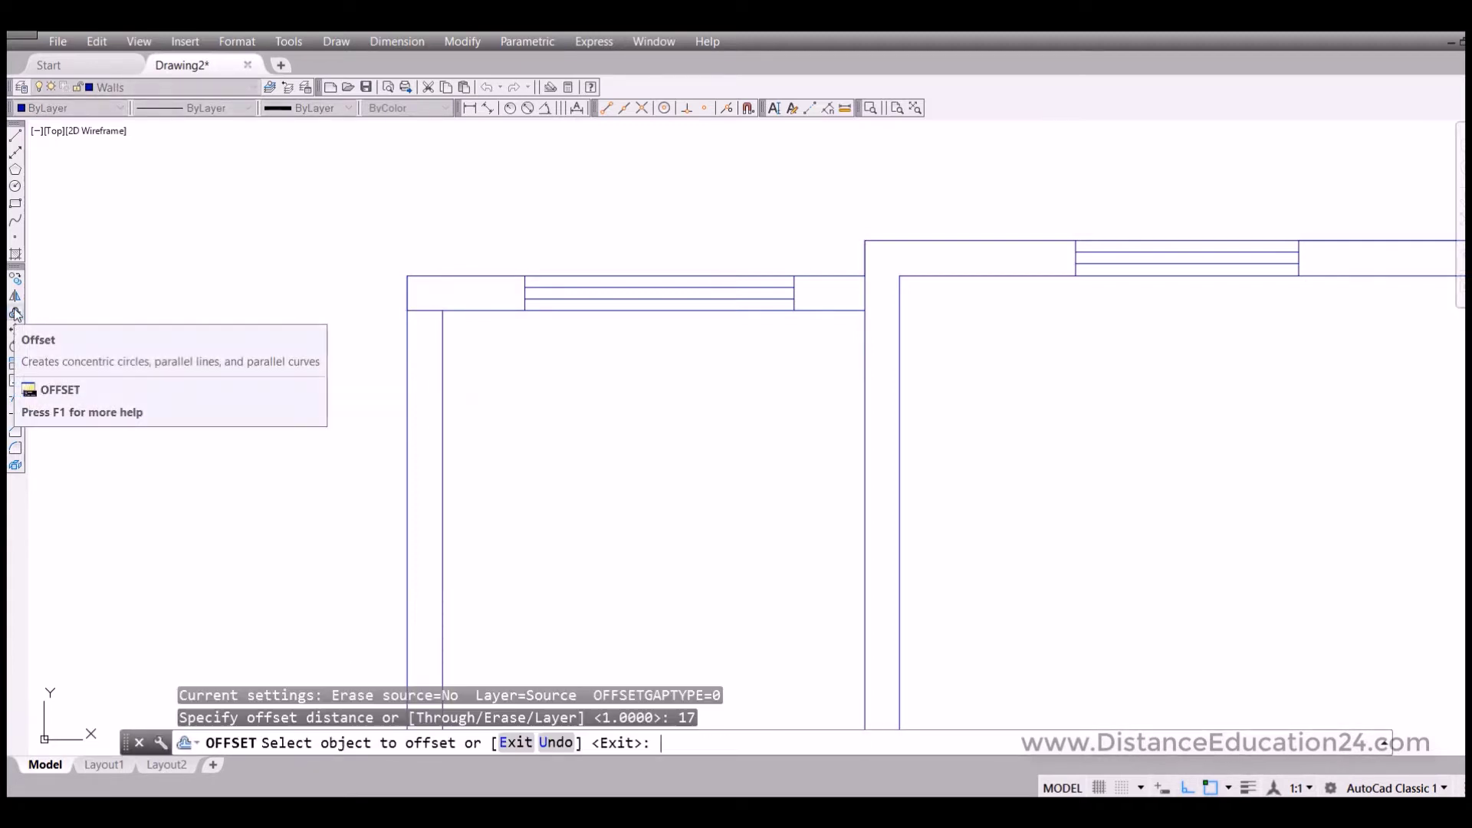
click(426, 311)
click(424, 409)
key(Return)
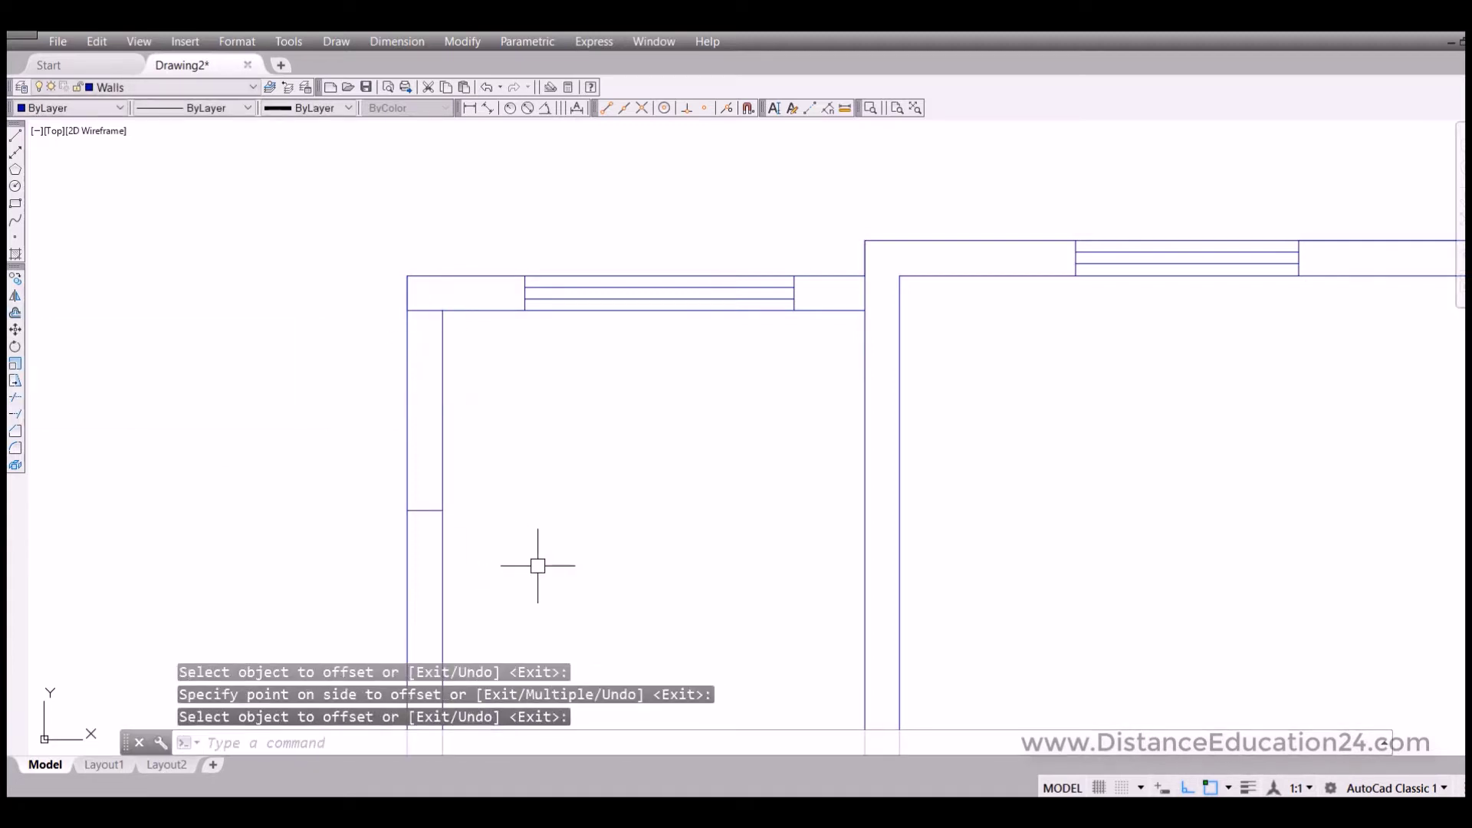
Offset the new jamb line in the left wall 3 units down to form the upper pier between windows.
middle_drag(536, 565, 574, 502)
click(15, 314)
text(3)
key(Return)
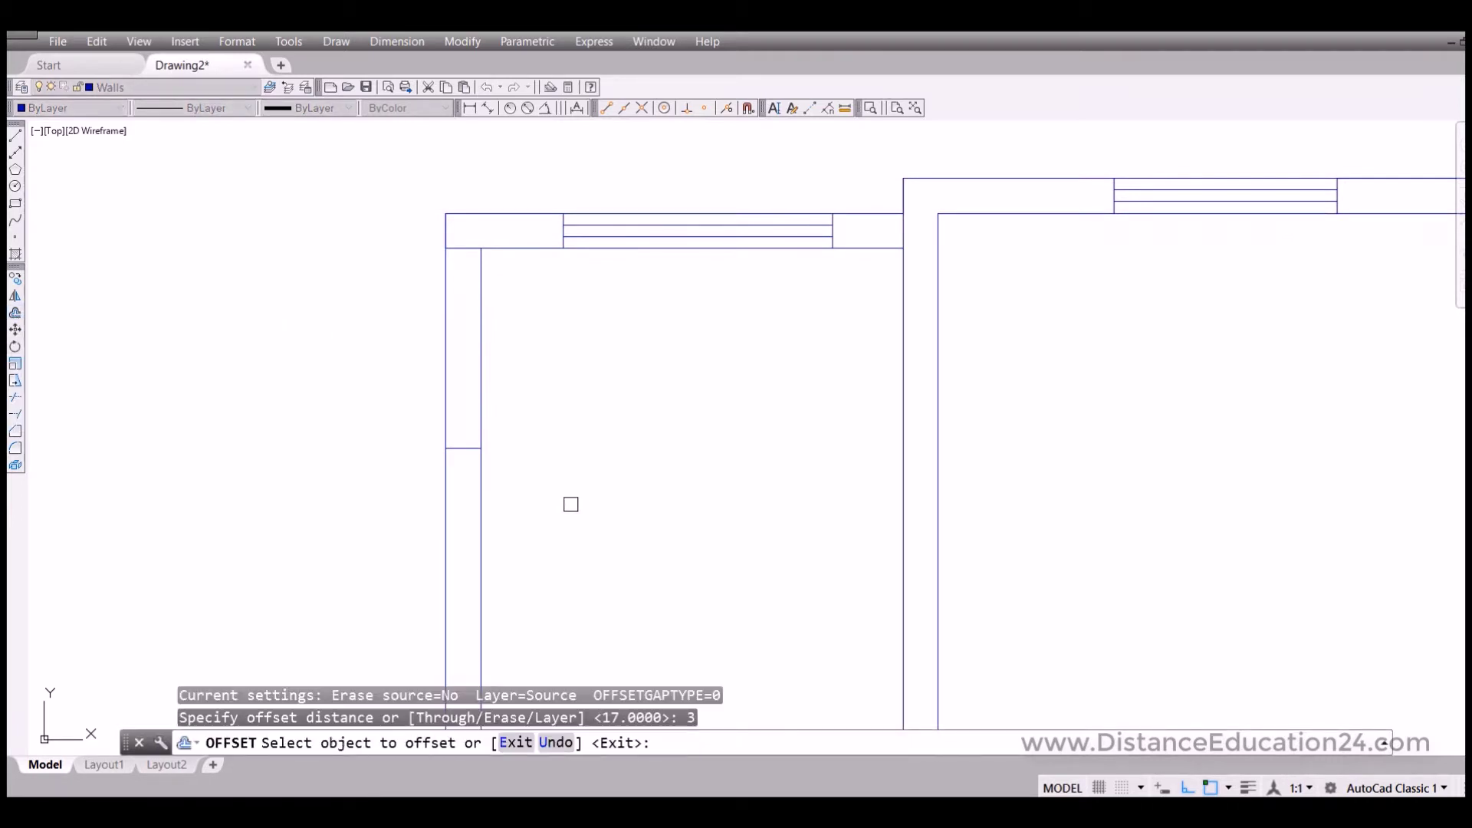
click(447, 476)
click(460, 476)
scroll(462, 504, down, 3)
middle_drag(518, 535, 517, 359)
Offset the upper pier's lower line 19 units down the left wall for the middle window.
click(14, 316)
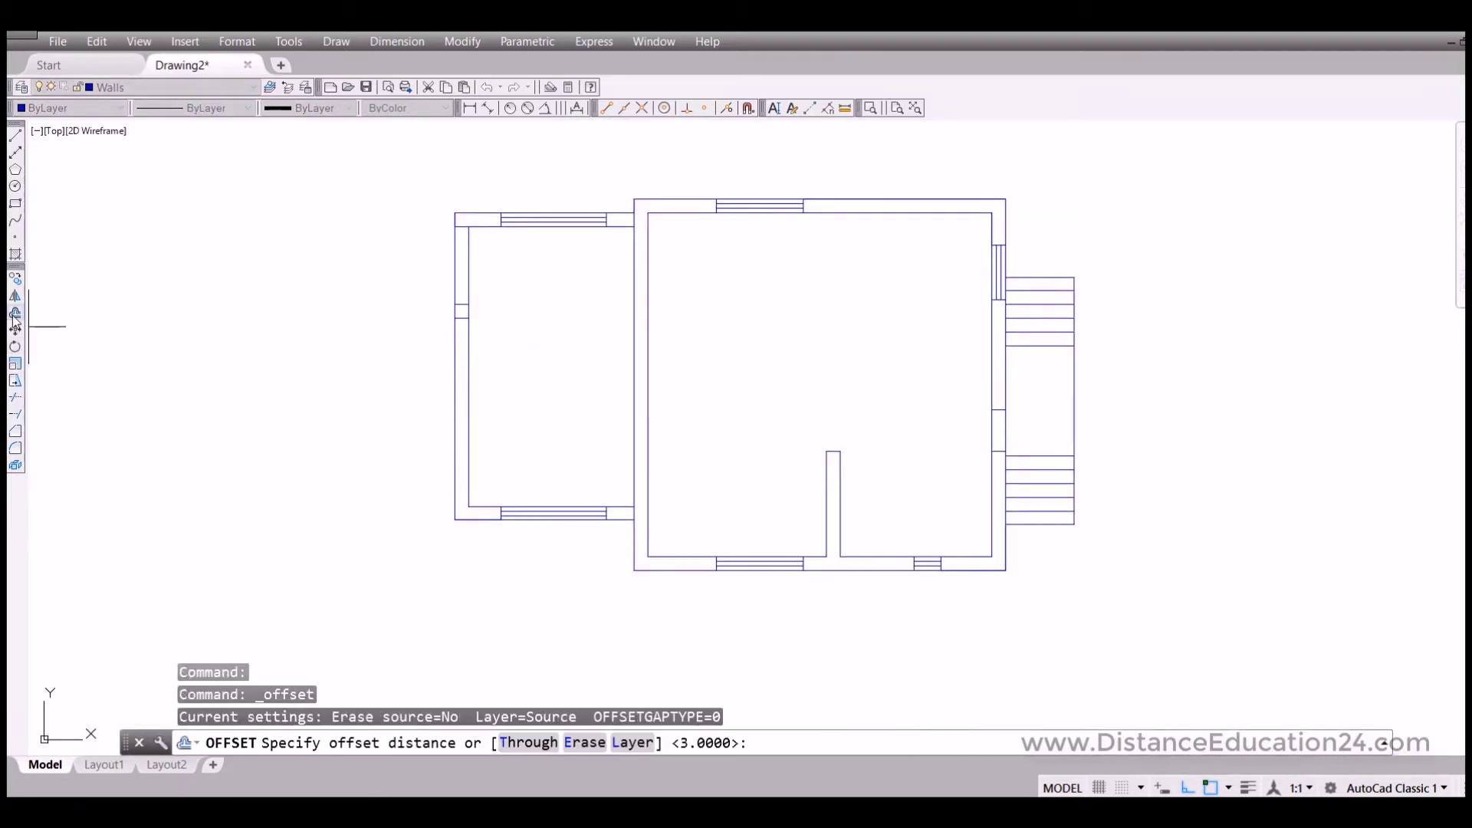
text(19)
key(Return)
scroll(455, 330, up, 2)
click(477, 312)
click(464, 376)
Offset the middle window's lower jamb 3 units down to form the lower pier in the left wall.
click(16, 314)
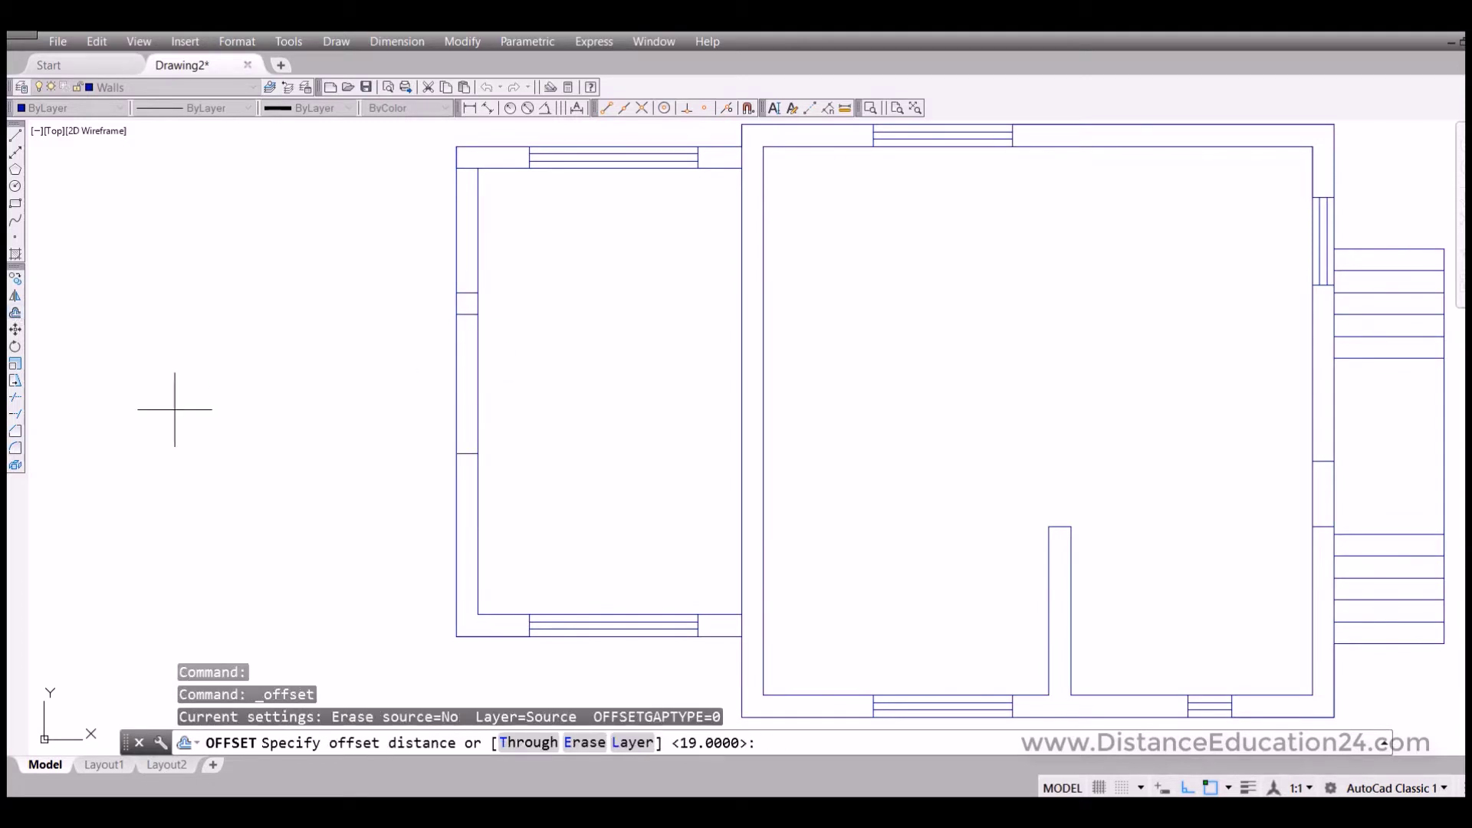
text(3)
key(Return)
scroll(441, 556, up, 2)
click(466, 384)
click(463, 424)
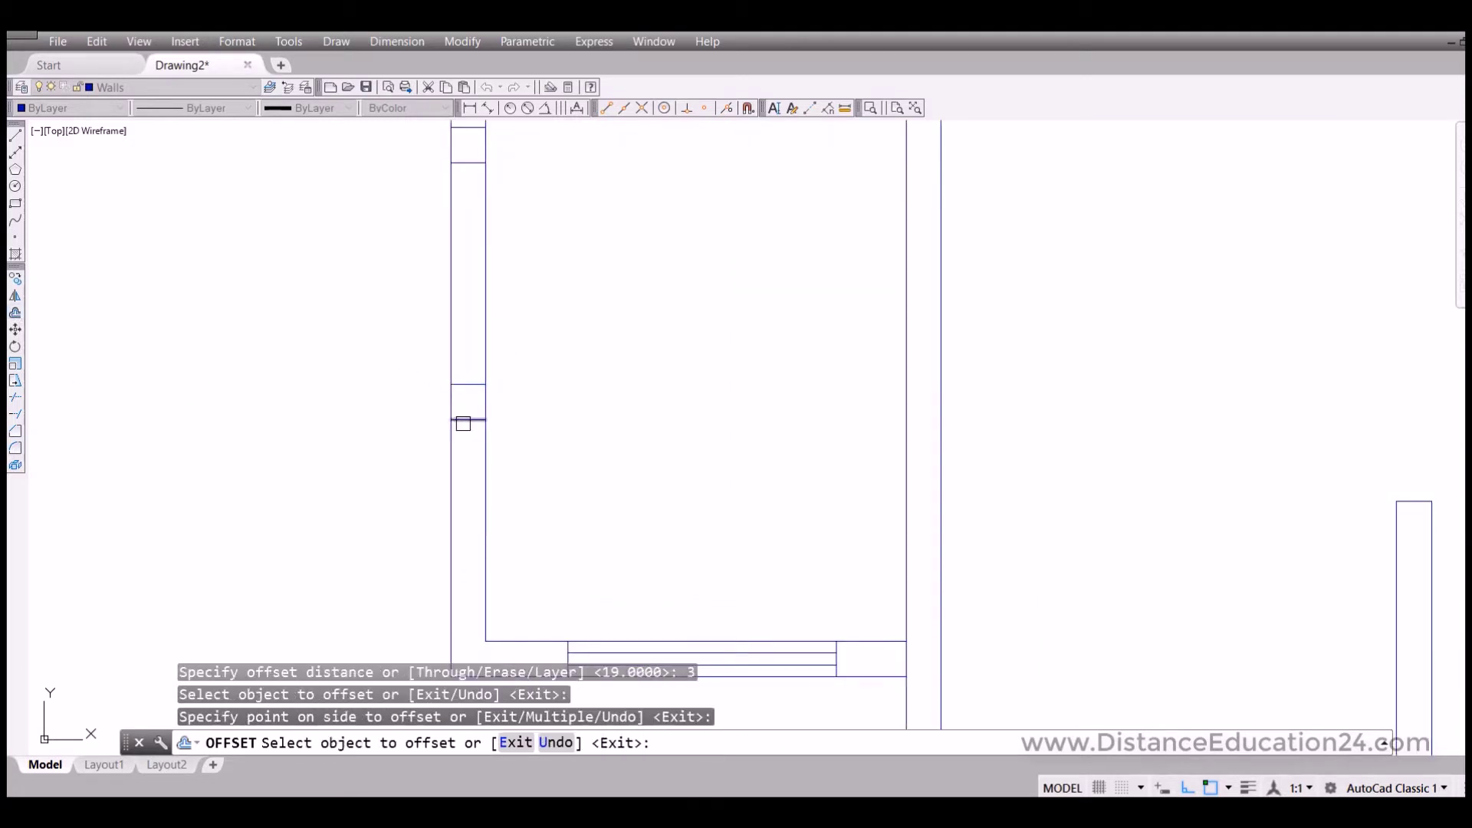
Offset the lower pier's bottom line 17 units down the left wall for the third window.
click(15, 314)
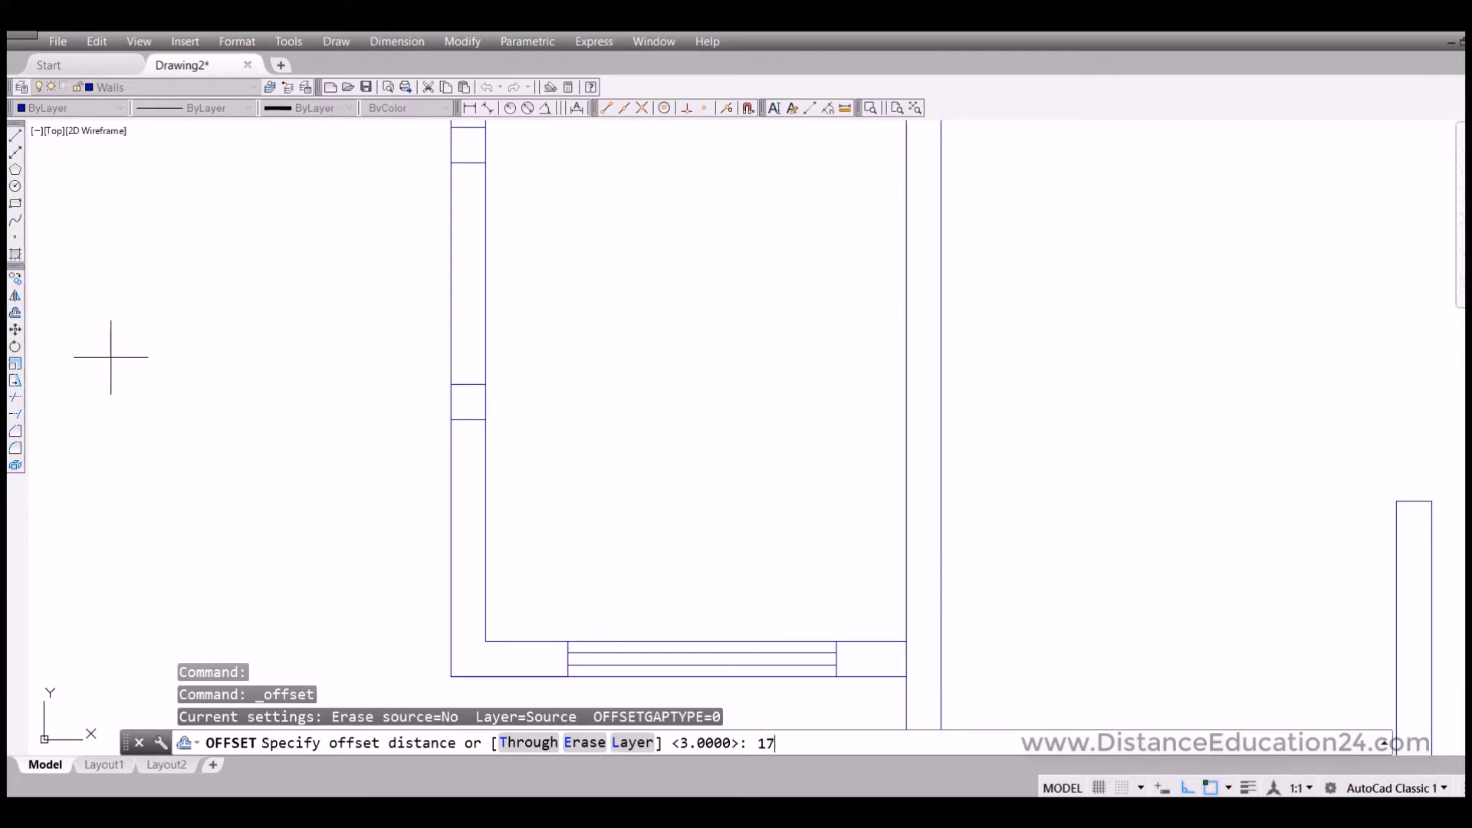
key(Return)
click(468, 420)
click(470, 480)
key(Return)
scroll(592, 527, down, 2)
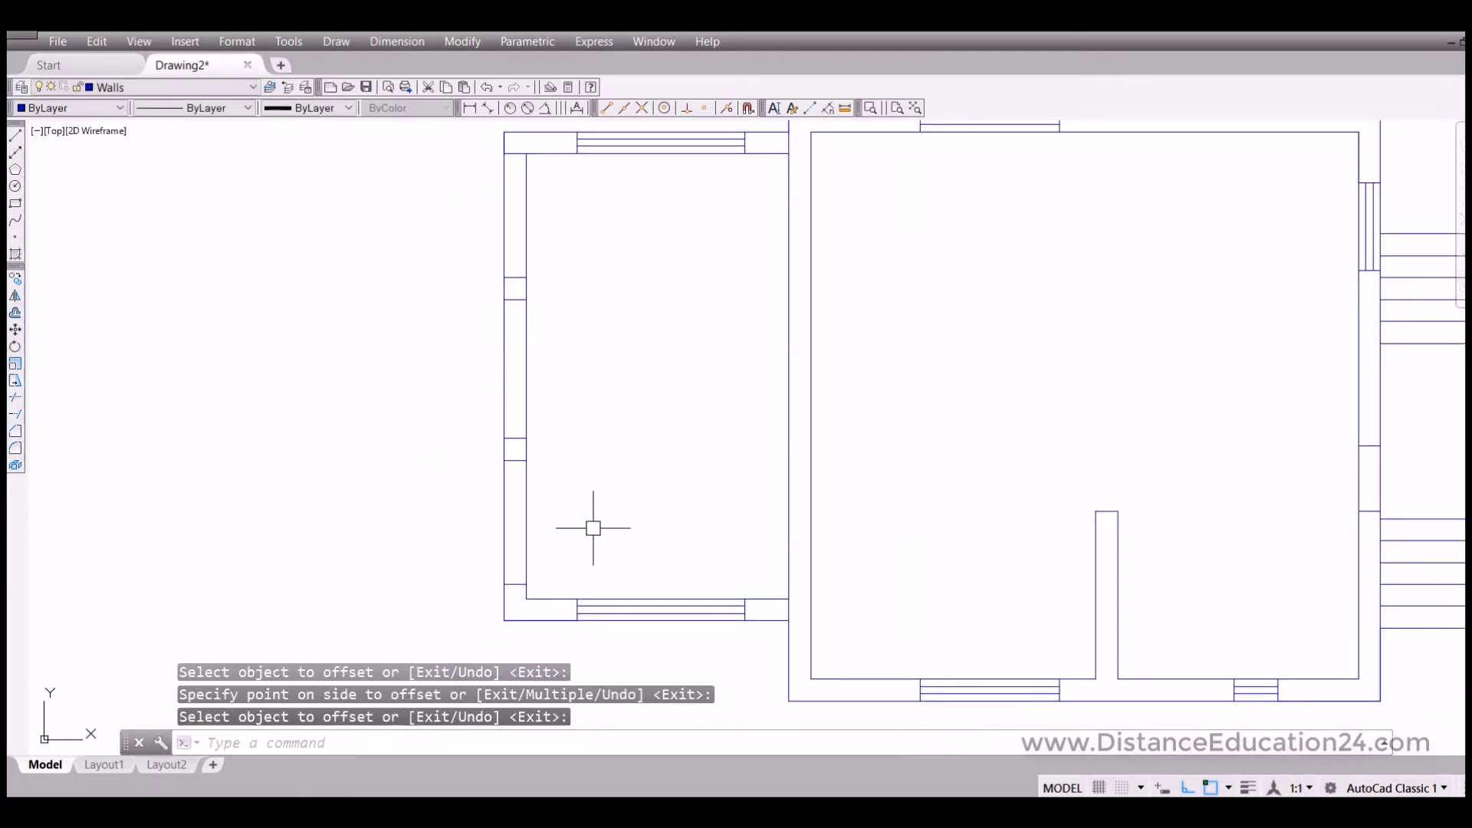
middle_drag(537, 300, 499, 361)
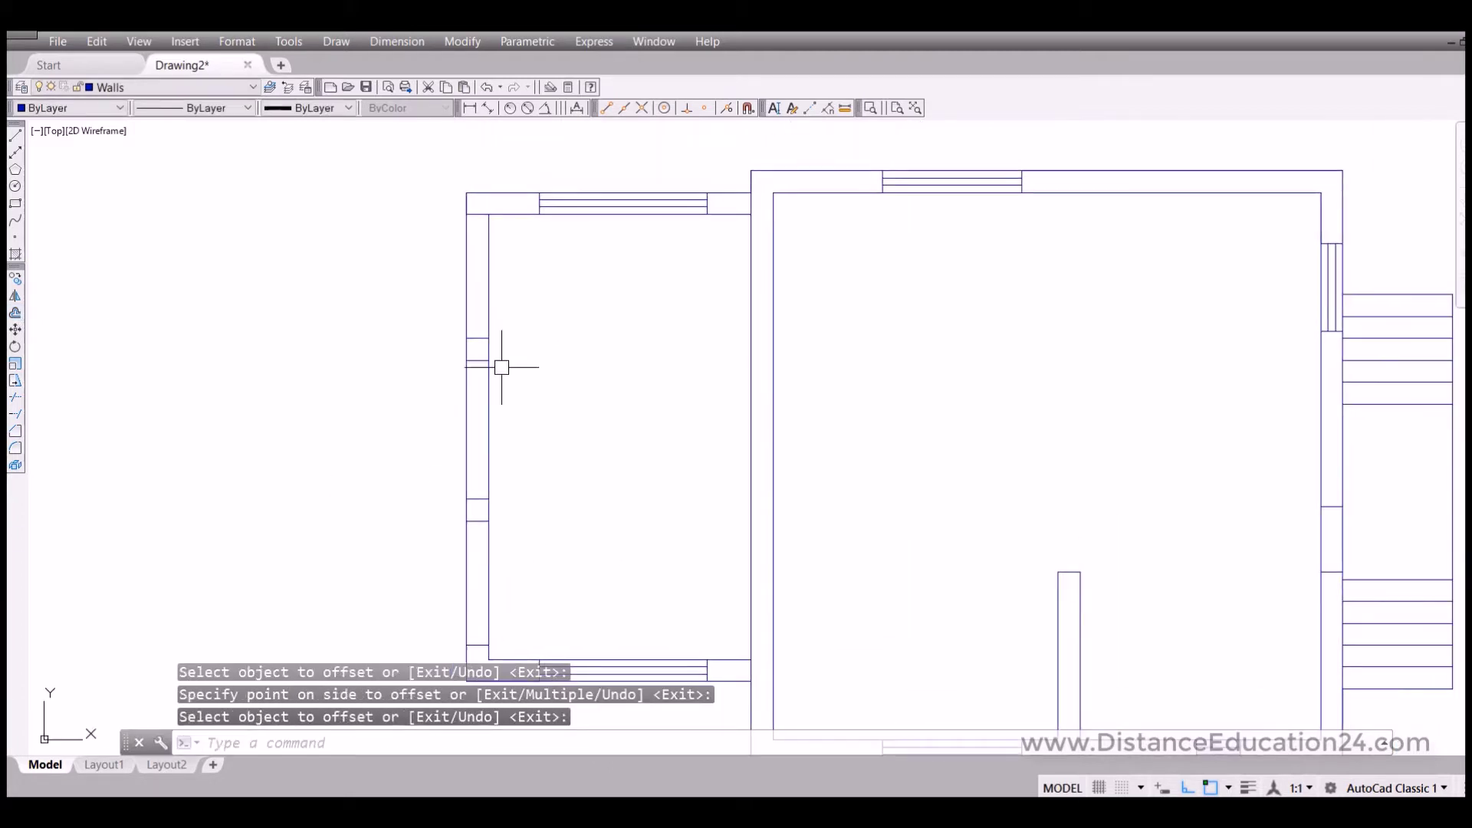
Offset the outer and inner lines of the left room's left wall 1 unit into the wall as glazing lines.
click(15, 314)
text(1)
key(Return)
scroll(483, 476, up, 2)
click(468, 426)
click(521, 417)
scroll(531, 421, up, 4)
click(364, 384)
click(336, 388)
key(Return)
scroll(348, 407, down, 4)
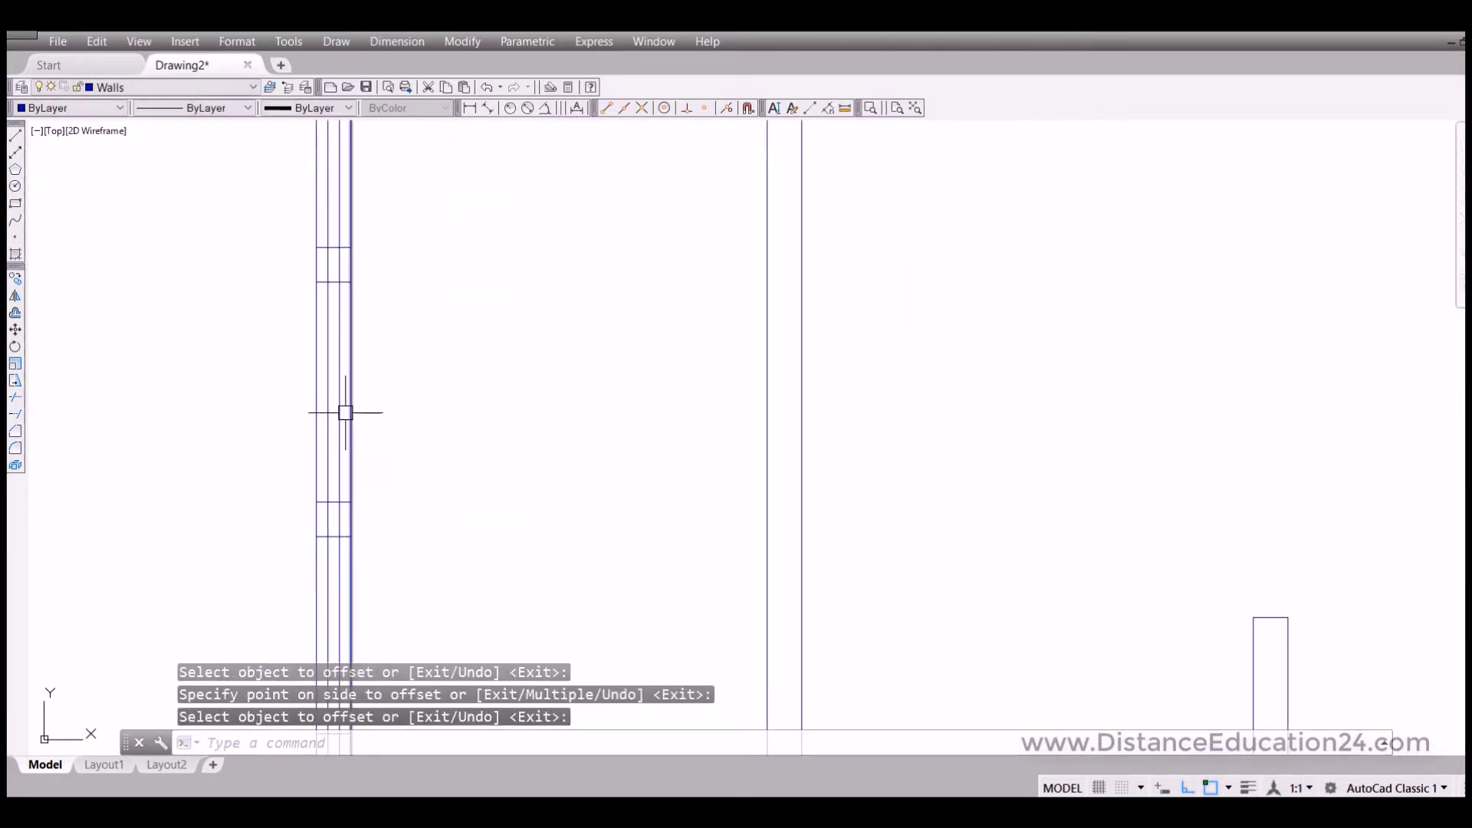
Trim the left wall's glazing lines out of both corners and the two piers between the windows.
scroll(347, 408, down, 2)
click(16, 397)
click(404, 125)
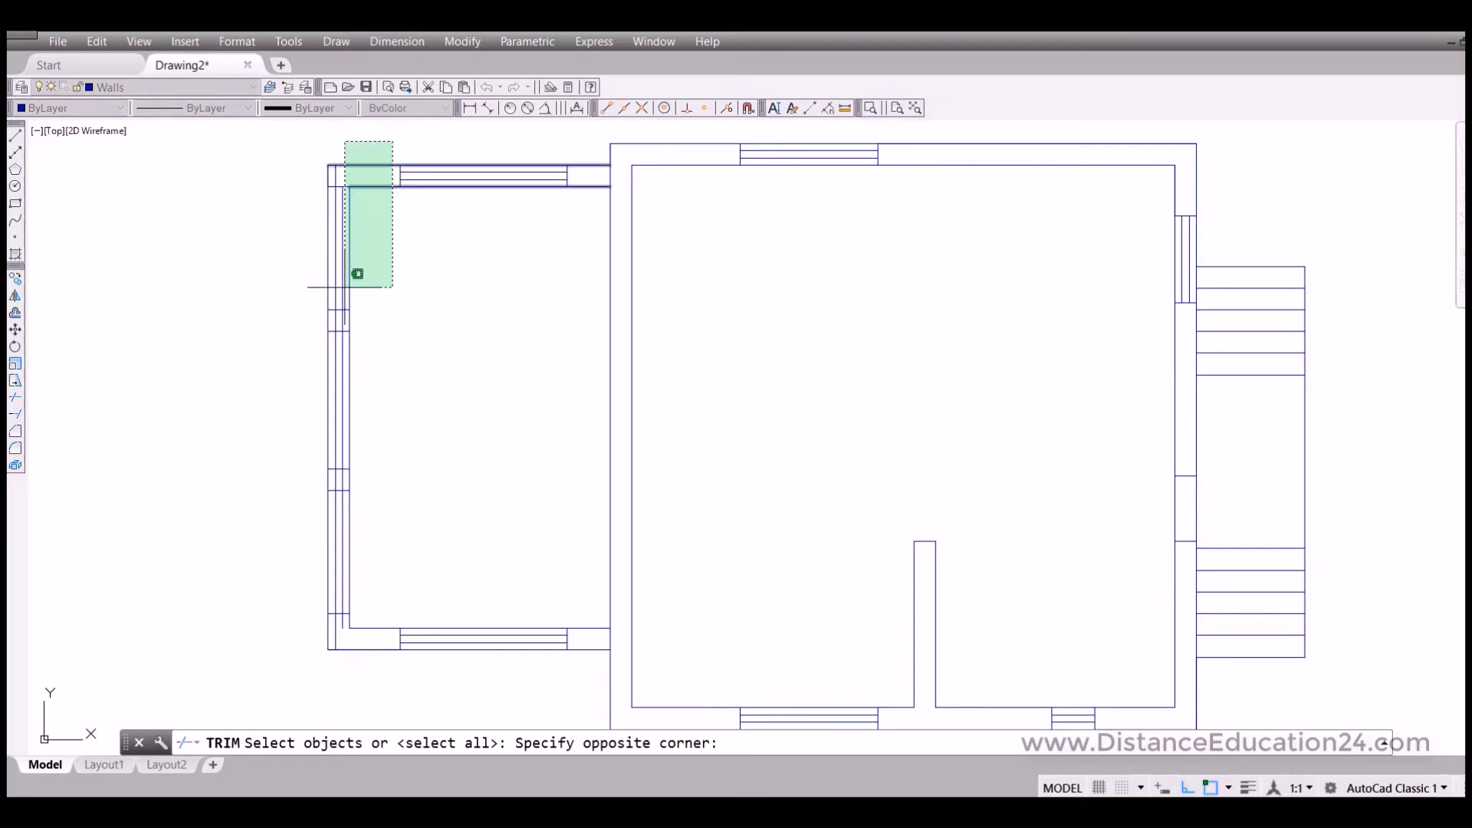
click(201, 688)
key(Return)
scroll(328, 180, up, 8)
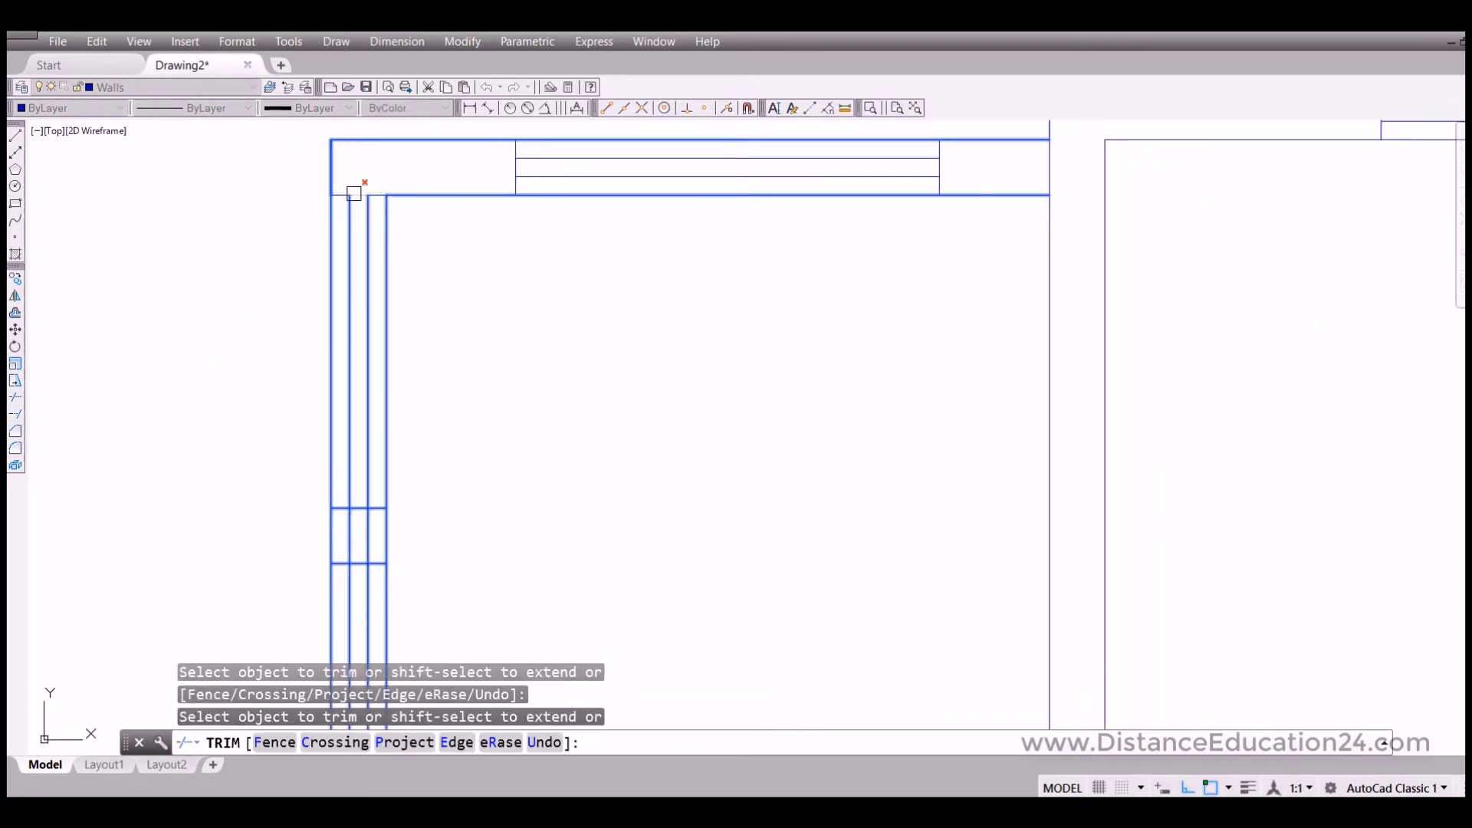
scroll(378, 413, down, 4)
scroll(444, 443, up, 7)
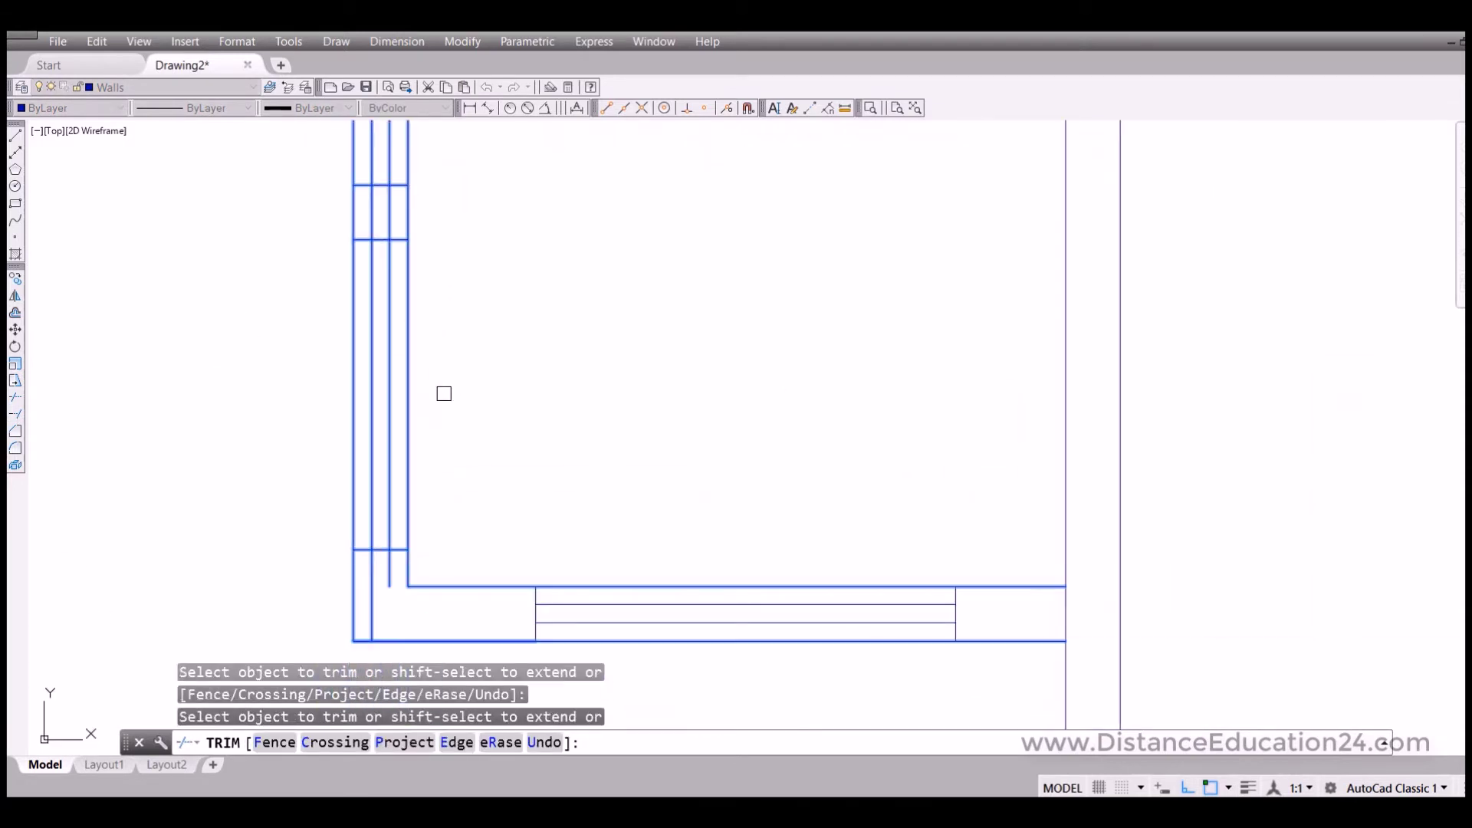
scroll(513, 487, down, 6)
scroll(514, 558, up, 4)
click(464, 543)
click(430, 529)
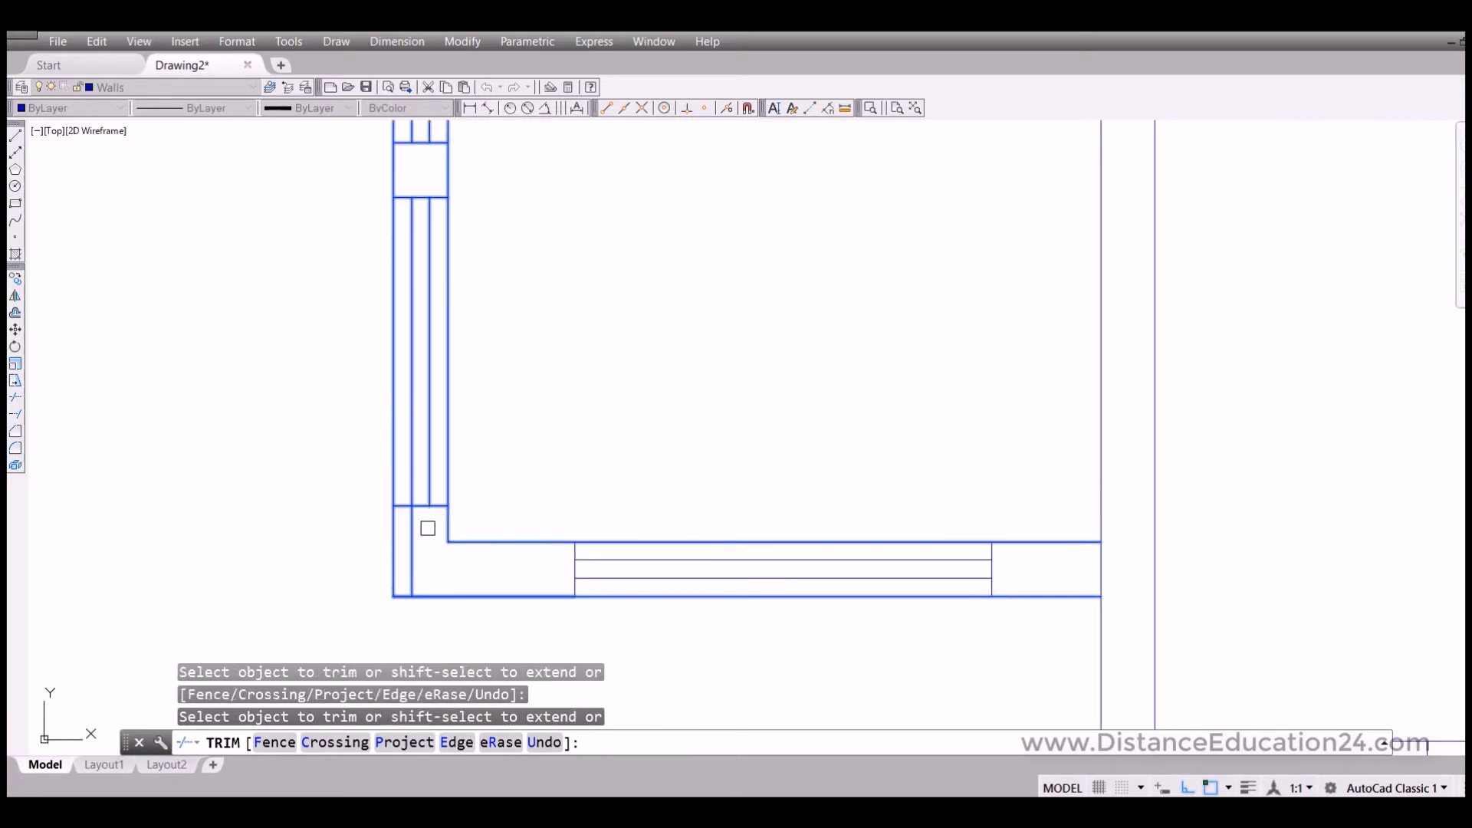
key(Return)
scroll(368, 526, down, 5)
mouse_move(667, 450)
middle_down()
mouse_move(419, 435)
mouse_move(447, 448)
middle_up()
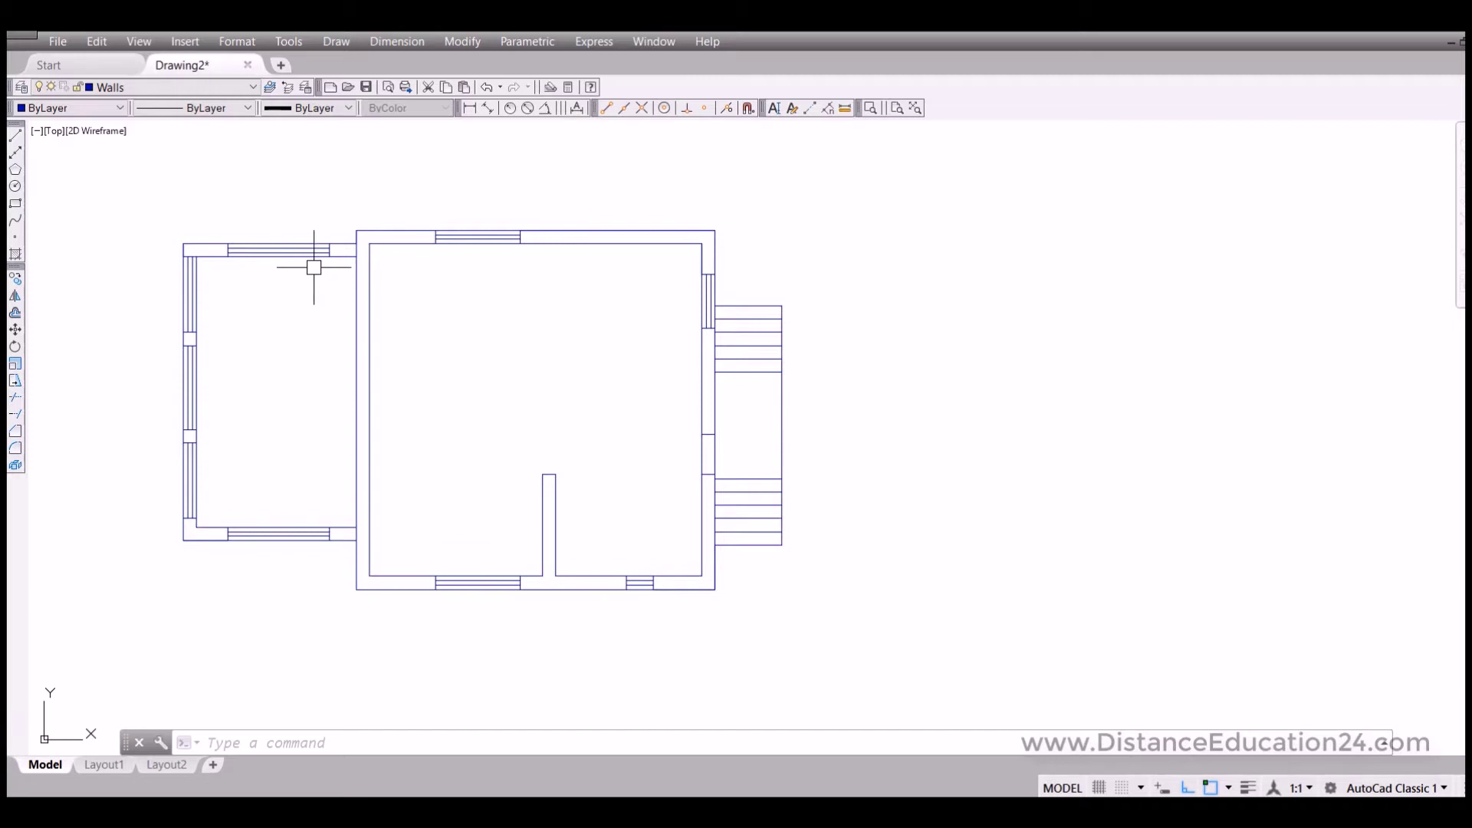
Make the Dimensions layer current and add a linear dimension above the main room across its full outer width.
click(253, 86)
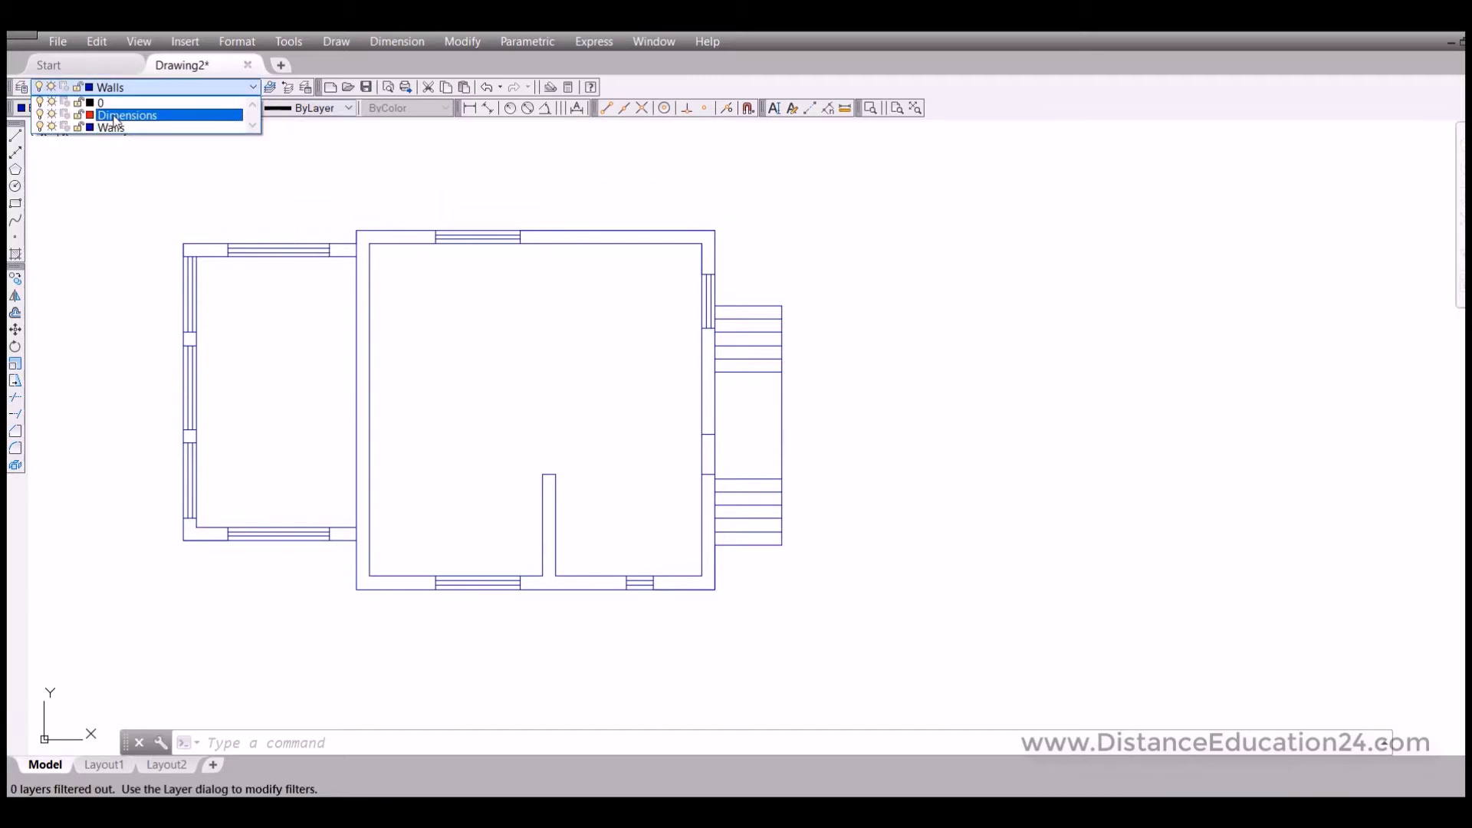
click(138, 112)
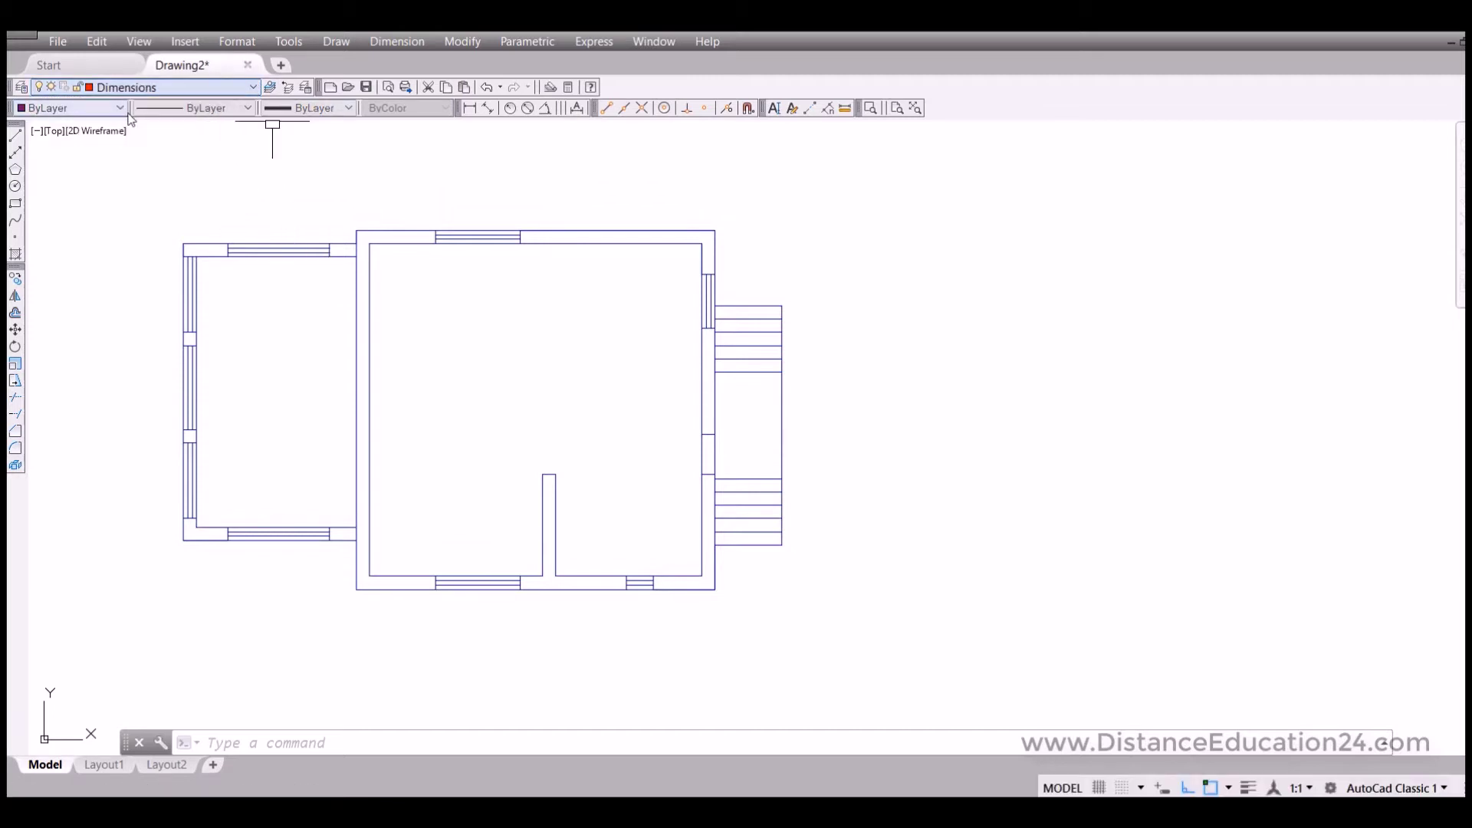
click(470, 109)
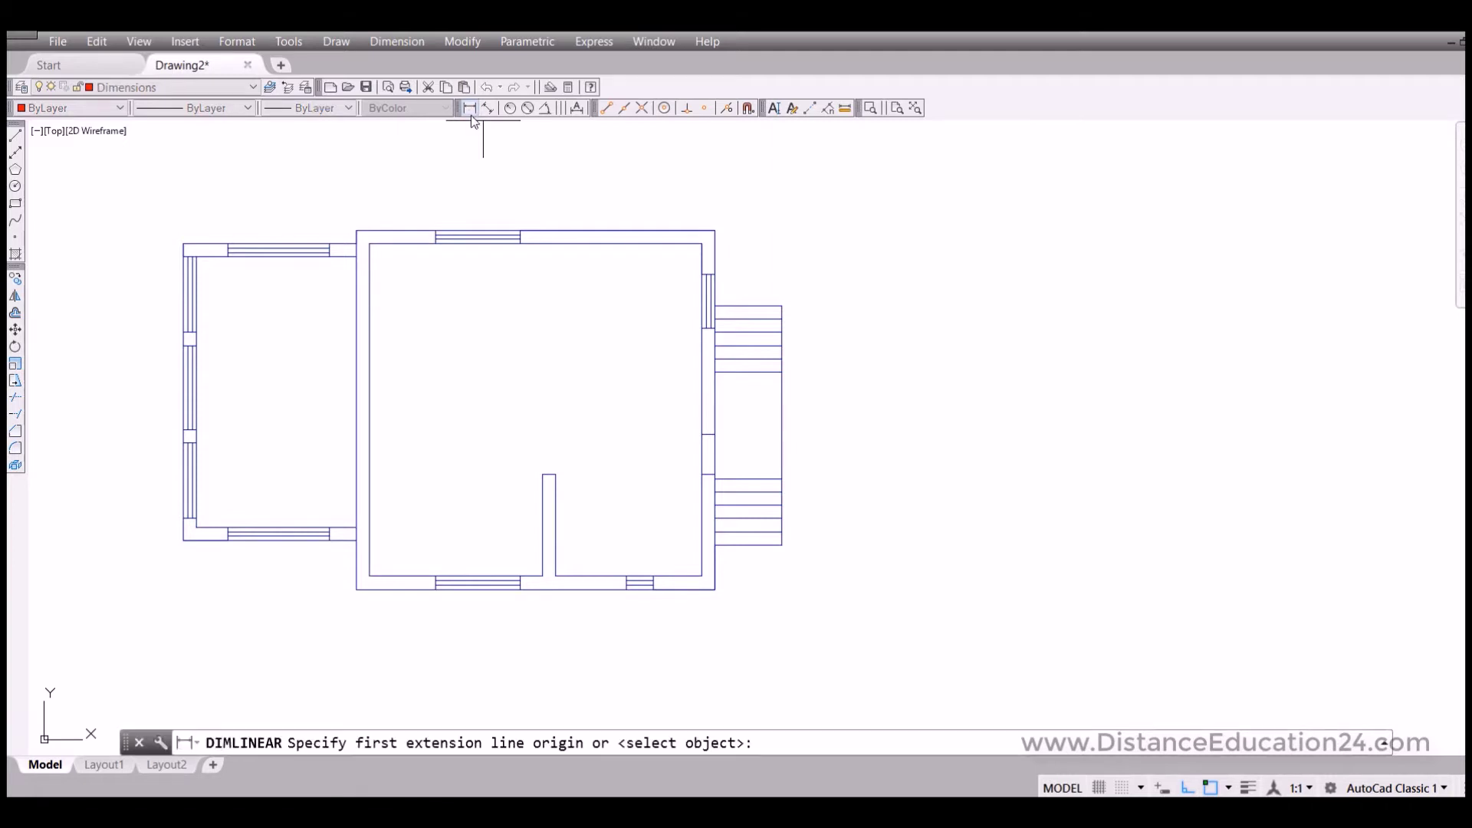
click(355, 229)
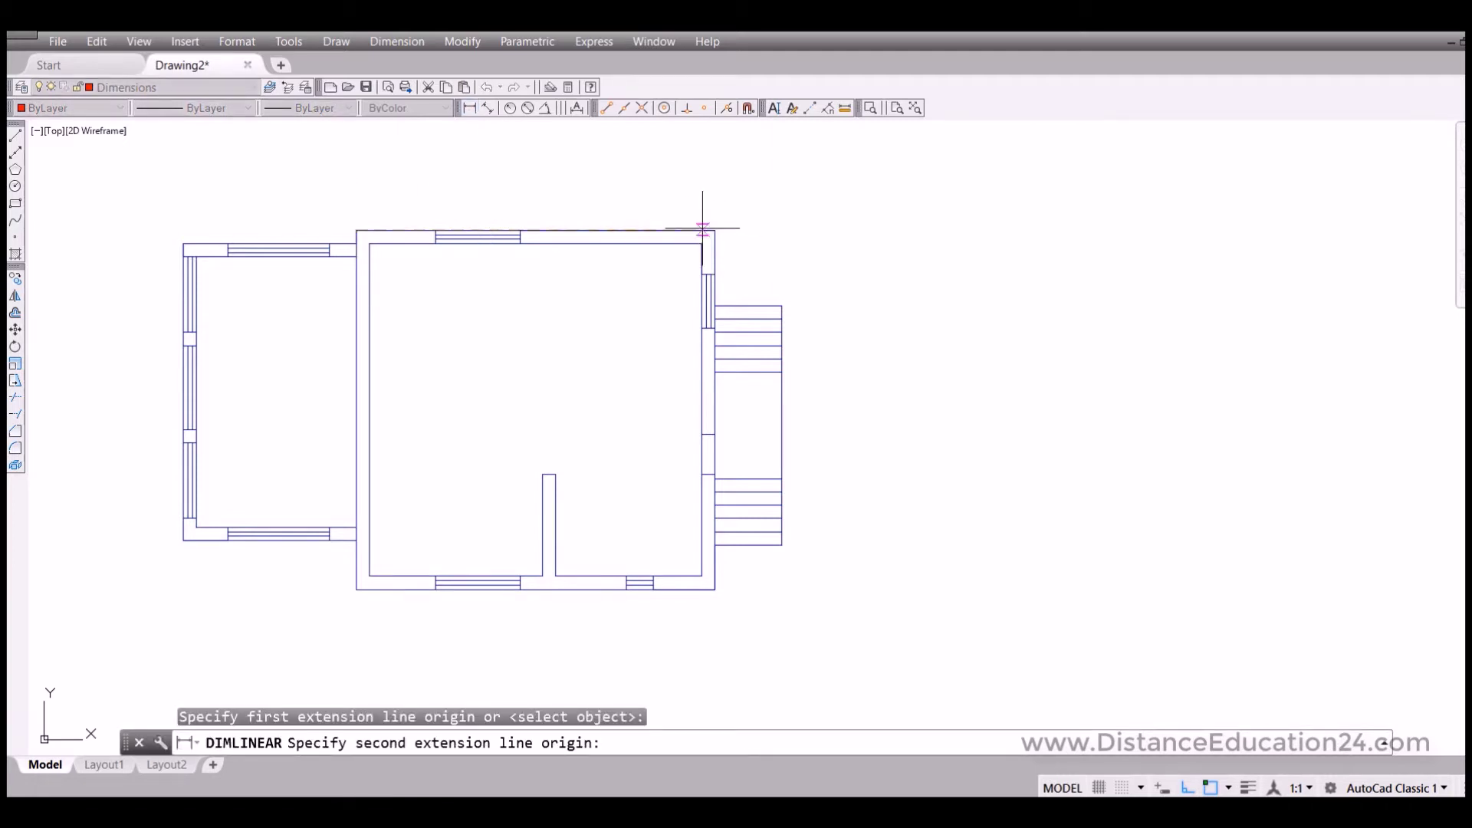
click(714, 229)
click(602, 201)
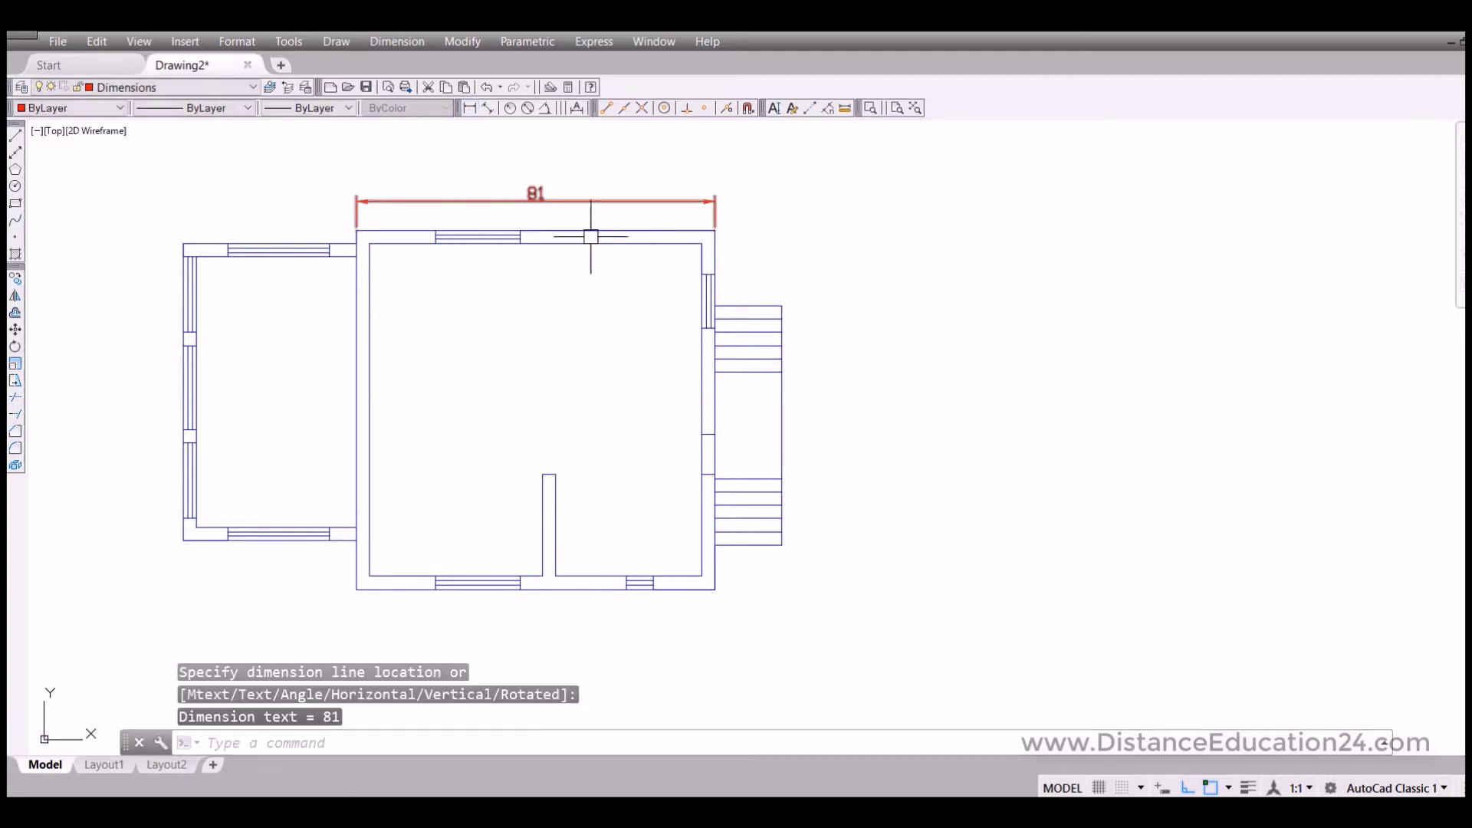
Add a vertical linear dimension outside the entrance stairs along their full outer length.
click(470, 109)
click(781, 306)
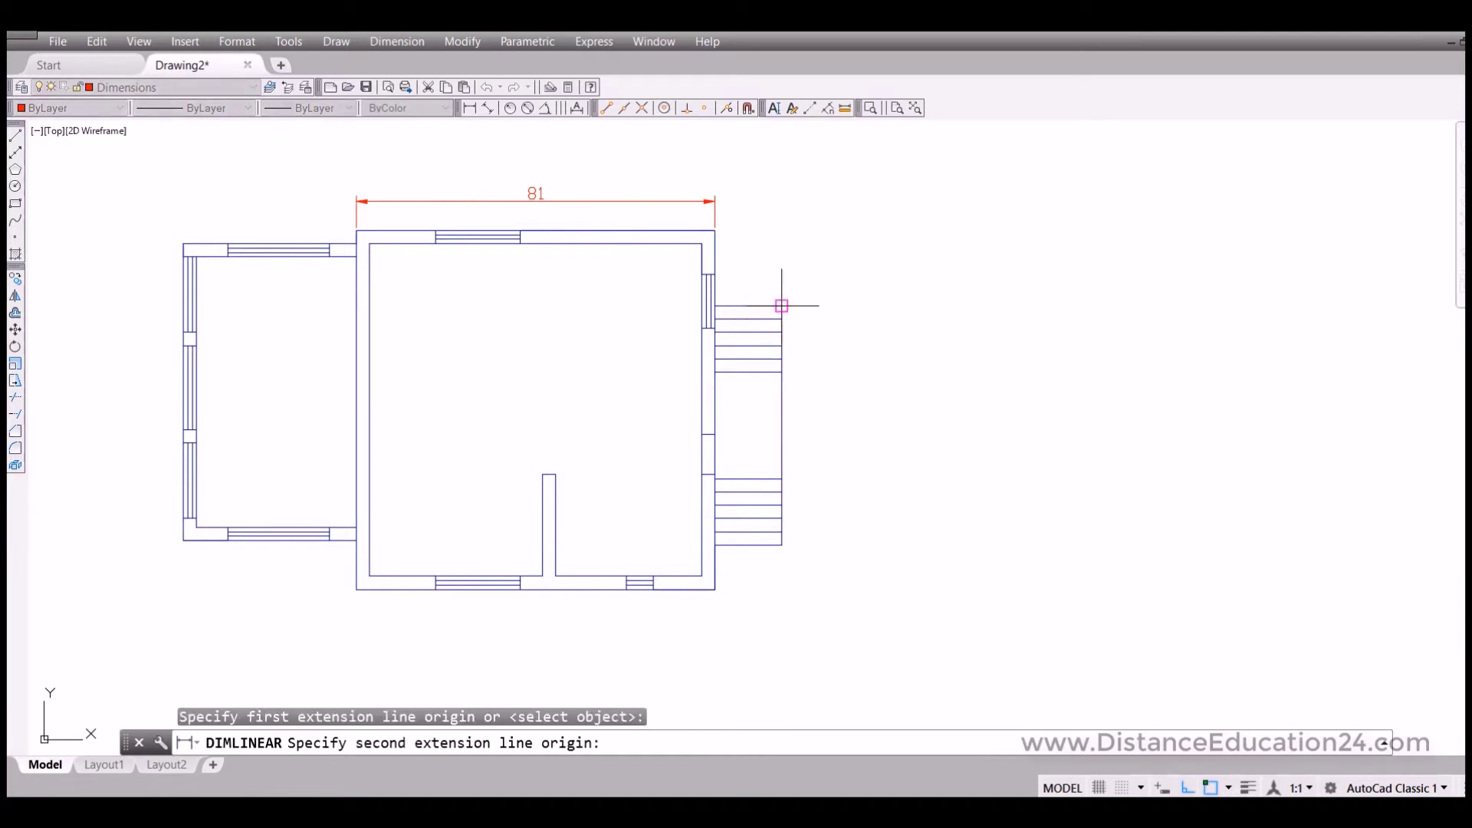
click(781, 545)
click(822, 536)
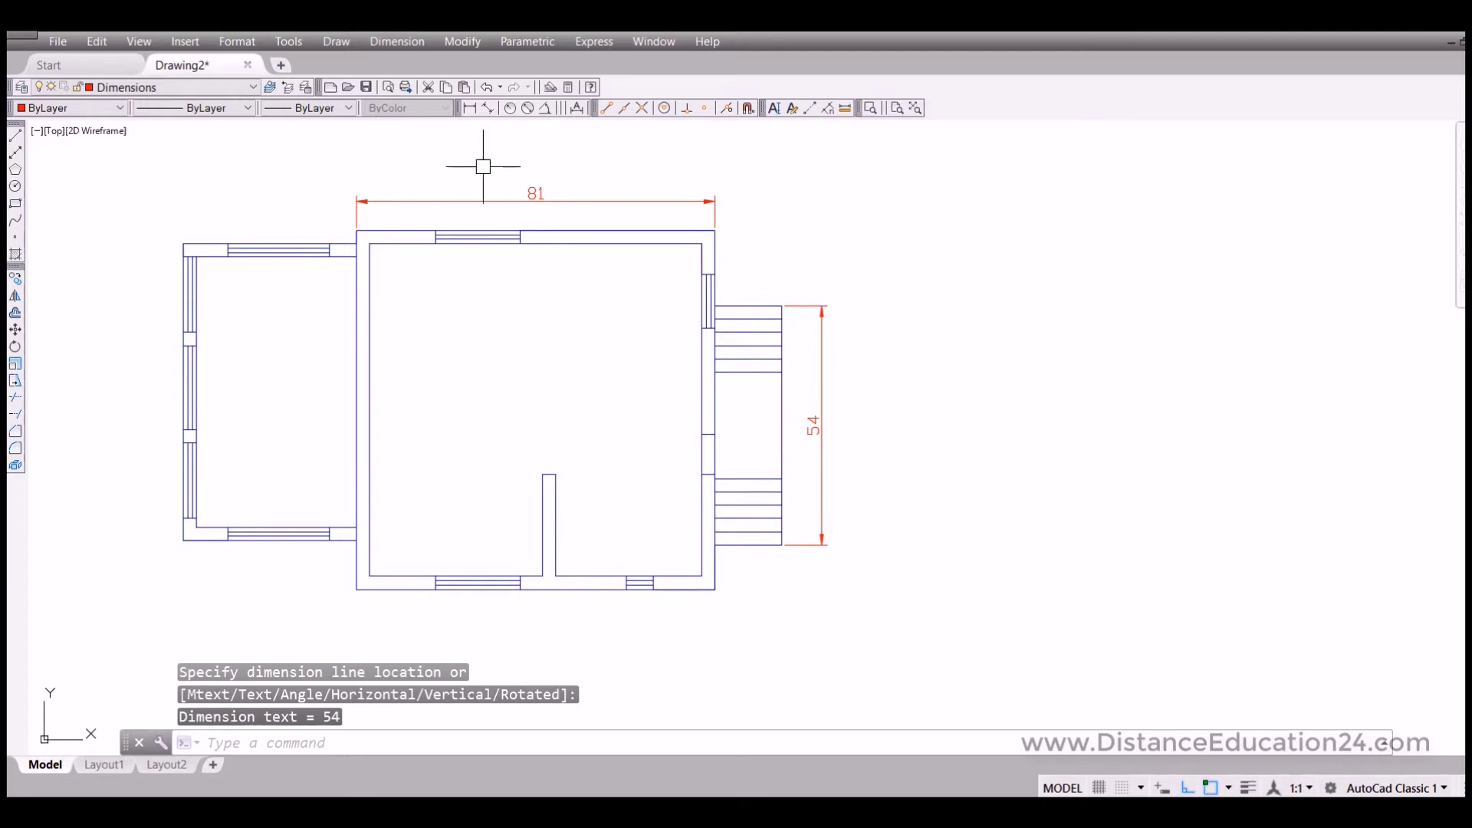
Add a vertical linear dimension beside the interior partition wall, from its free end to the bottom wall's inner face.
click(475, 112)
click(555, 474)
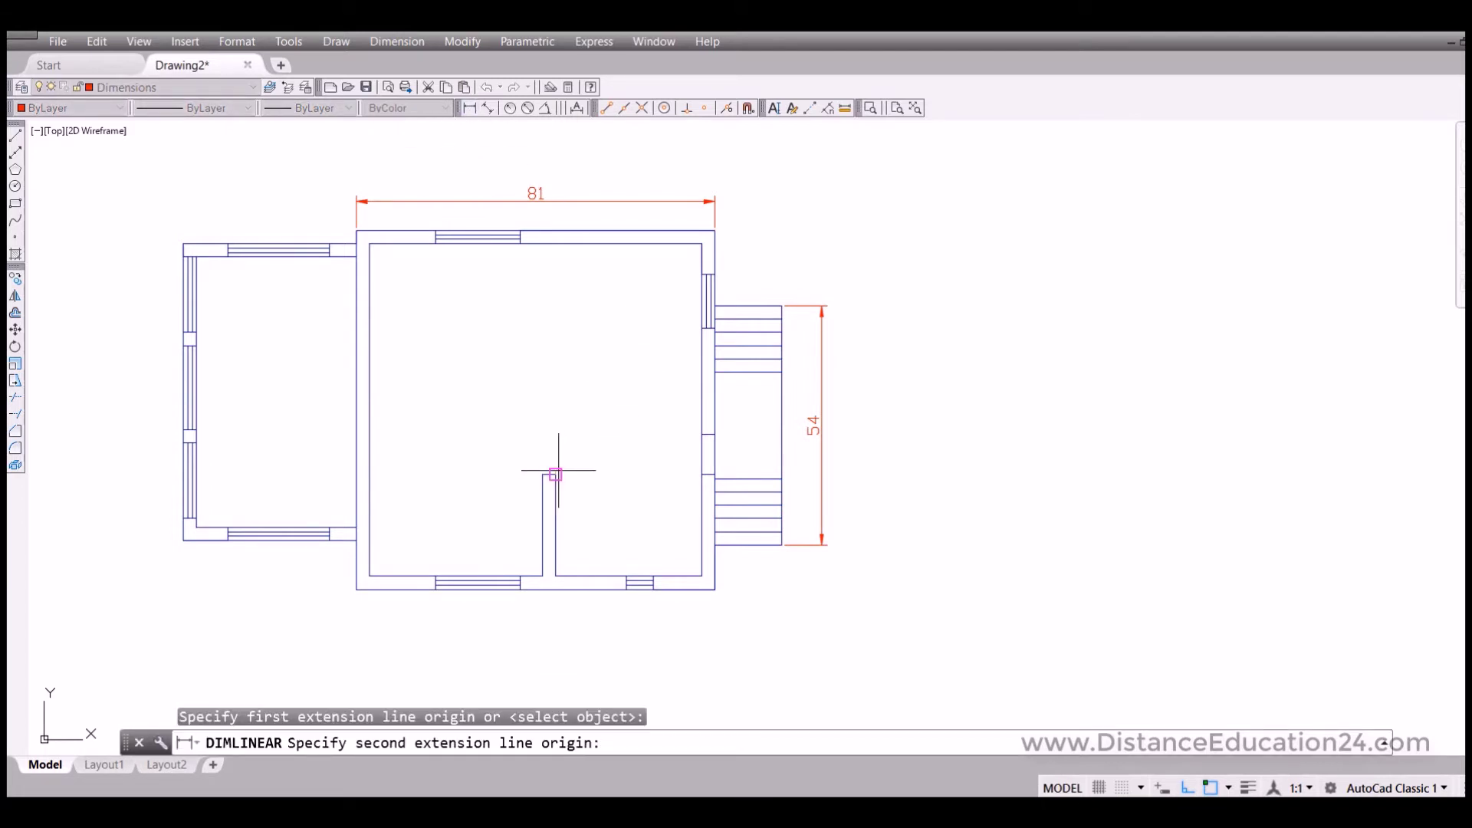
click(555, 575)
click(592, 536)
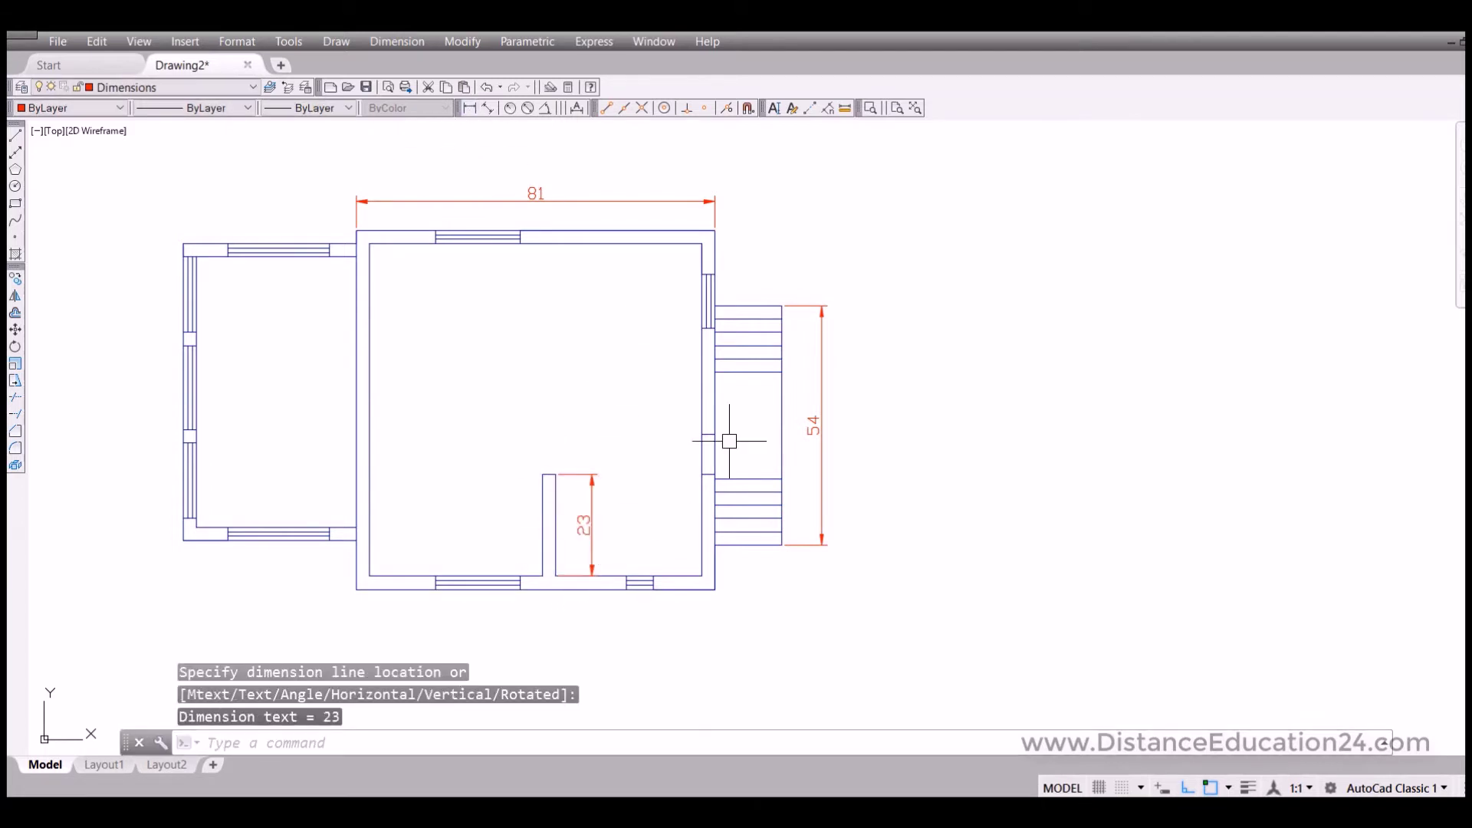
middle_drag(621, 371, 641, 328)
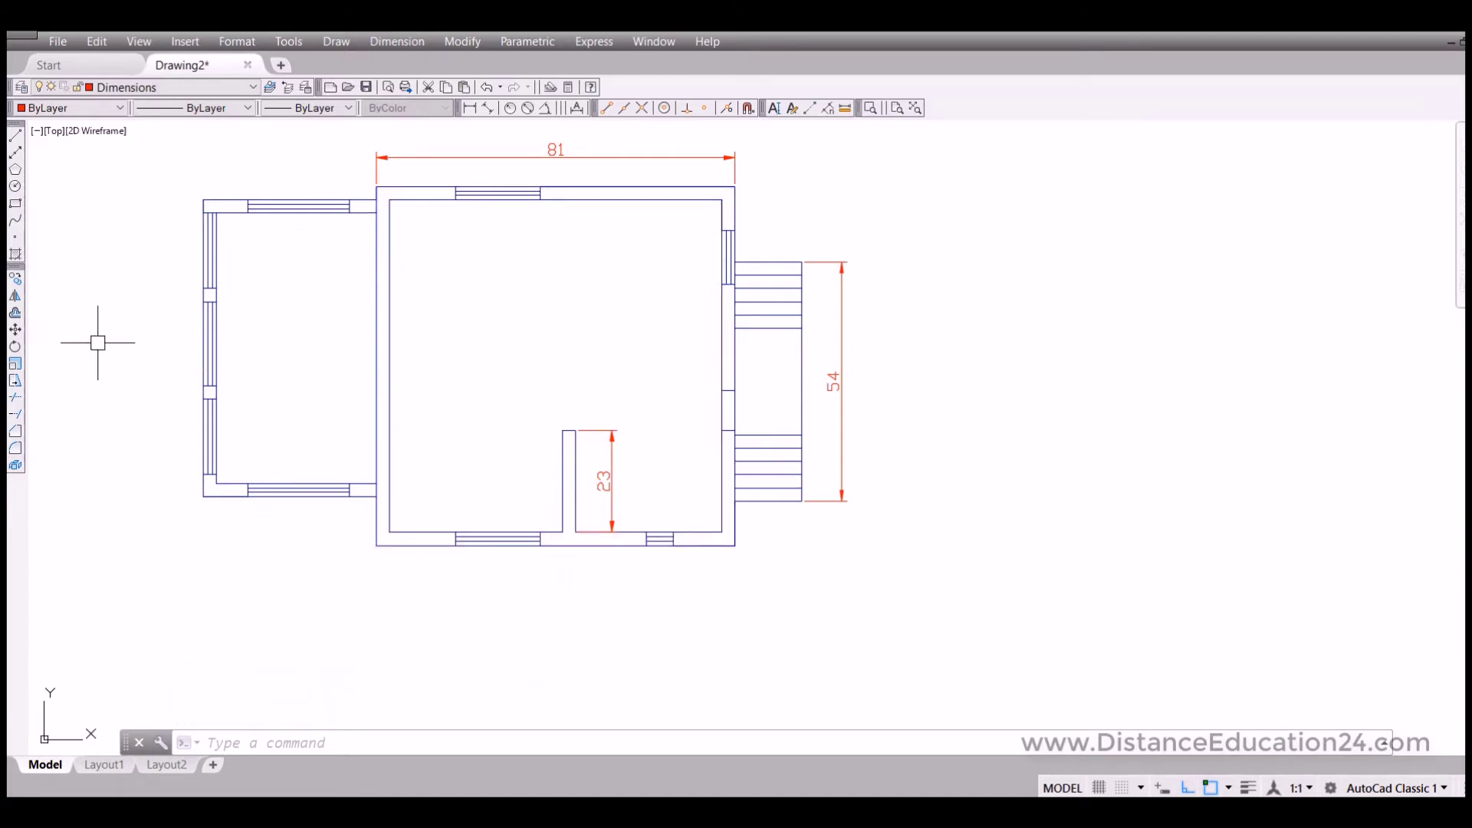
Start a hatch with the predefined SOLID pattern and set its colour to Black.
click(17, 260)
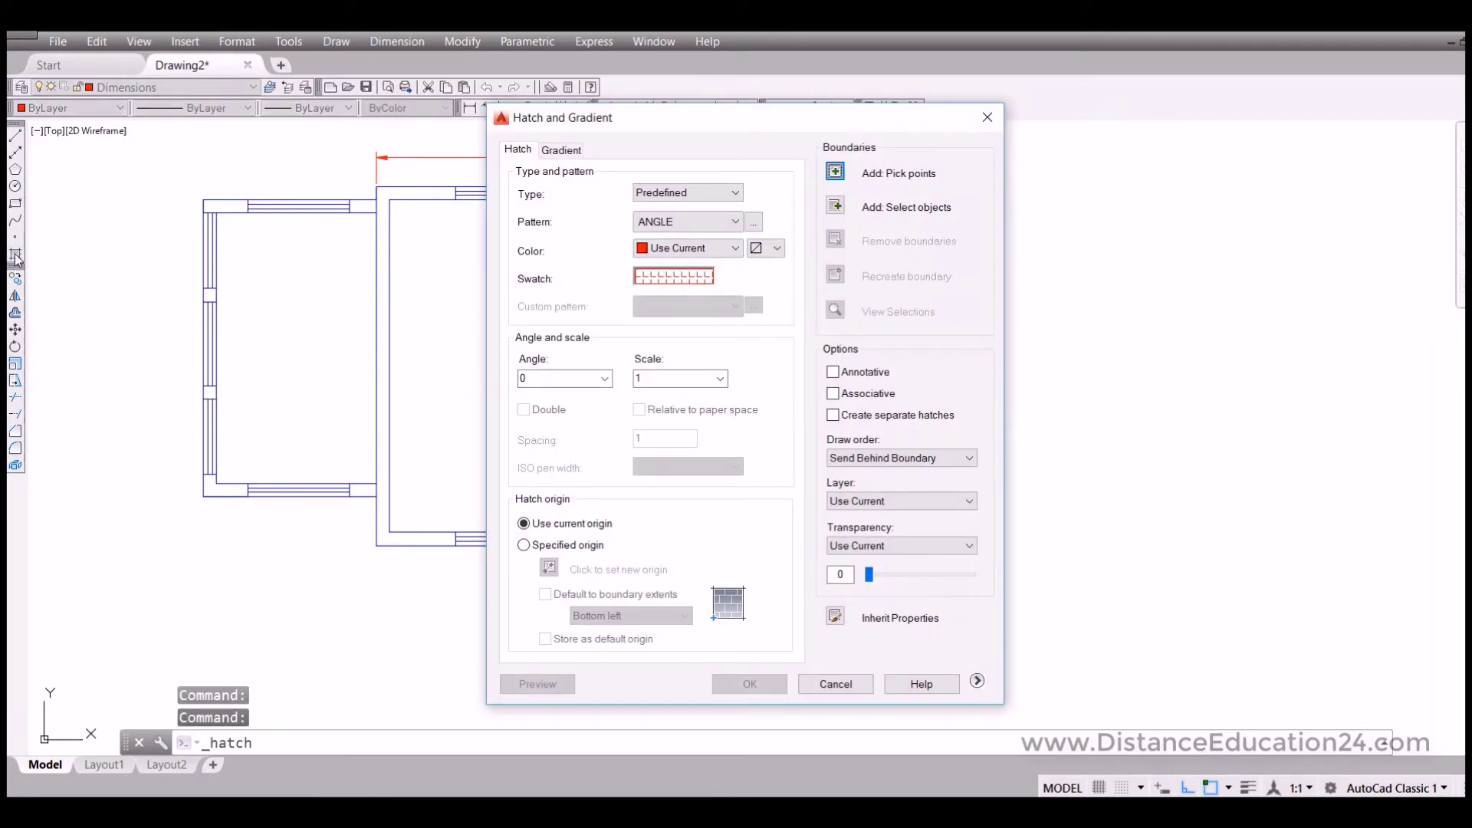
click(754, 223)
click(610, 280)
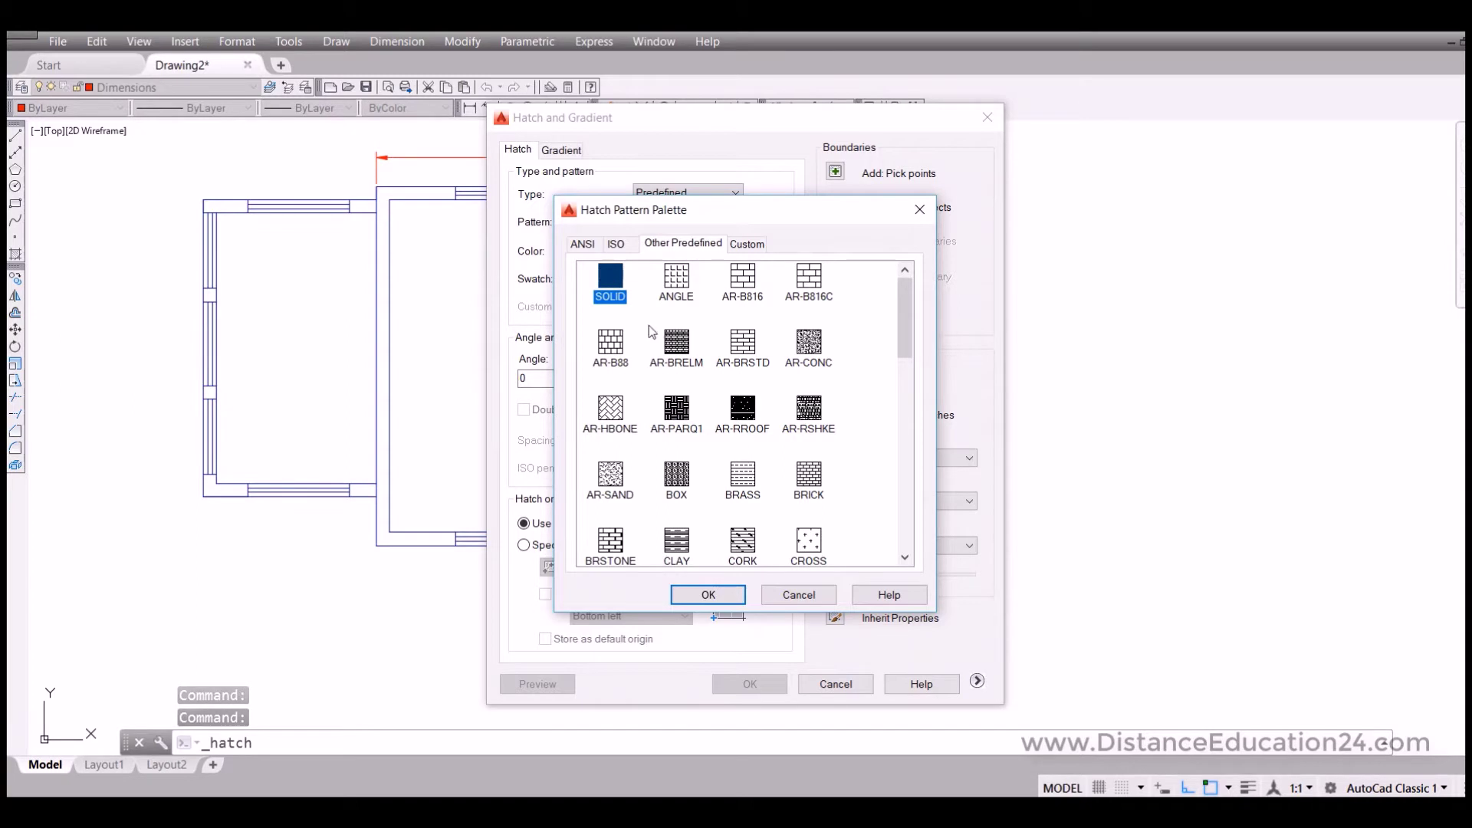
click(707, 595)
click(736, 248)
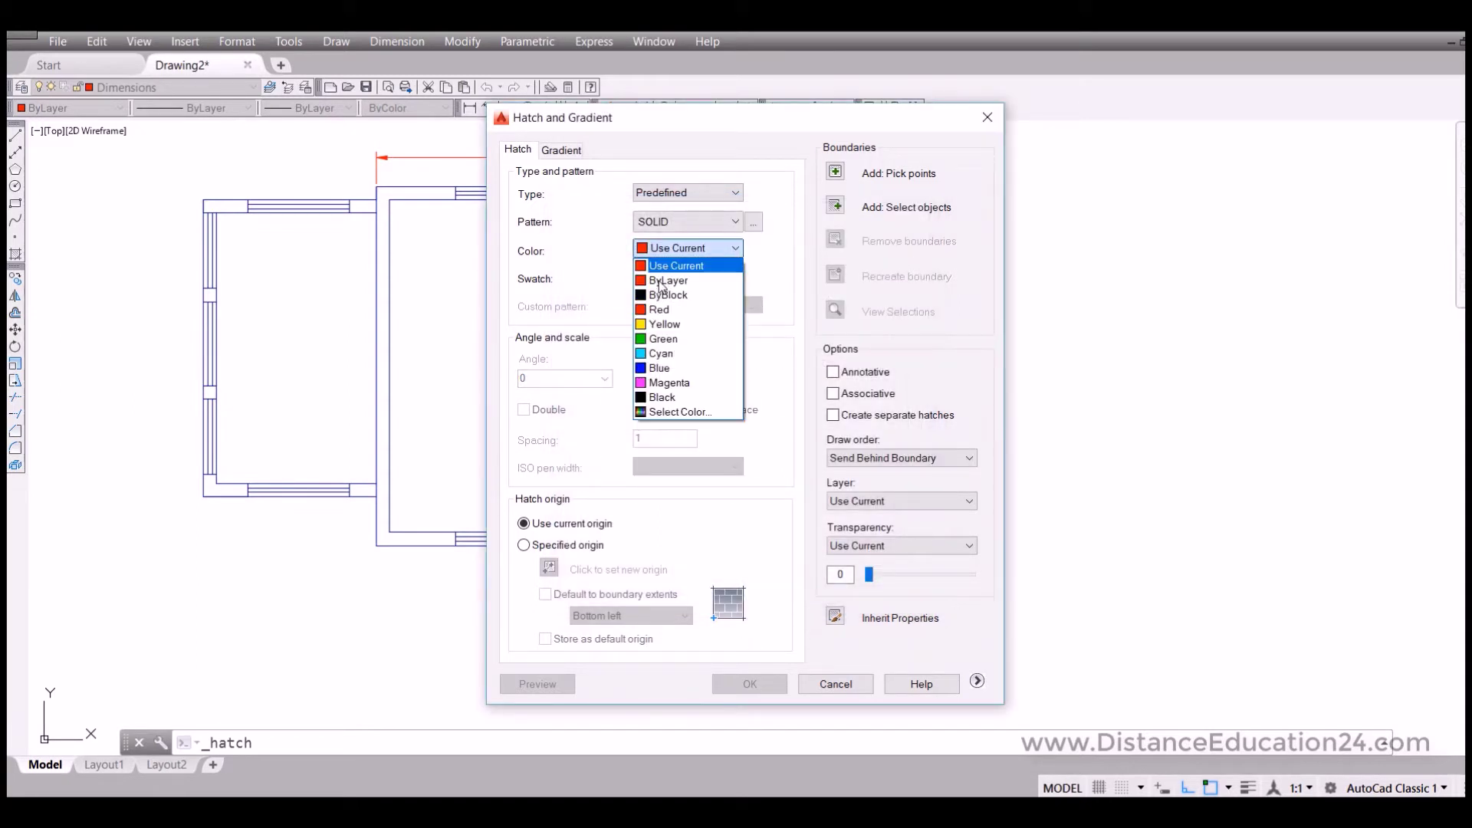
click(639, 398)
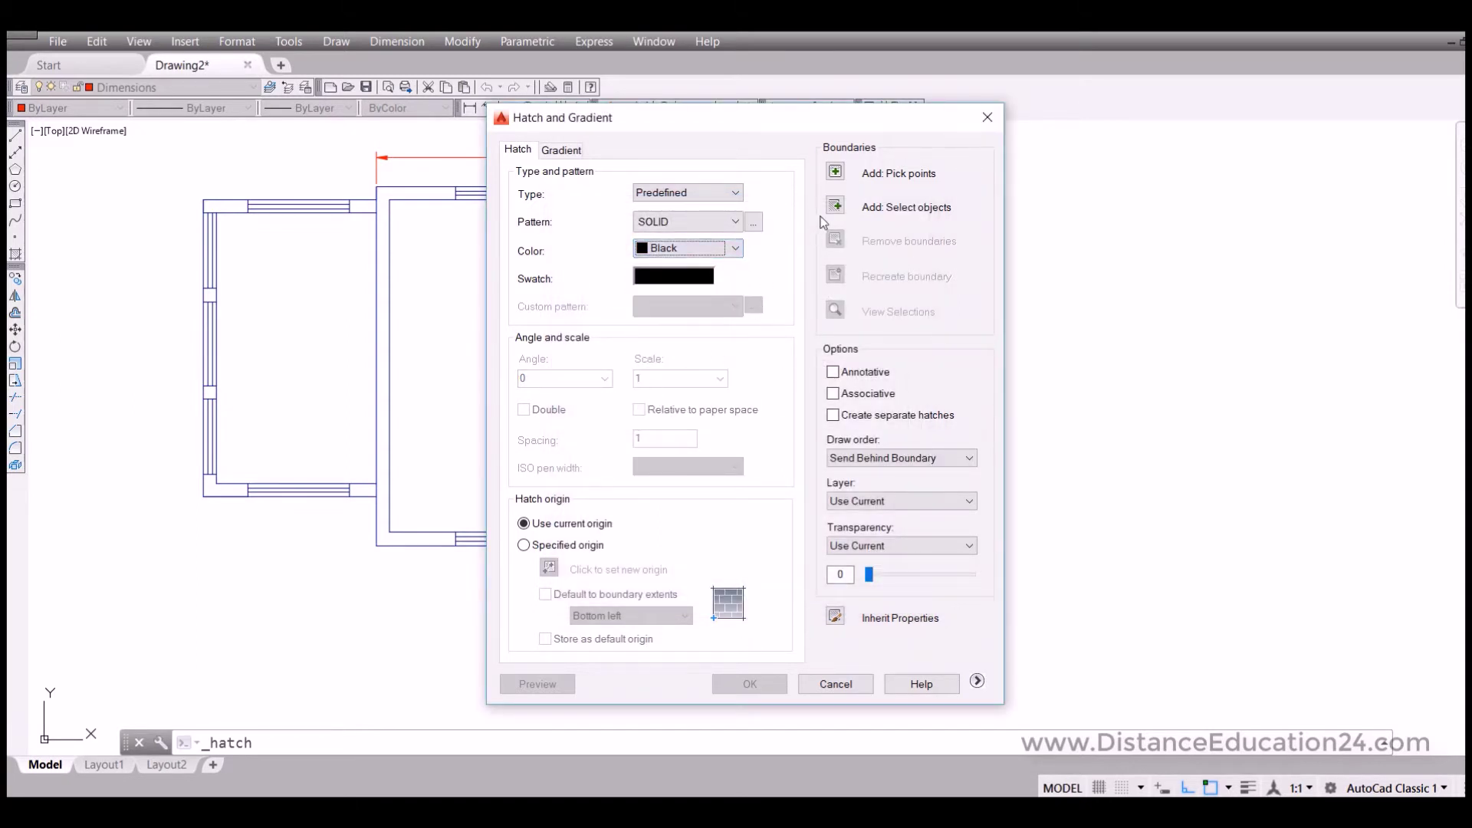
Pick internal points in the main room's wall segments and partition as hatch areas, leaving out the windows and door opening.
click(836, 175)
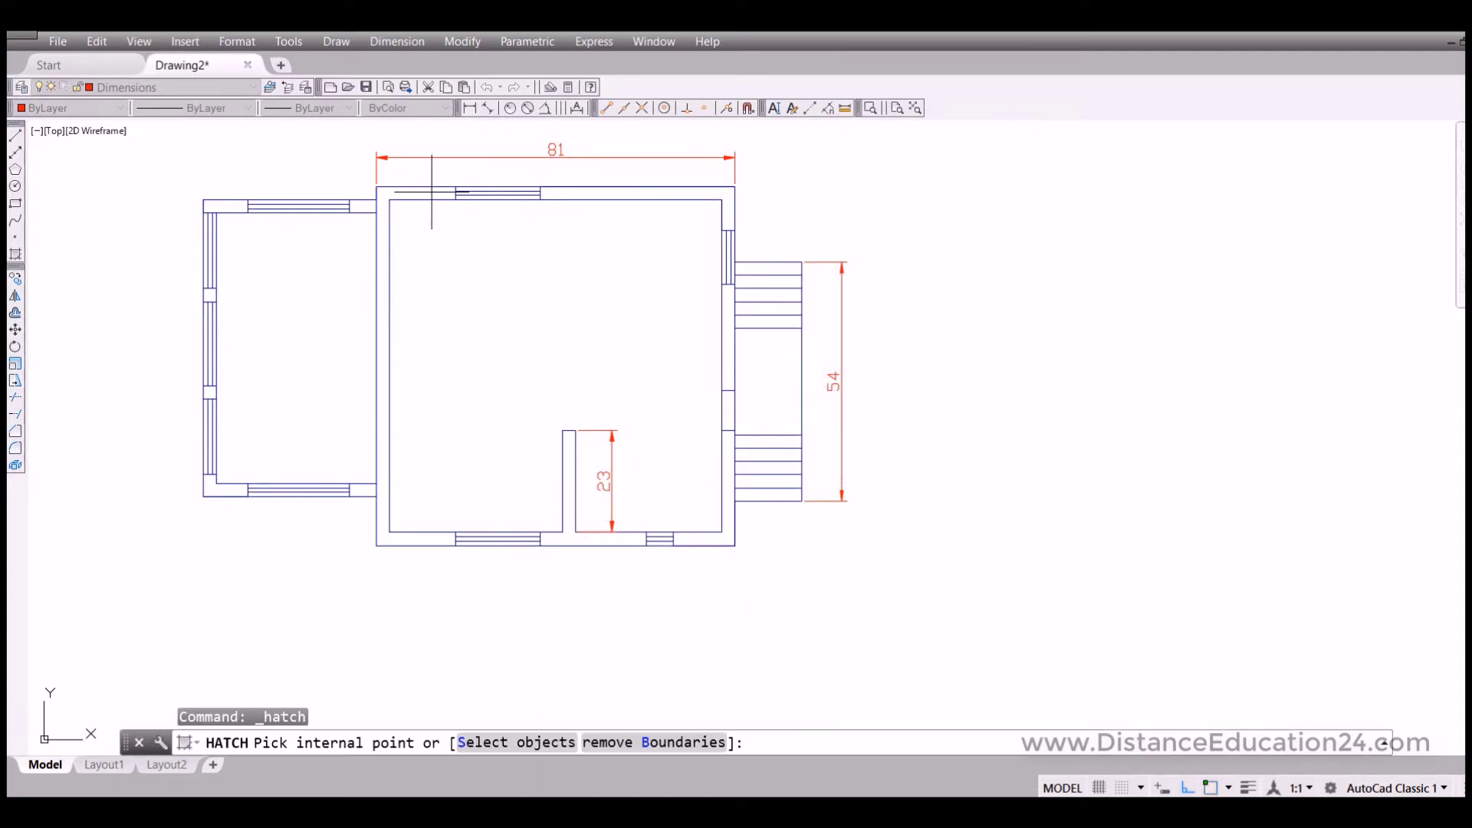
click(398, 192)
click(590, 193)
click(728, 345)
click(709, 460)
click(586, 537)
click(400, 540)
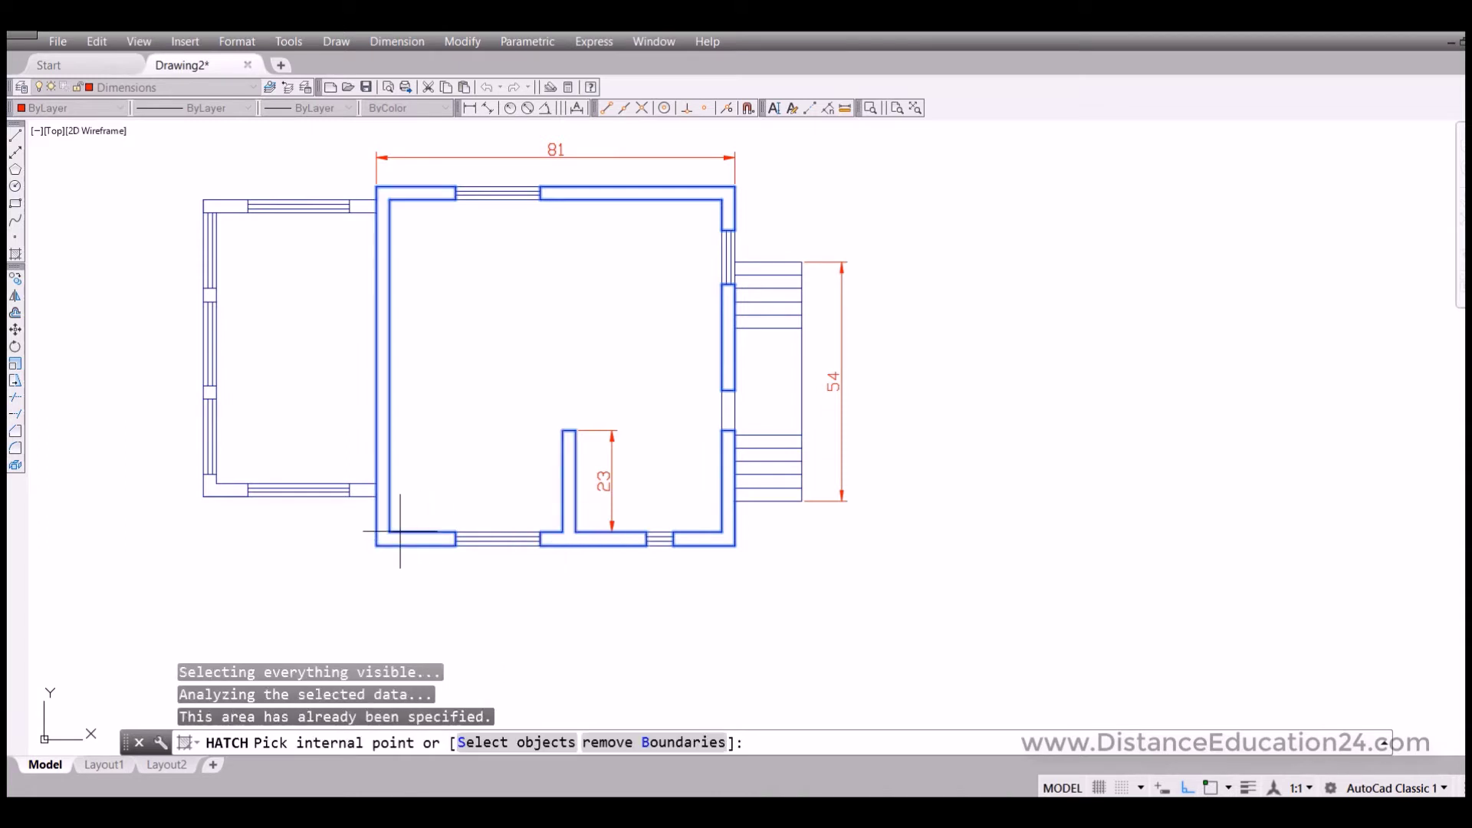
Add the left room's wall ends, corners and two left-wall piers to the hatch areas and finish picking.
click(362, 491)
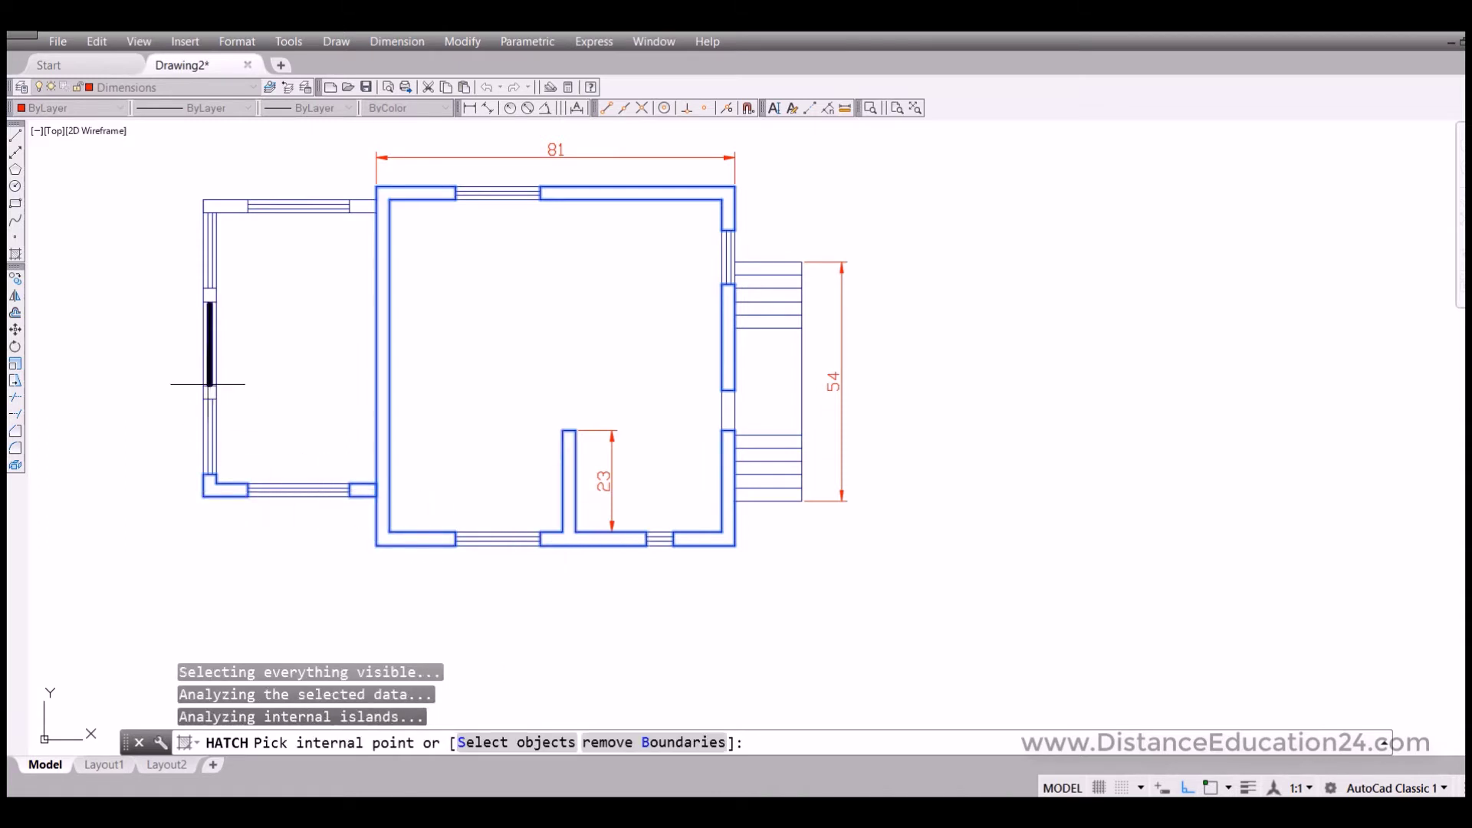
scroll(200, 375, up, 4)
click(227, 410)
scroll(229, 322, down, 5)
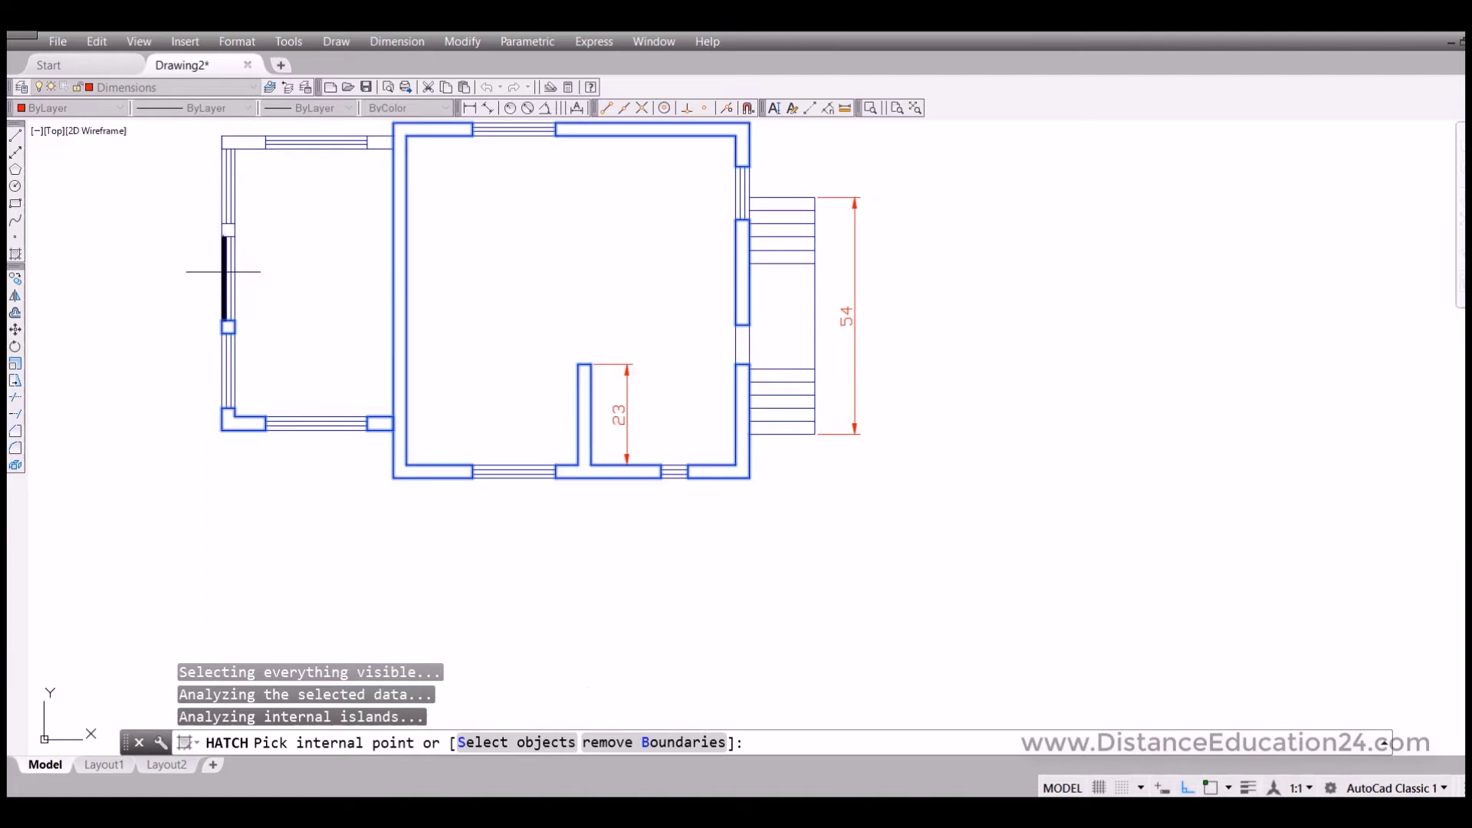
scroll(230, 245, up, 5)
click(247, 295)
scroll(272, 344, down, 5)
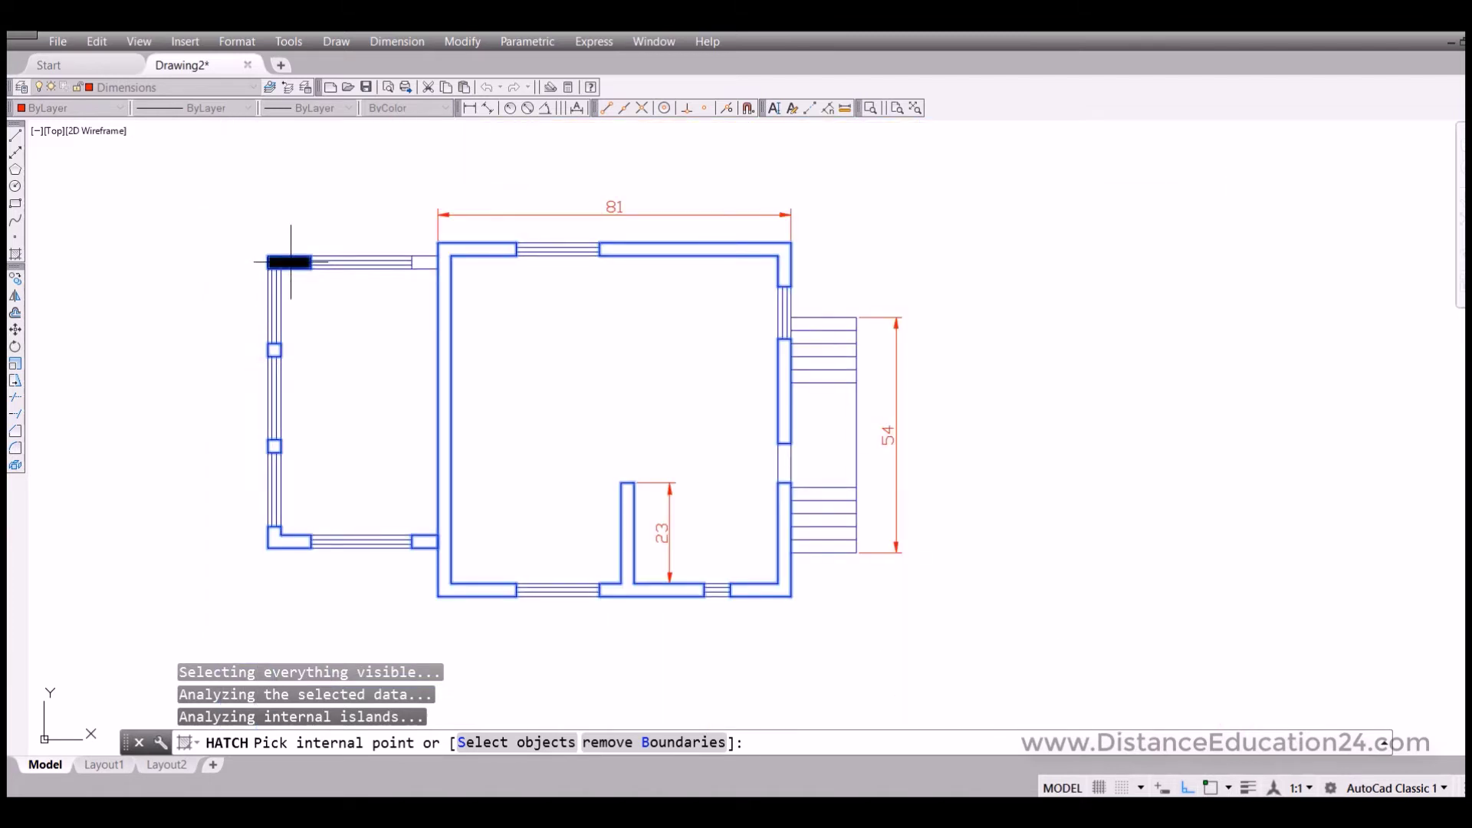
click(422, 261)
key(Return)
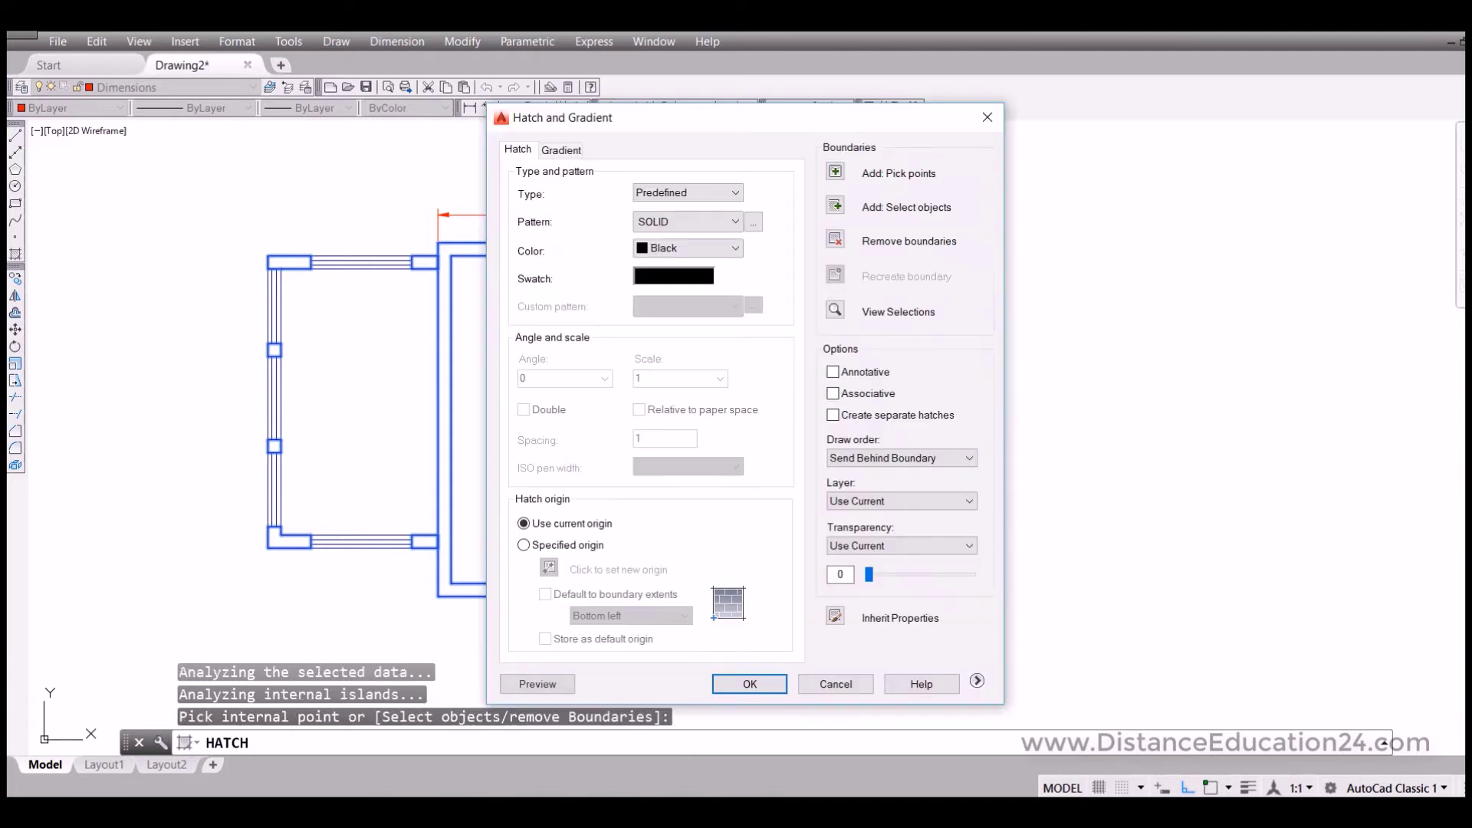
Apply the solid black hatch to the picked wall areas and make Walls the current layer.
key(Return)
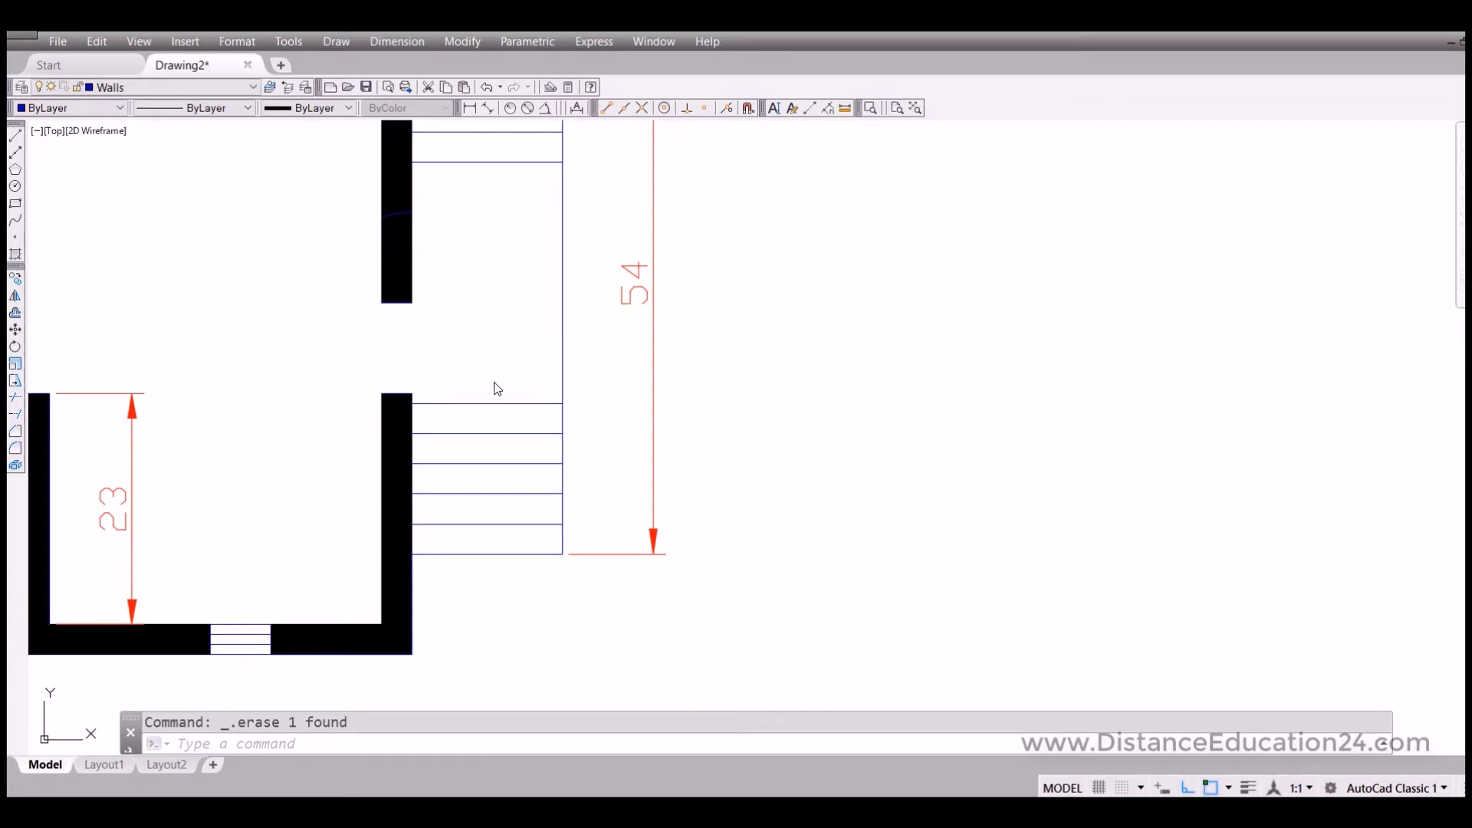
click(251, 87)
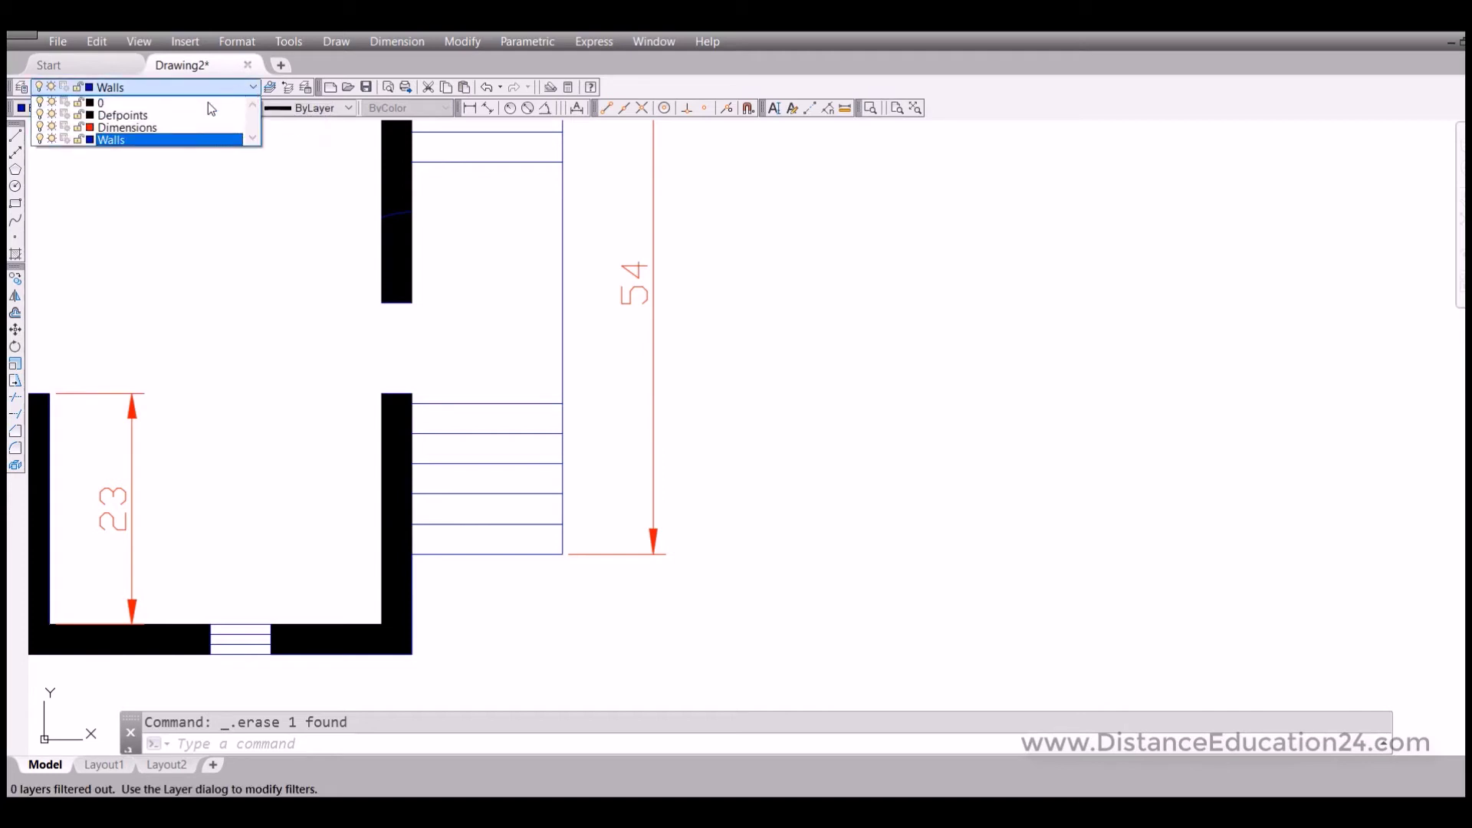
click(171, 140)
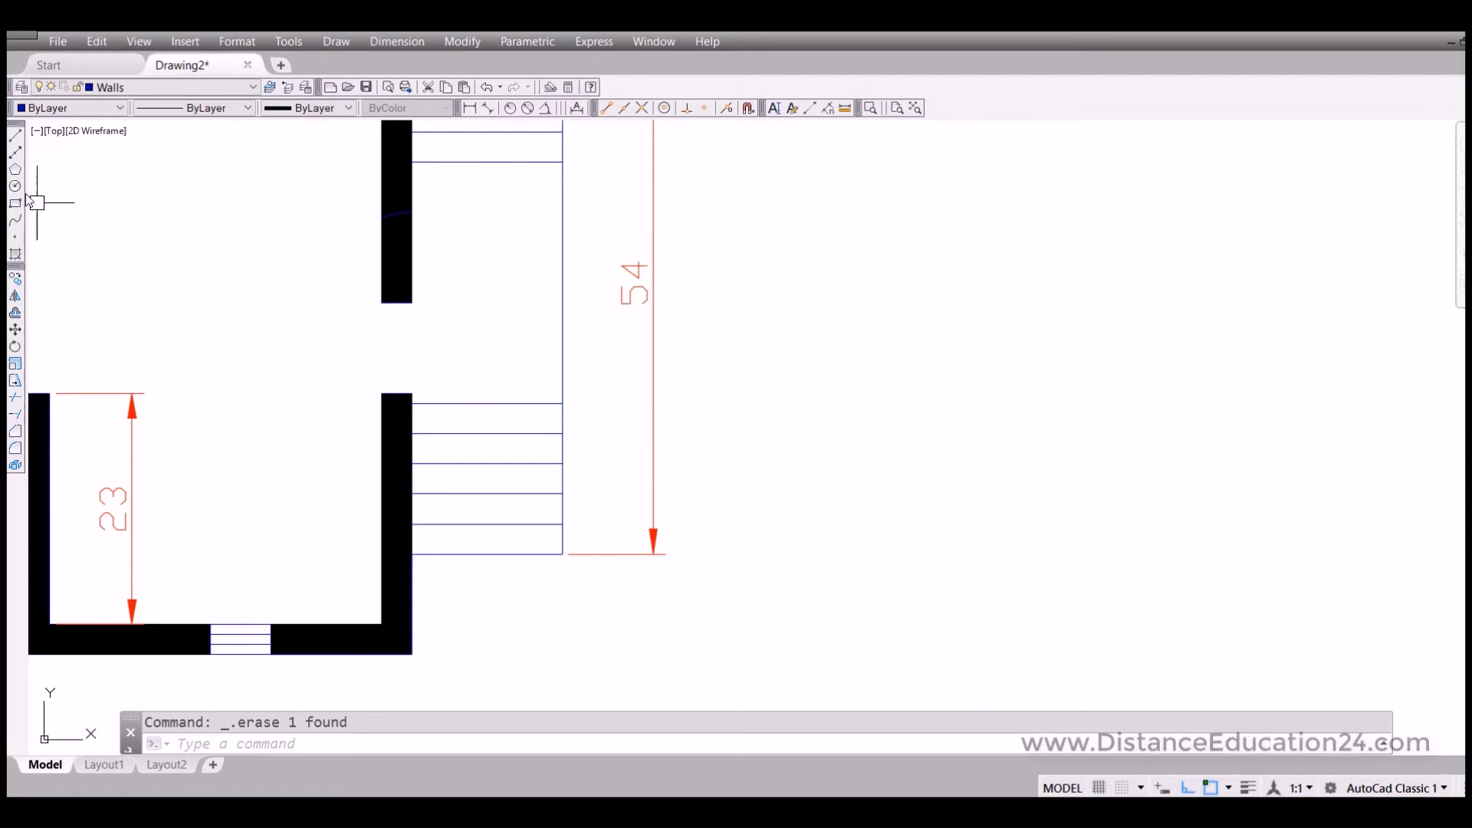
Draw an open-ended door leaf in the empty area beside the plan with lines 9 right, 0.5 down and 9 back left.
click(16, 135)
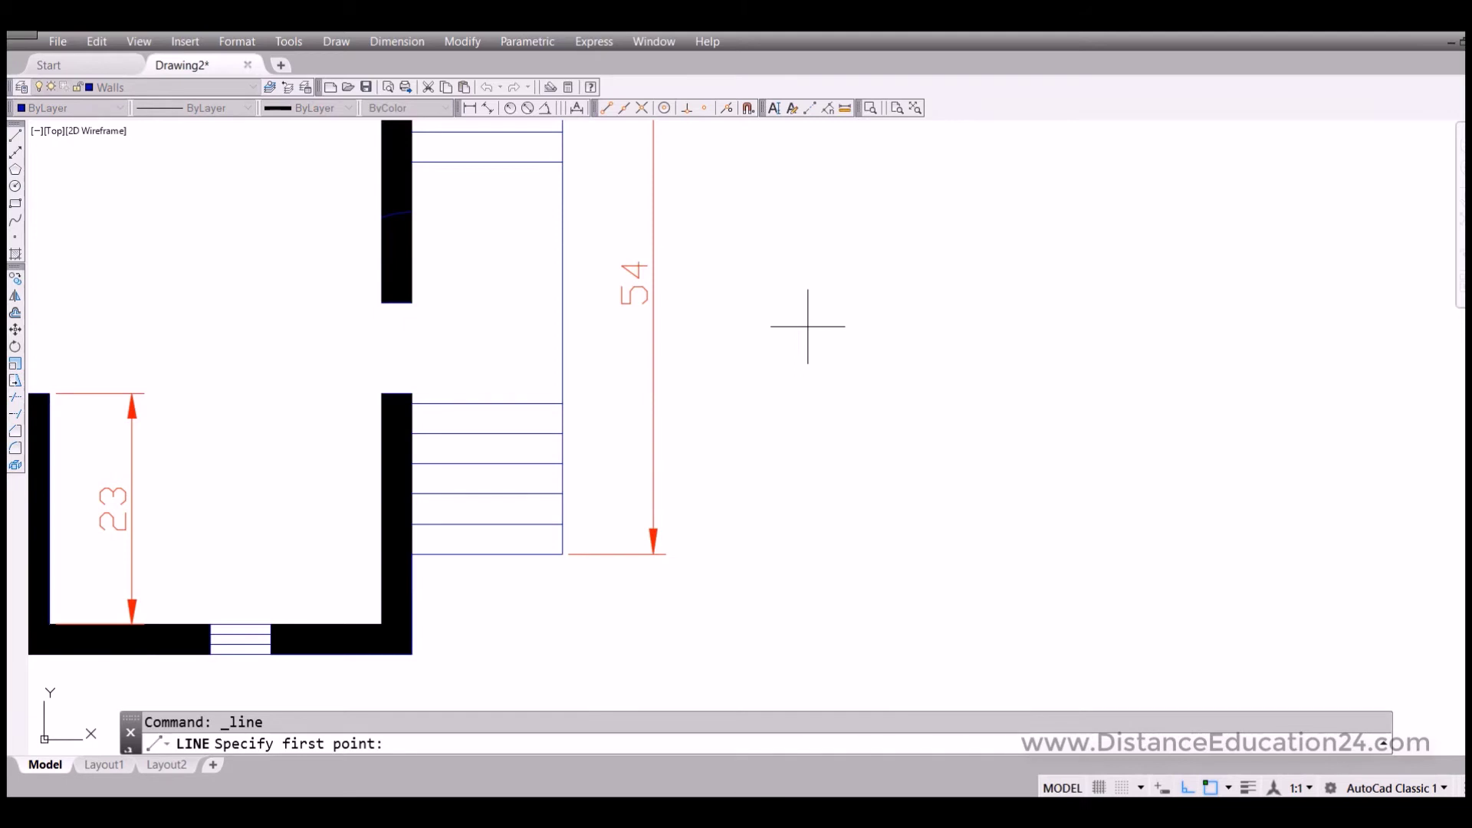
click(789, 317)
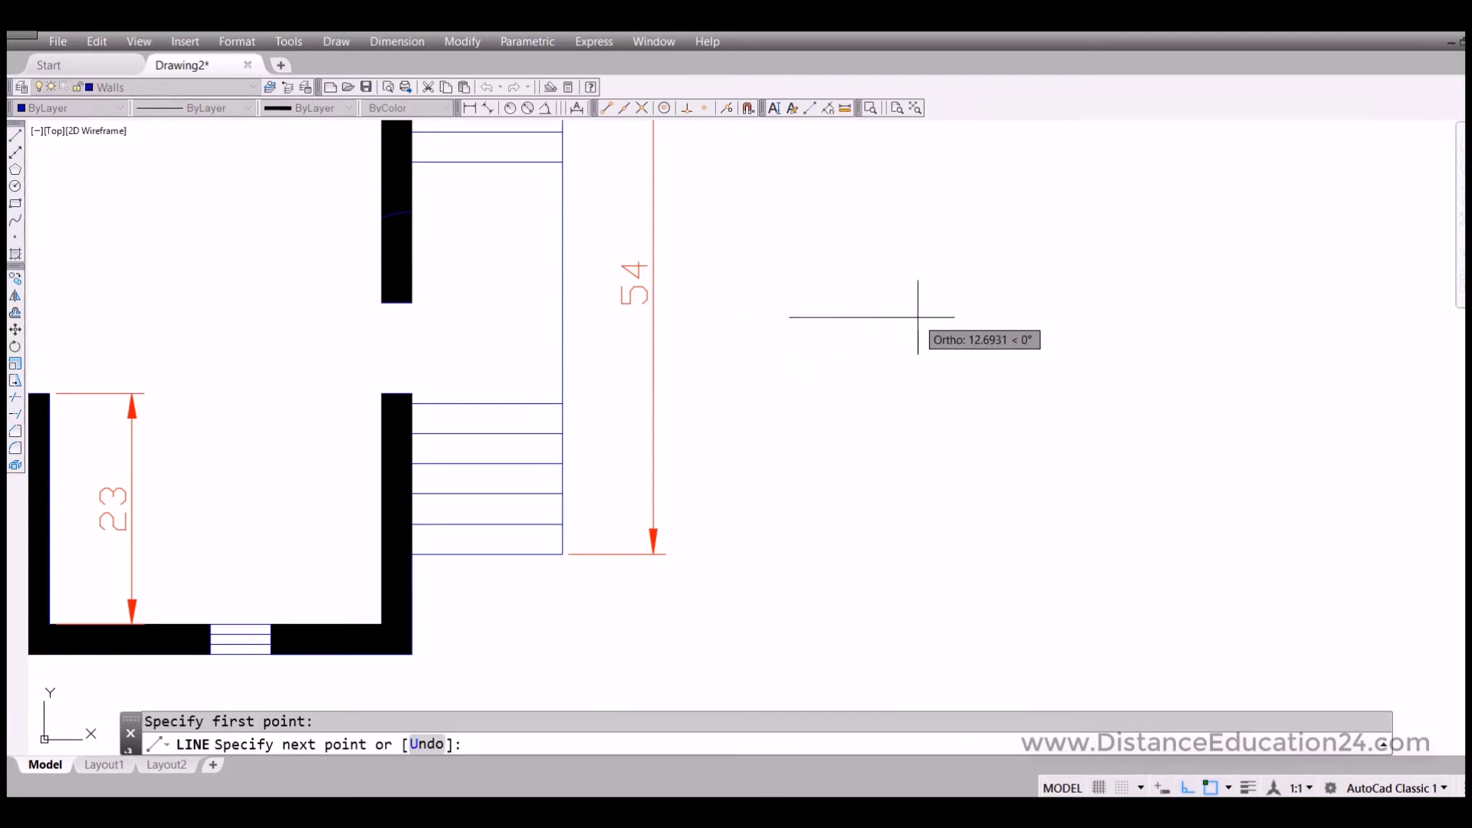
text(9)
key(Return)
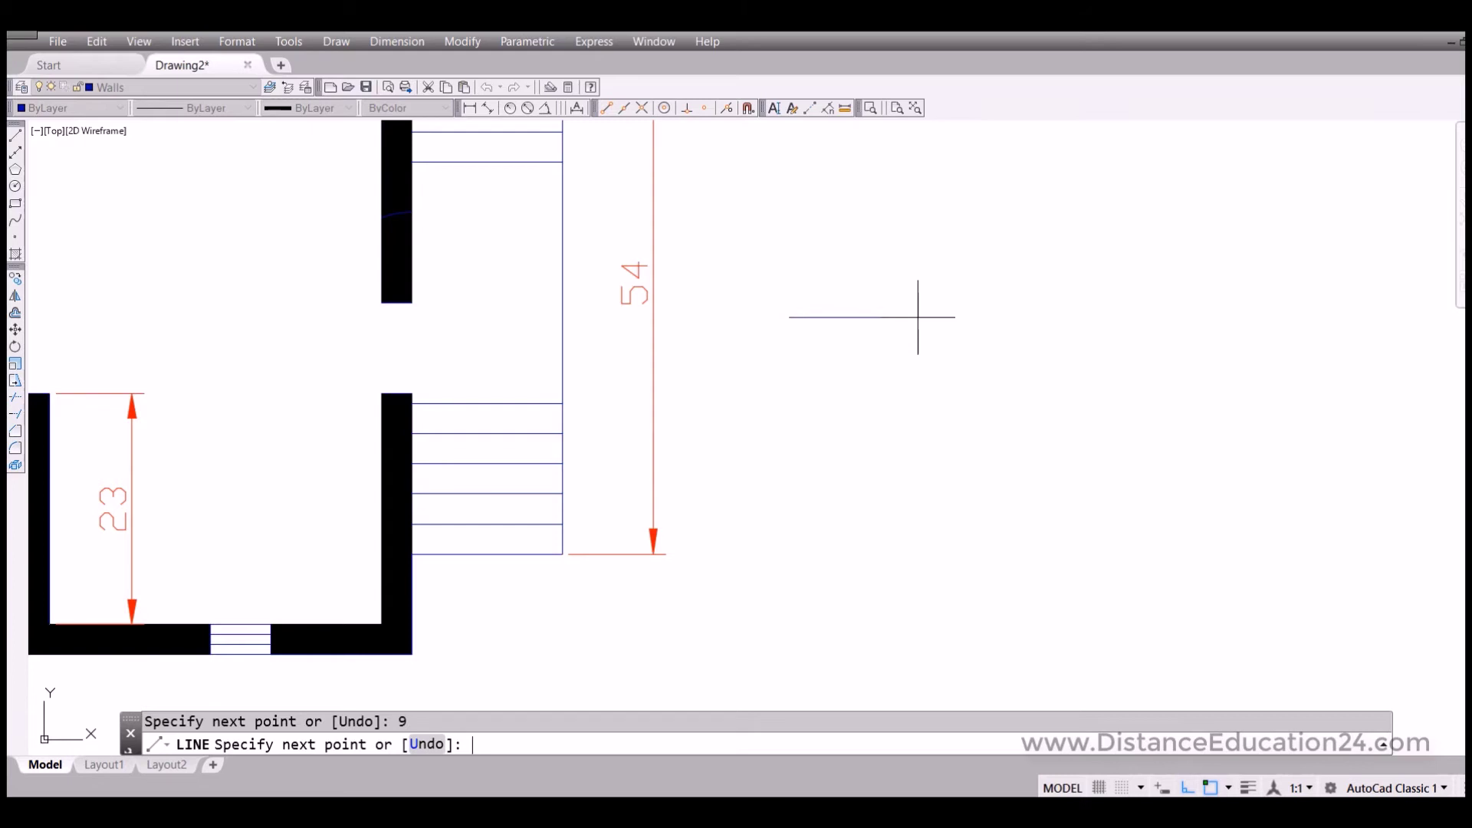
scroll(882, 314, up, 5)
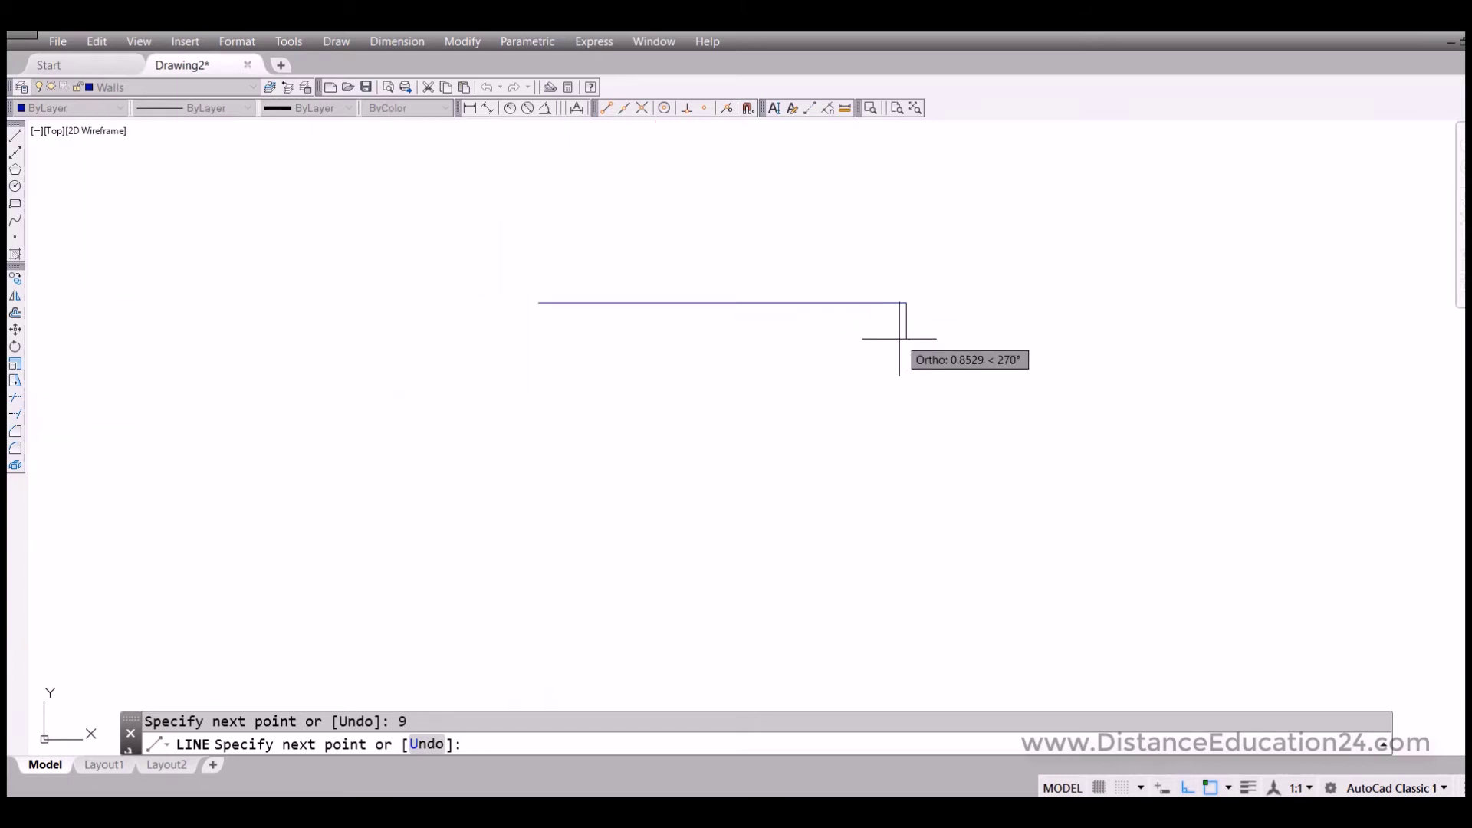
text(0)
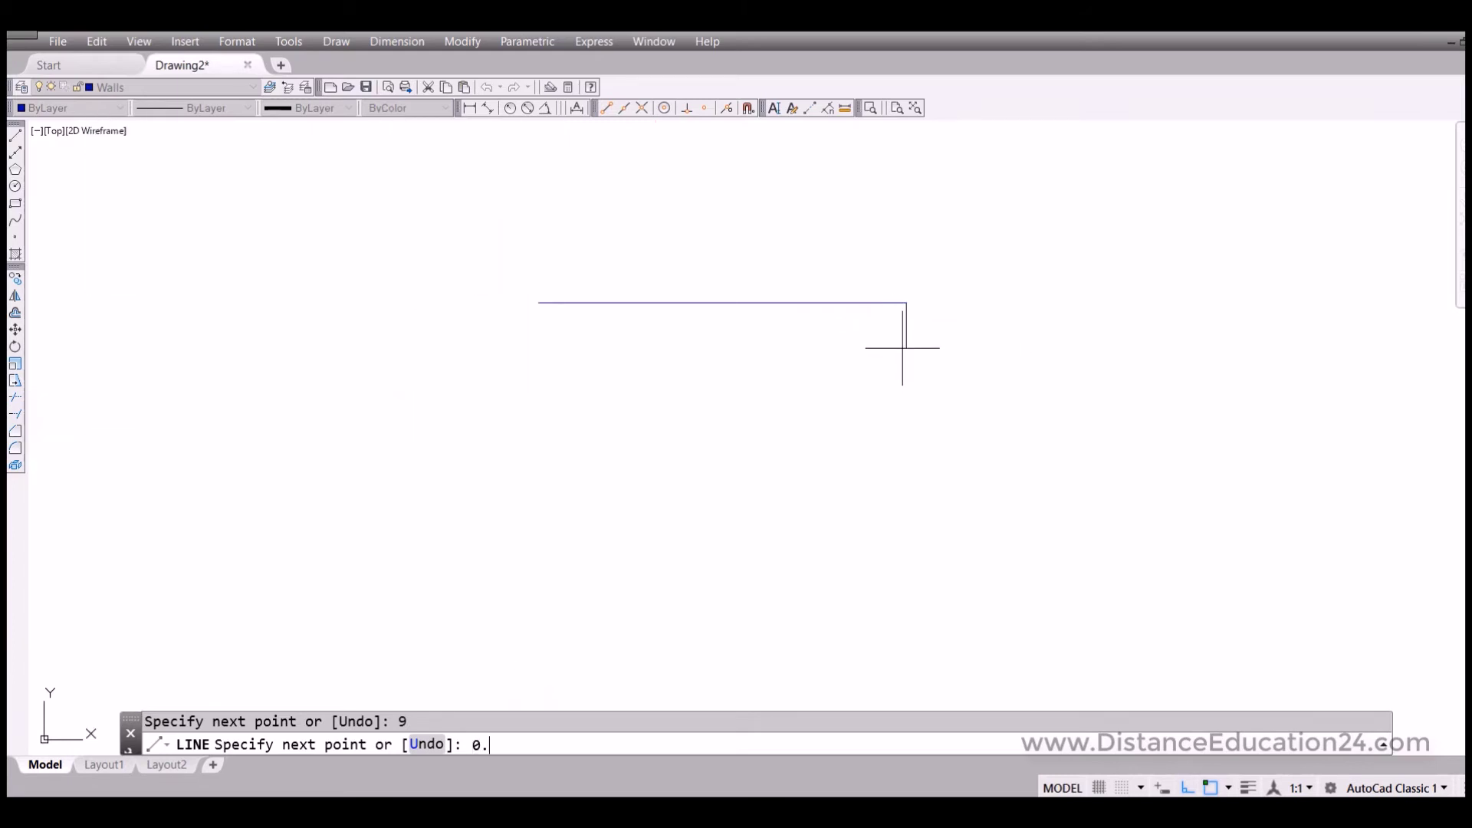
text(.5)
key(Return)
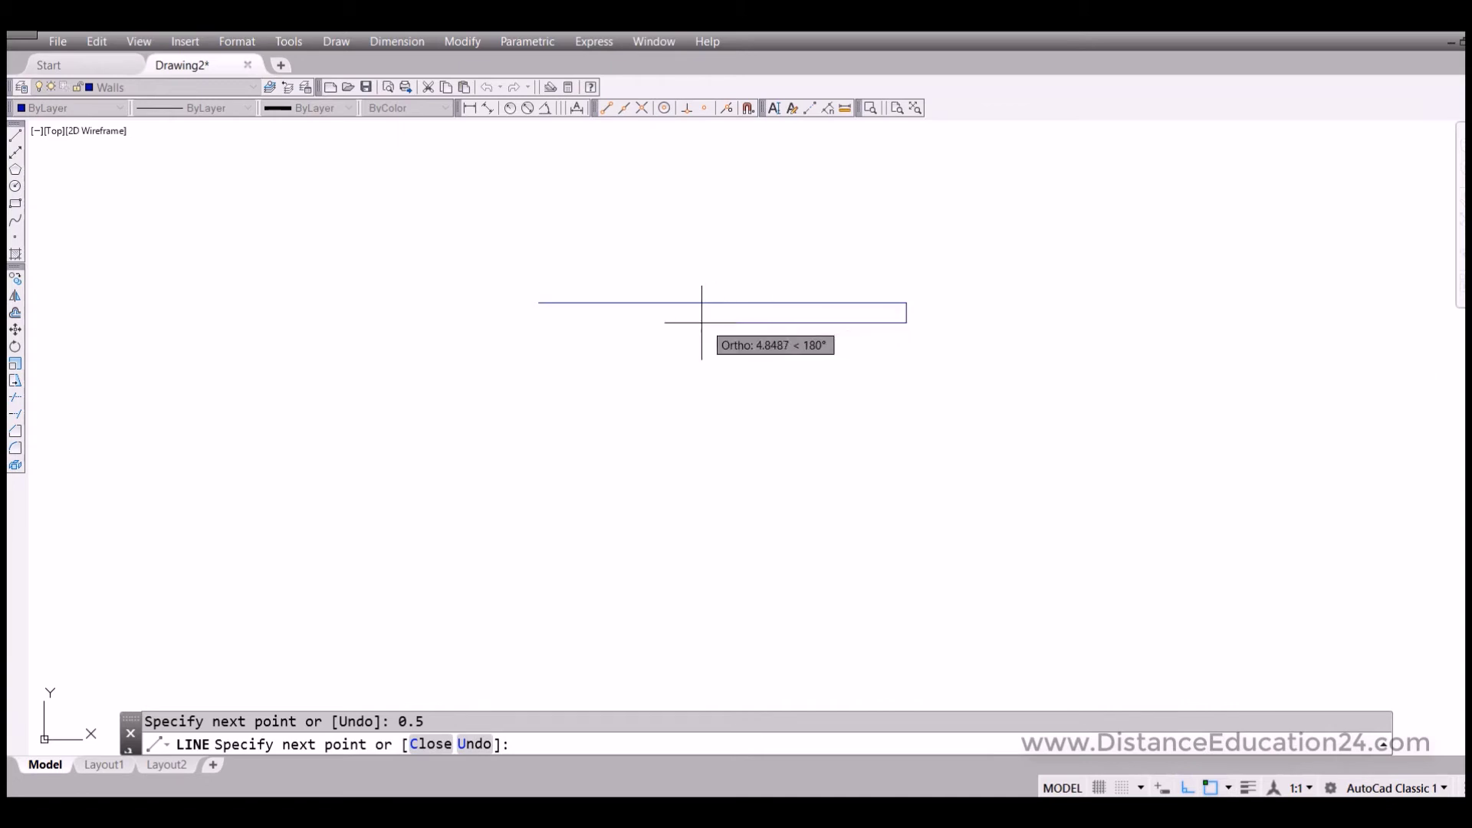
text(9)
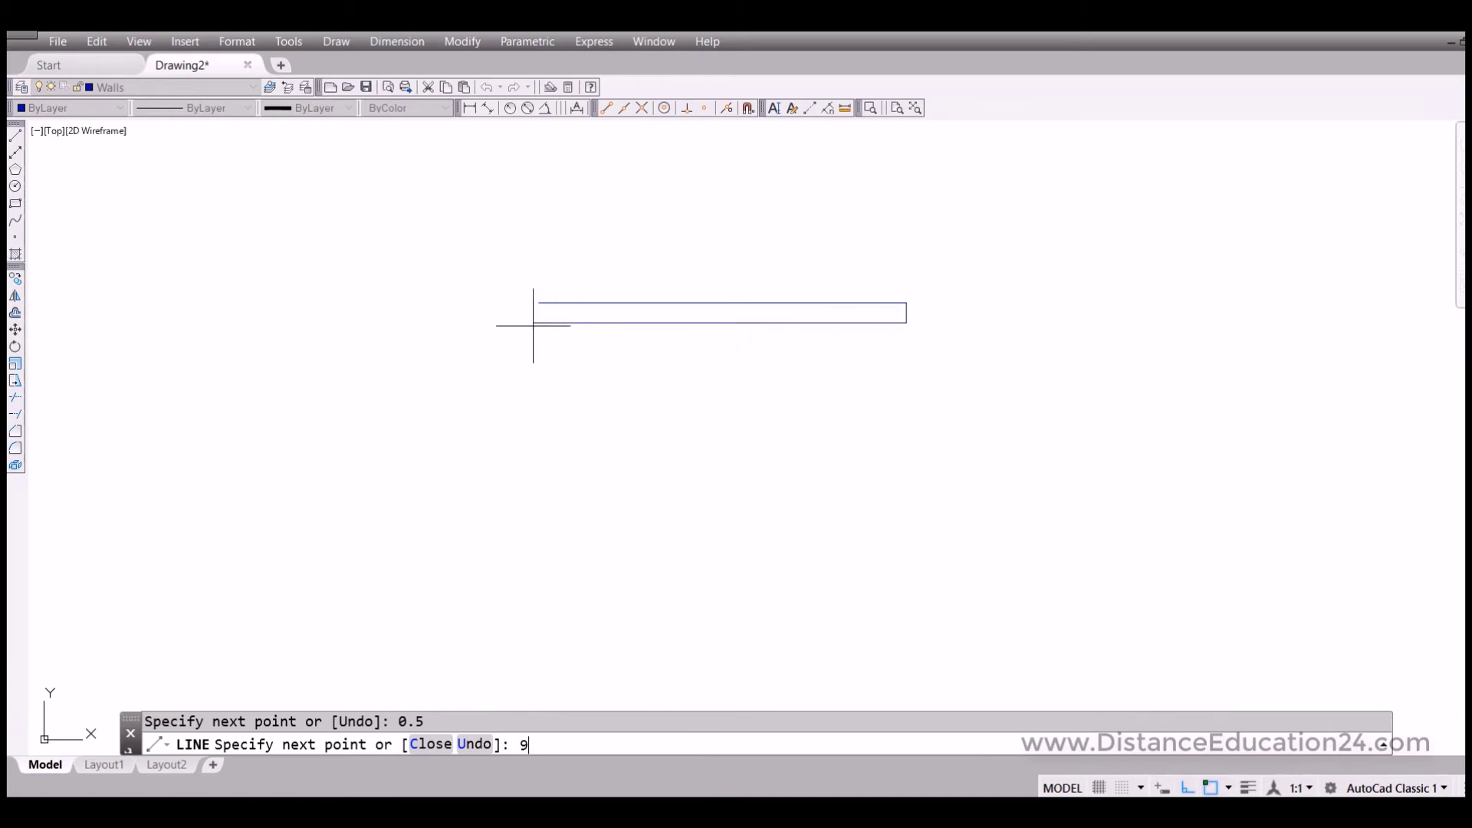
key(Return)
scroll(649, 388, down, 4)
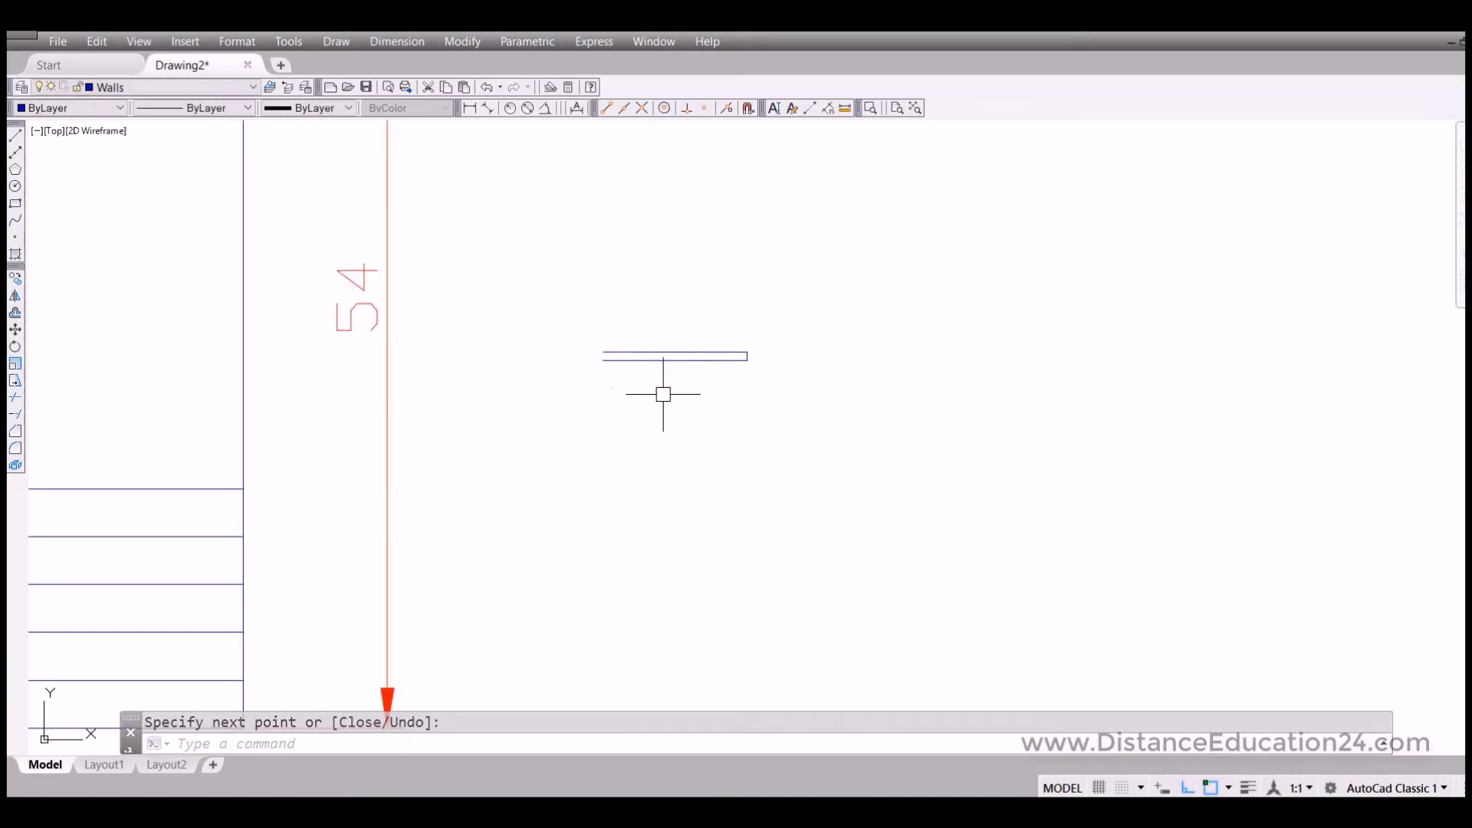
scroll(662, 451, down, 2)
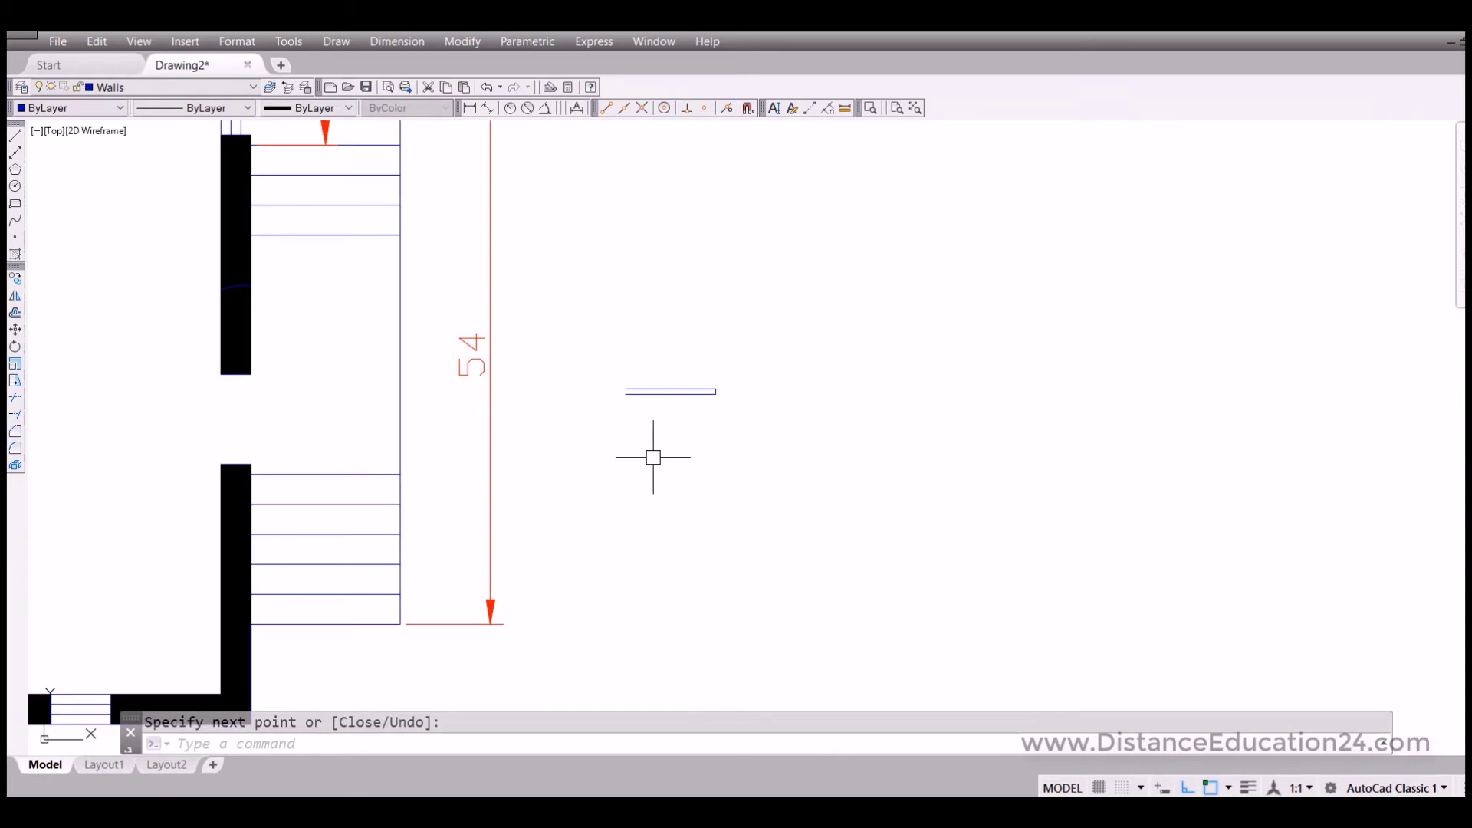
Draw a circle centred on the open end of the door leaf's upper line, with its radius reaching that line's other end.
scroll(654, 457, up, 2)
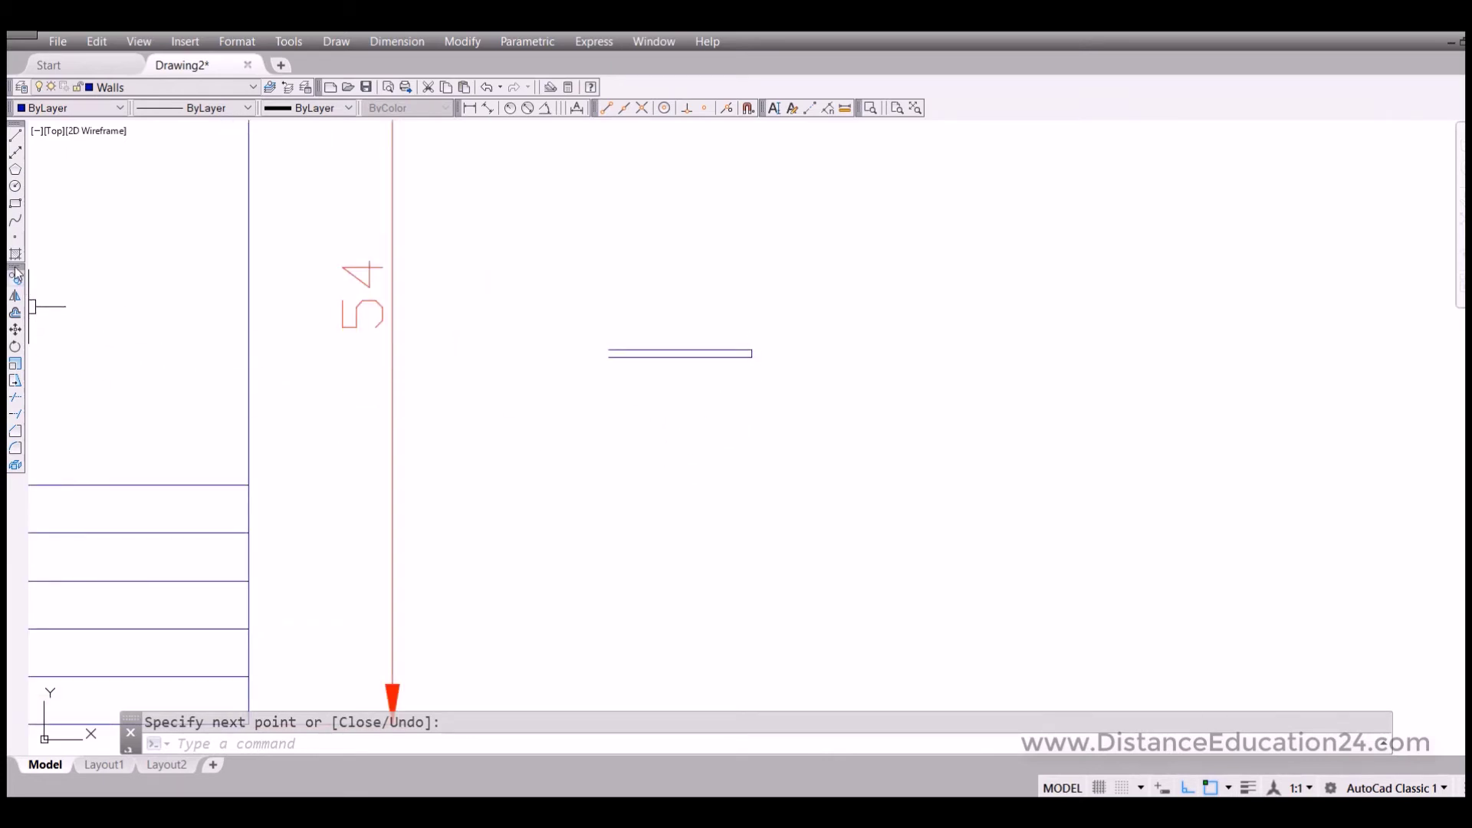
click(15, 188)
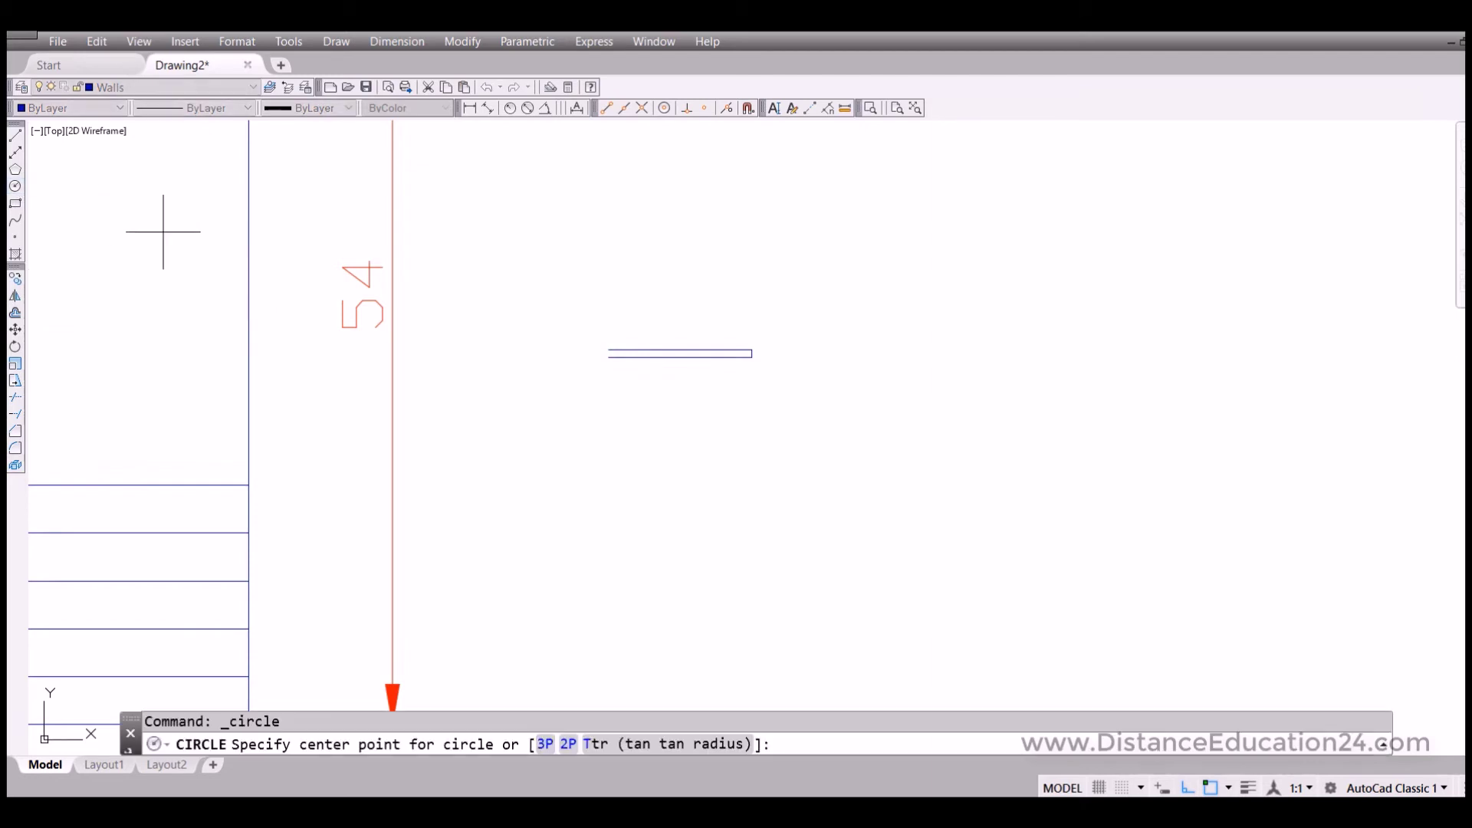
click(608, 348)
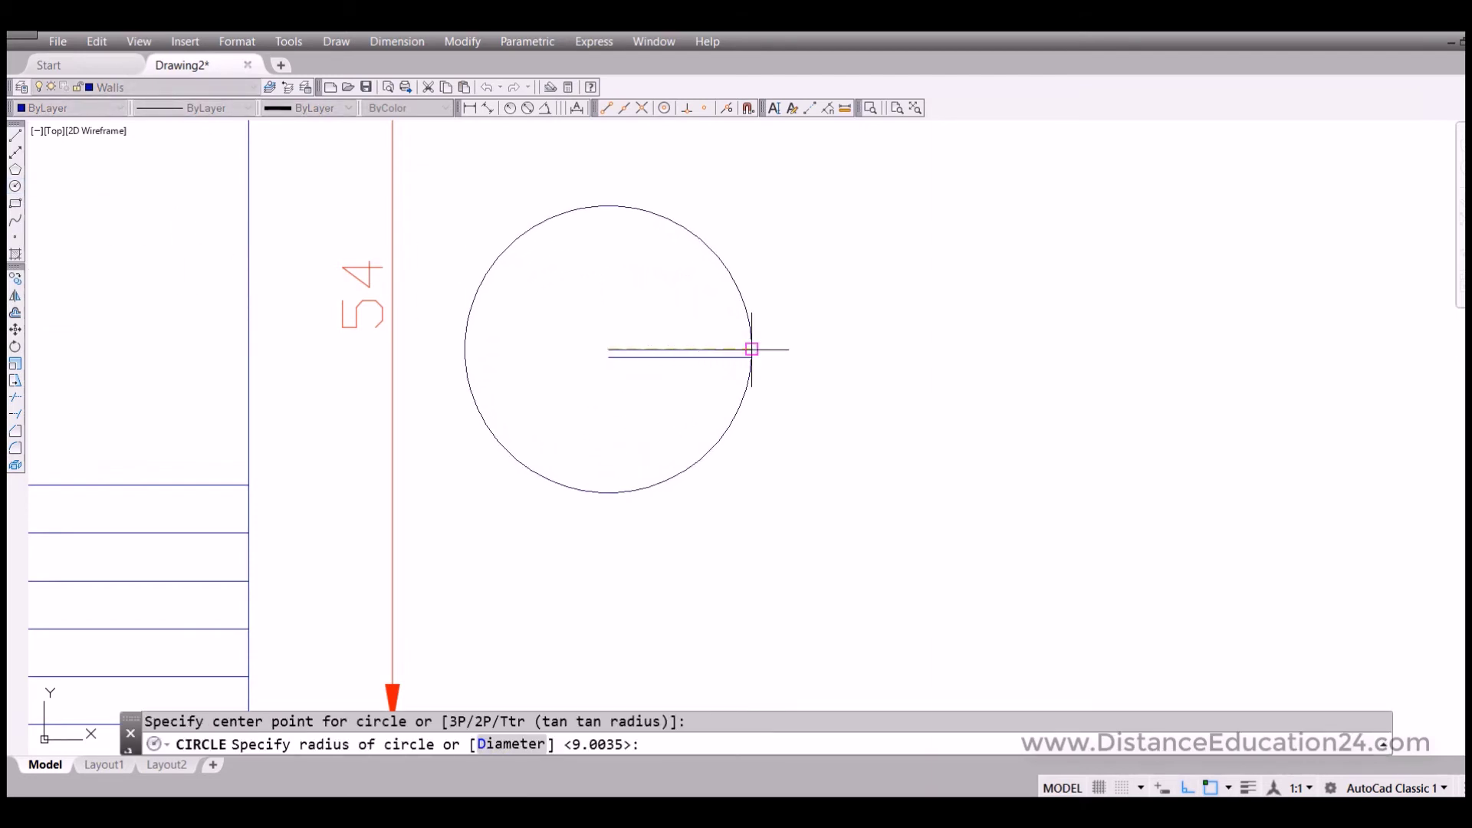
scroll(751, 349, up, 2)
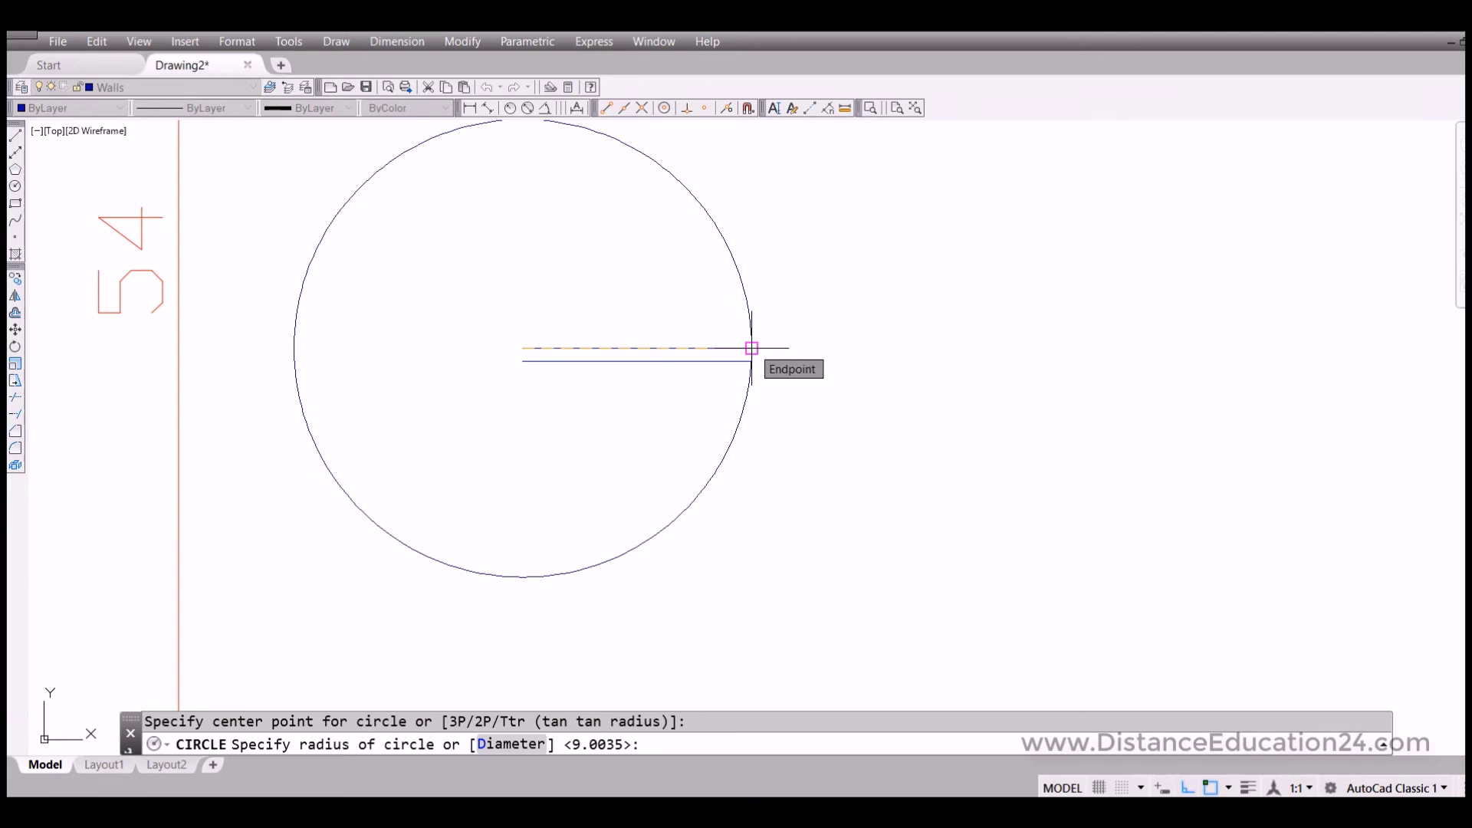
click(751, 348)
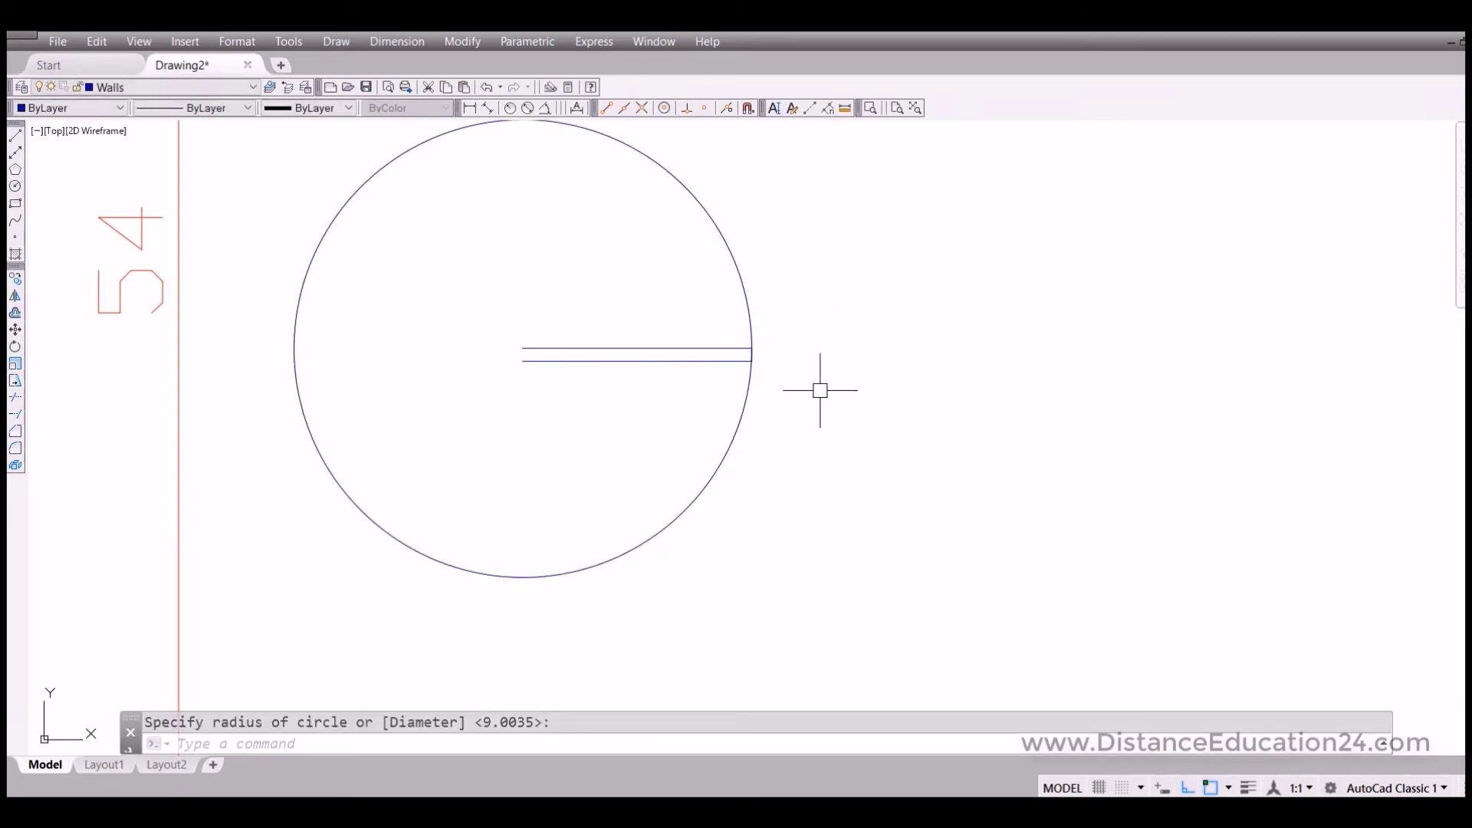
Move the door leaf and circle from the circle's centre to the outer corner of the wall end above the door opening.
scroll(913, 377, down, 4)
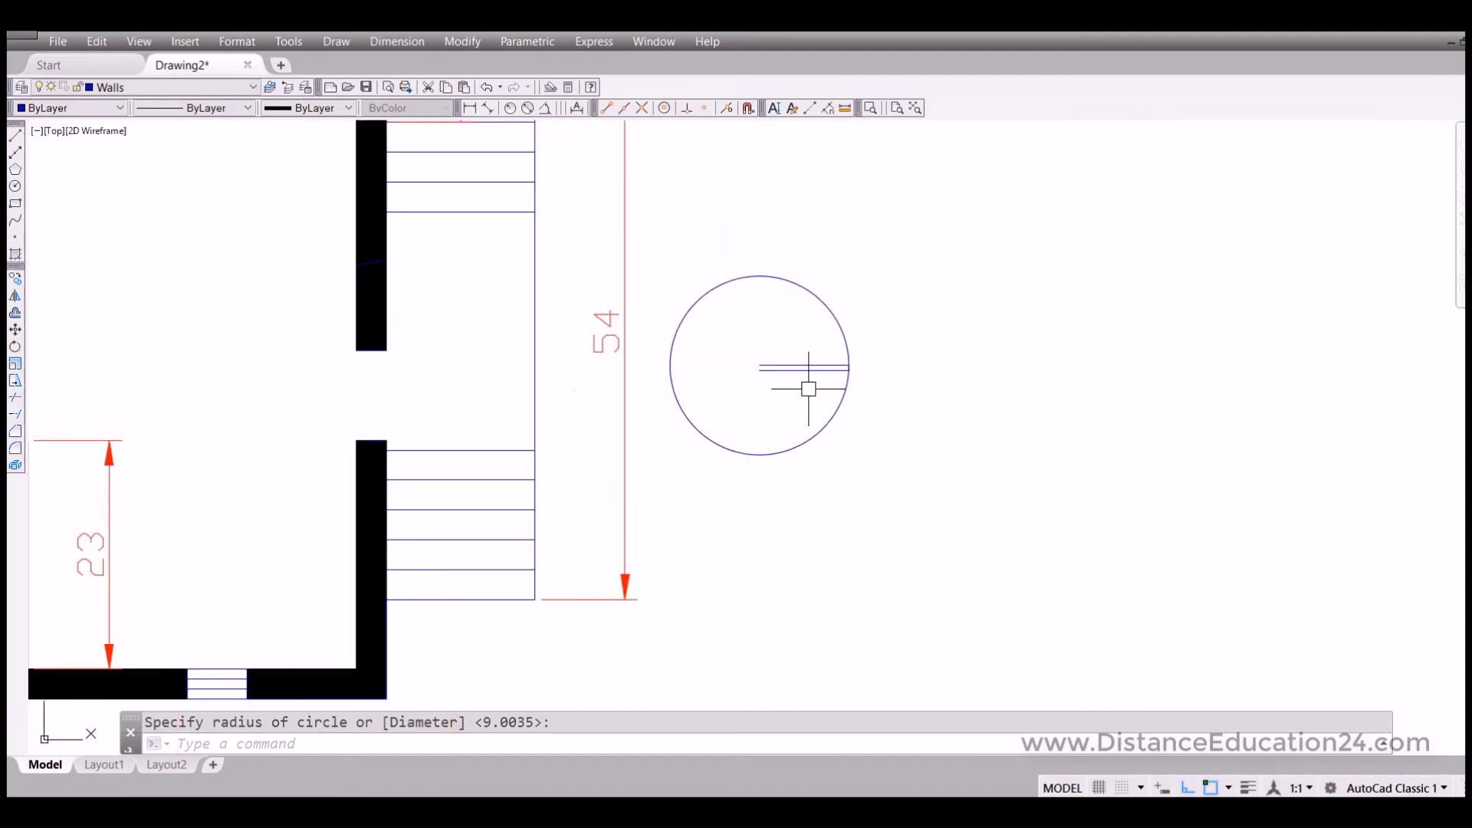
click(945, 260)
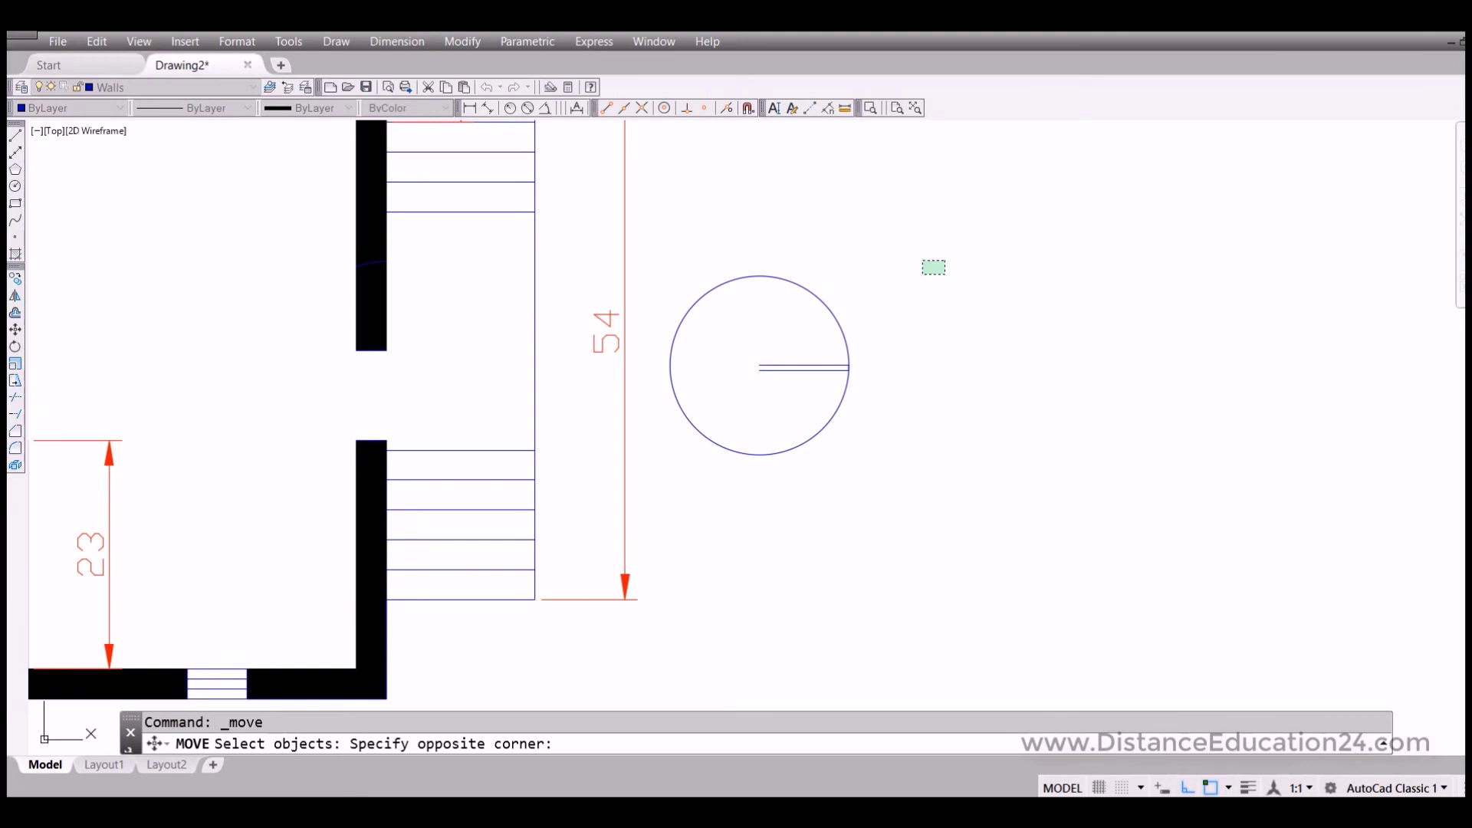
click(670, 501)
key(Return)
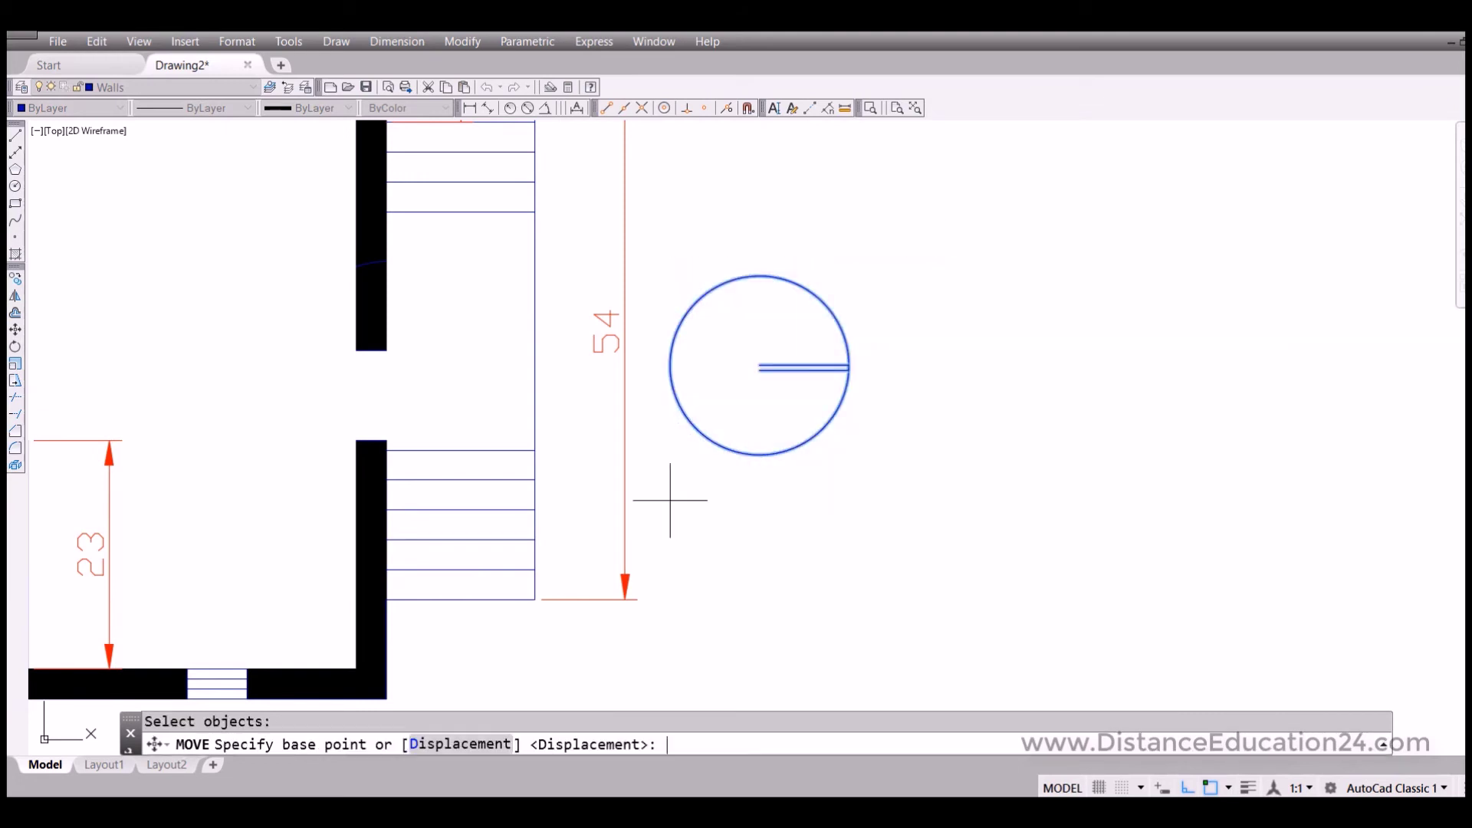
scroll(742, 372, up, 5)
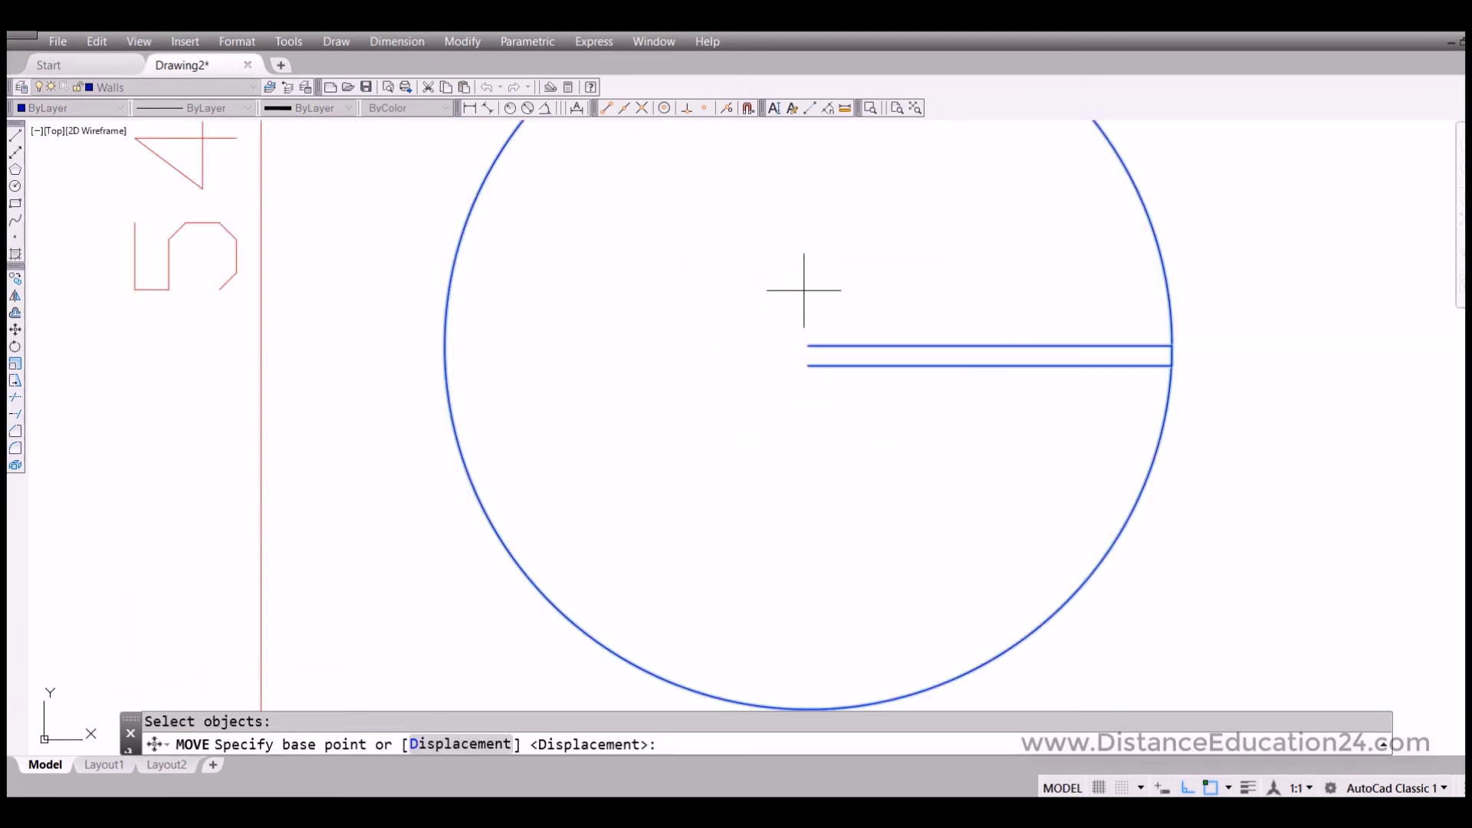
click(807, 345)
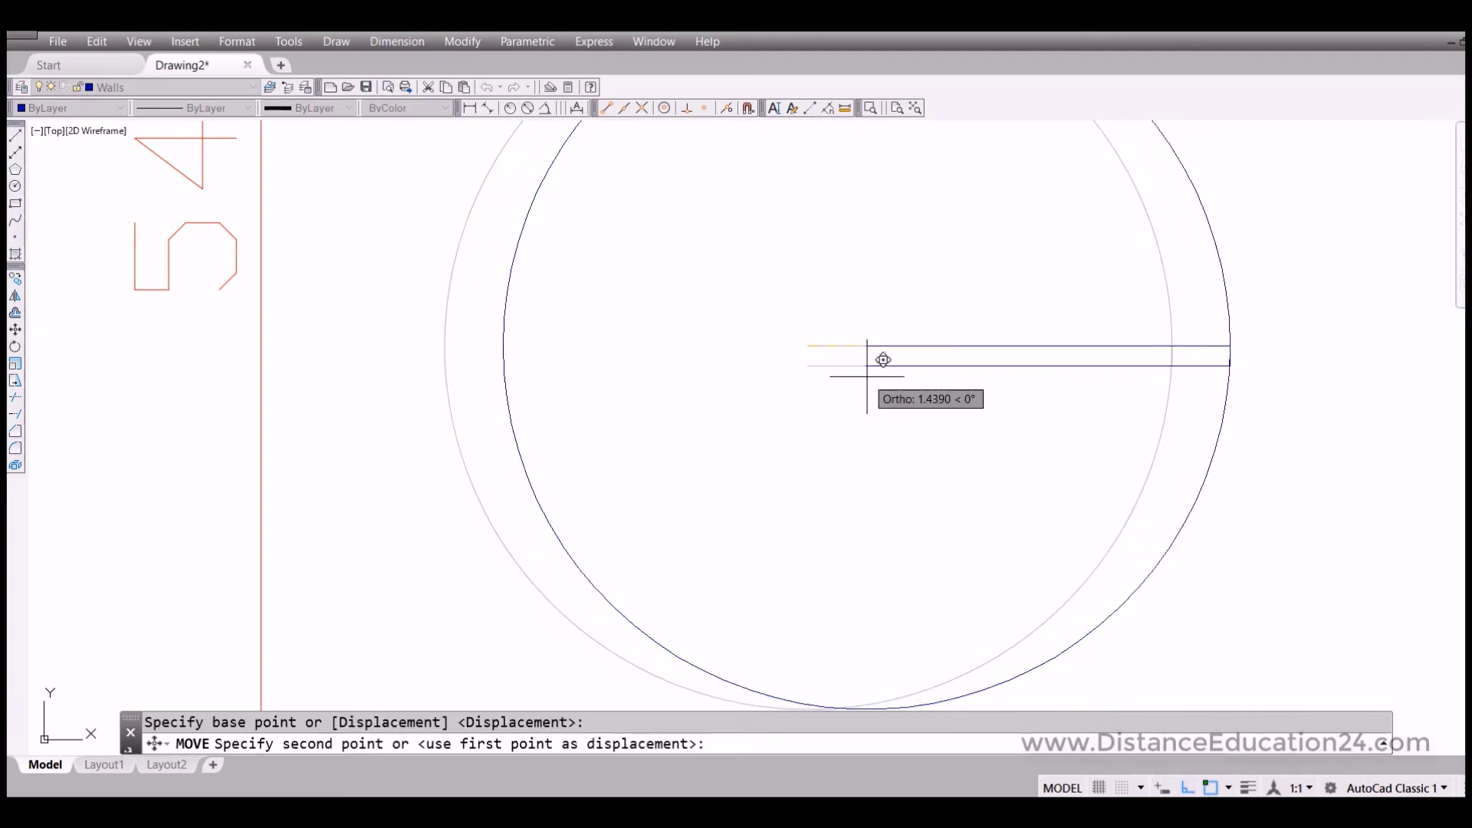
scroll(858, 383, down, 5)
scroll(526, 351, up, 5)
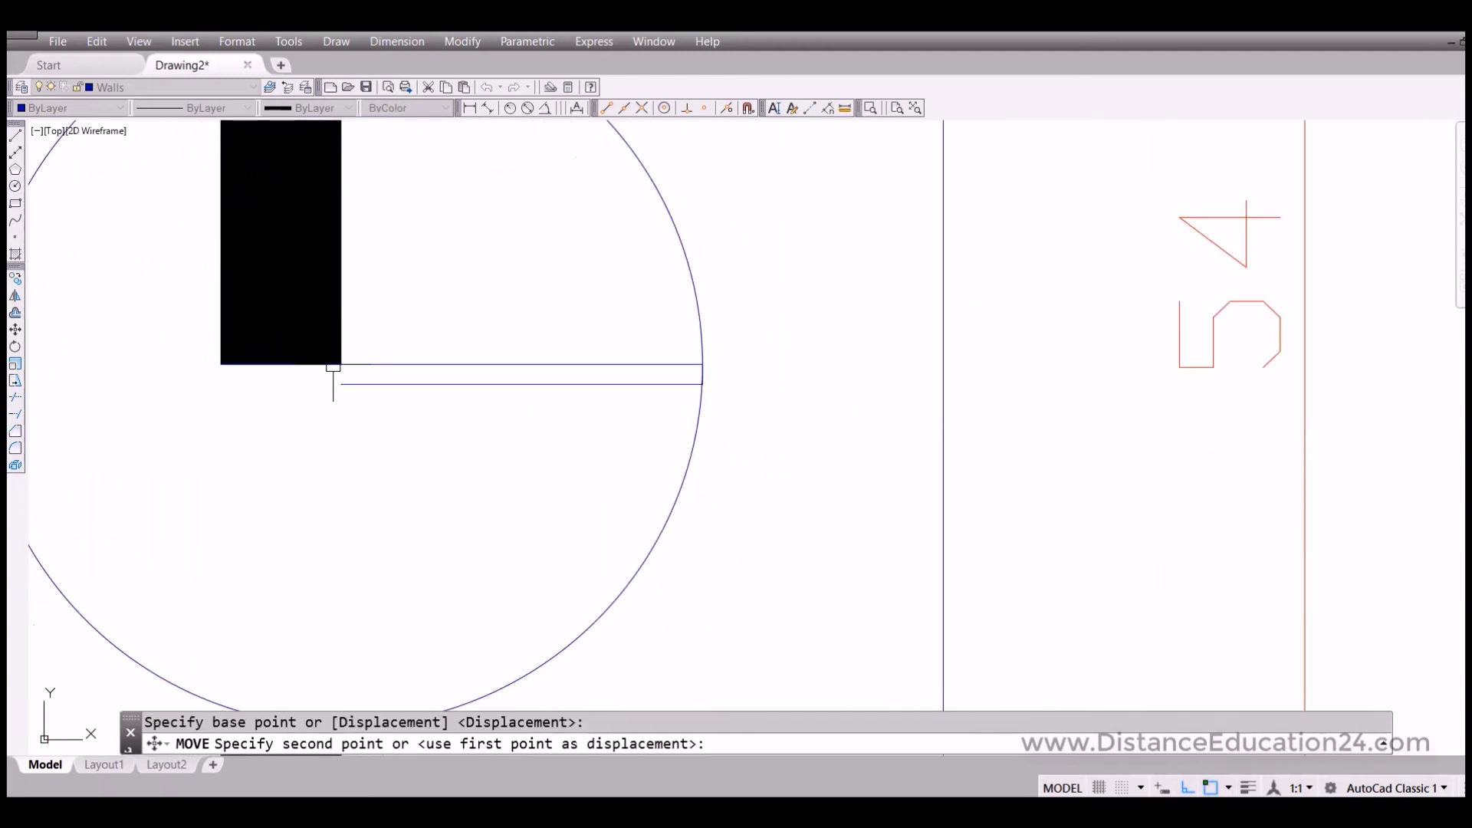
click(341, 364)
scroll(764, 431, down, 4)
scroll(630, 549, up, 2)
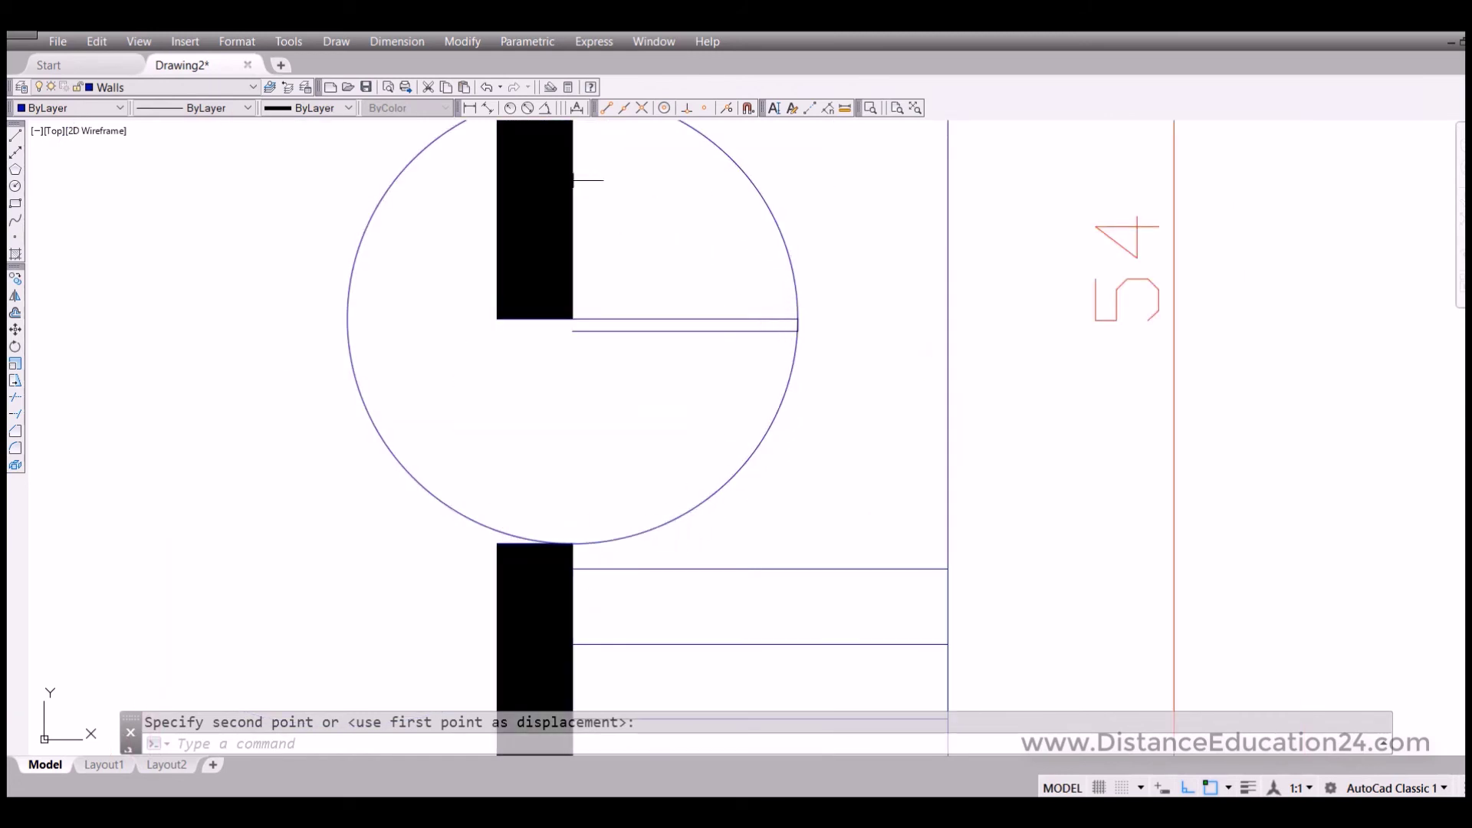
Trim the circle against the walls and door leaf, leaving the quarter arc from the leaf's tip to the lower wall end.
scroll(470, 562, down, 2)
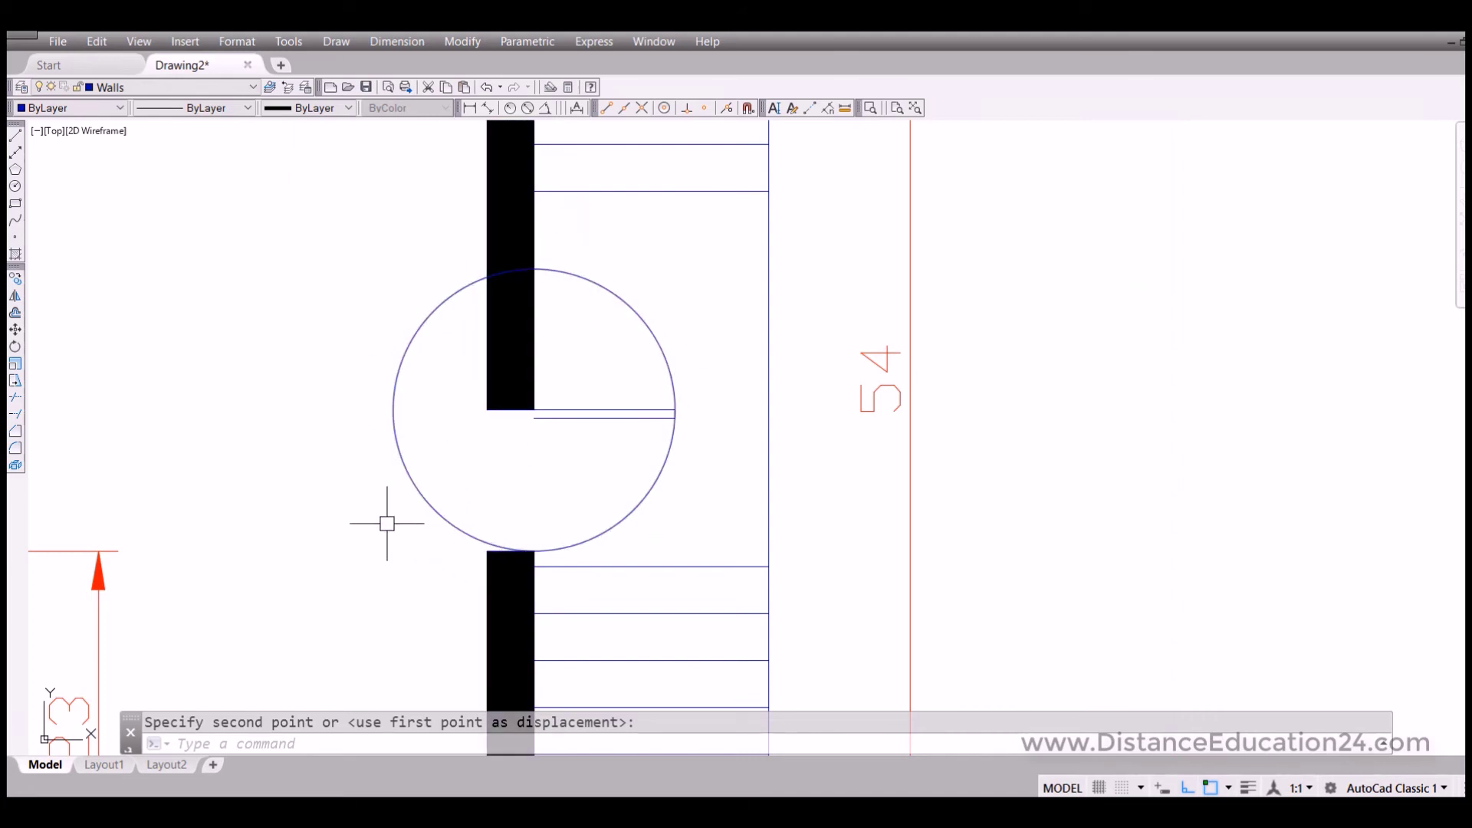
click(15, 398)
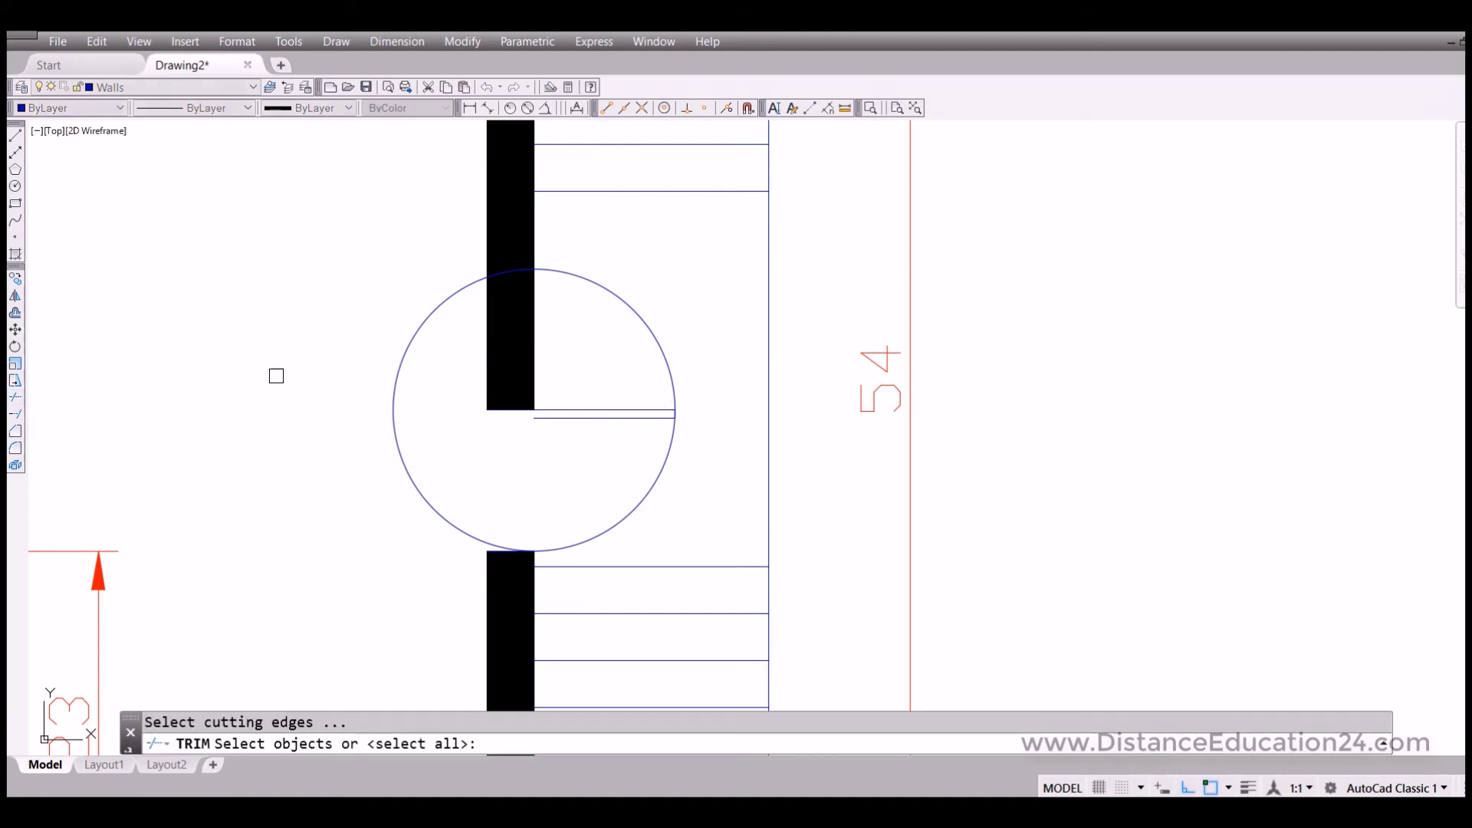
click(726, 228)
click(363, 583)
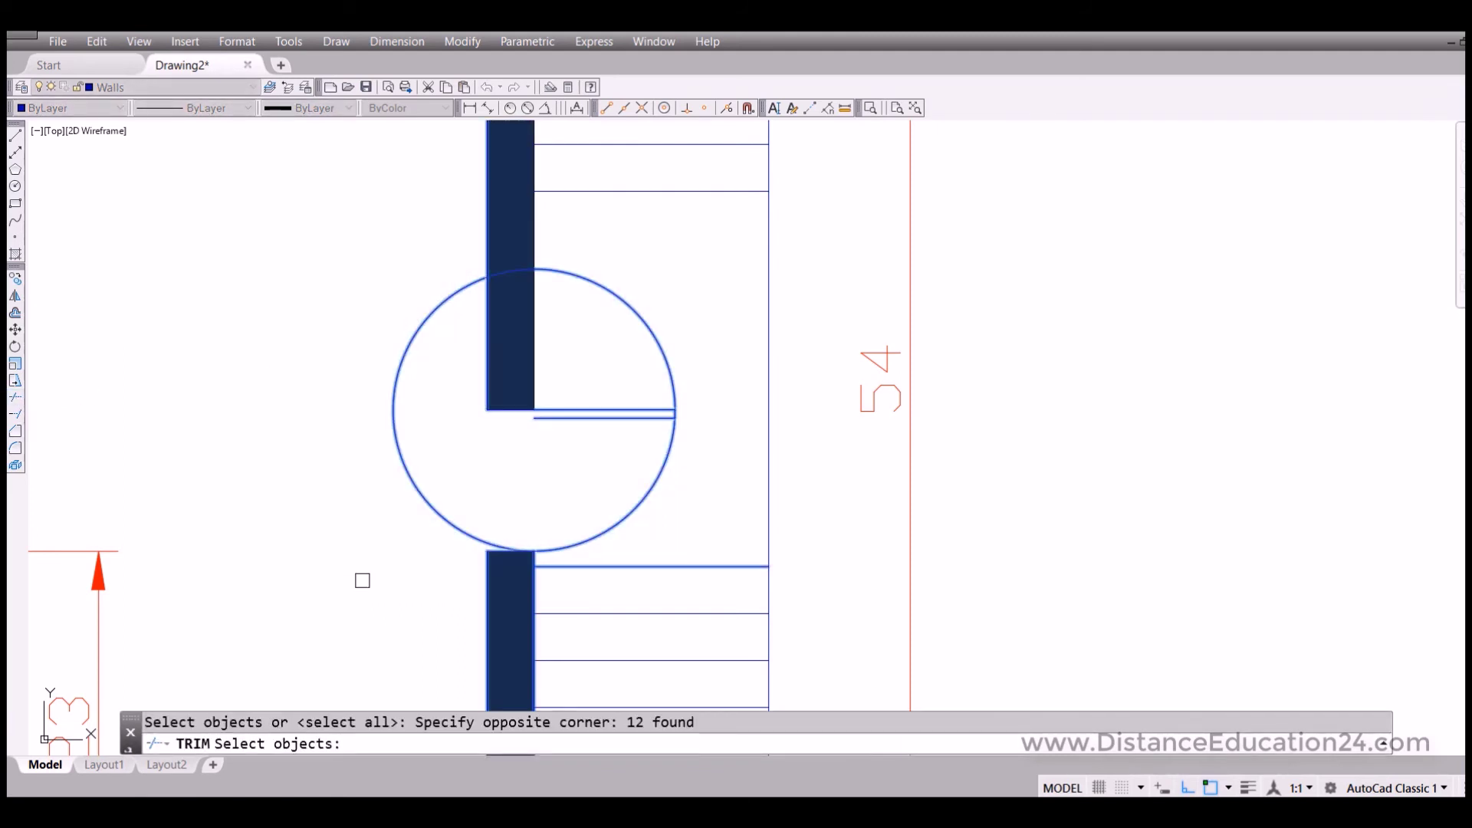
key(Return)
click(598, 286)
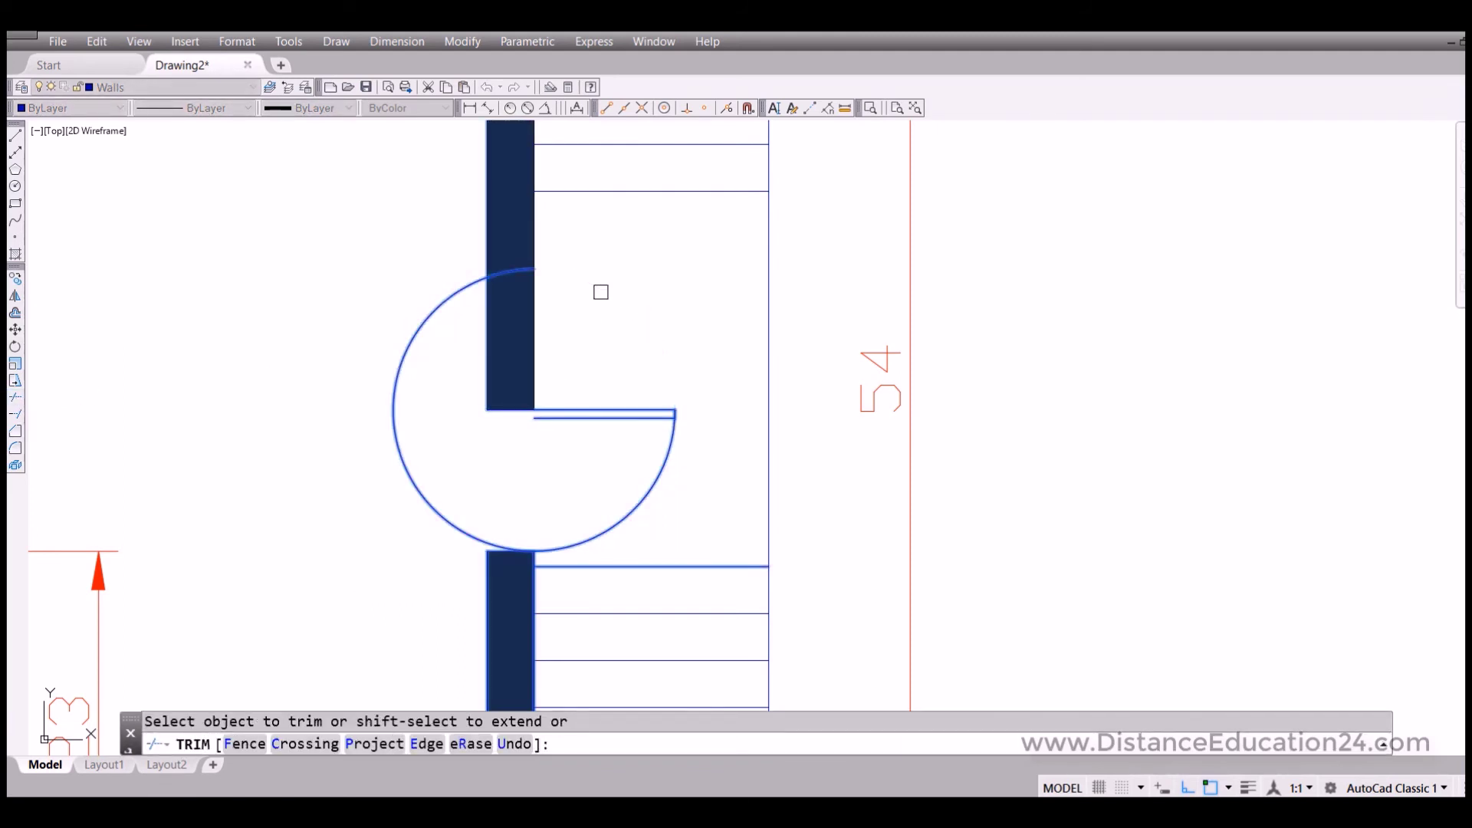
click(469, 528)
key(Return)
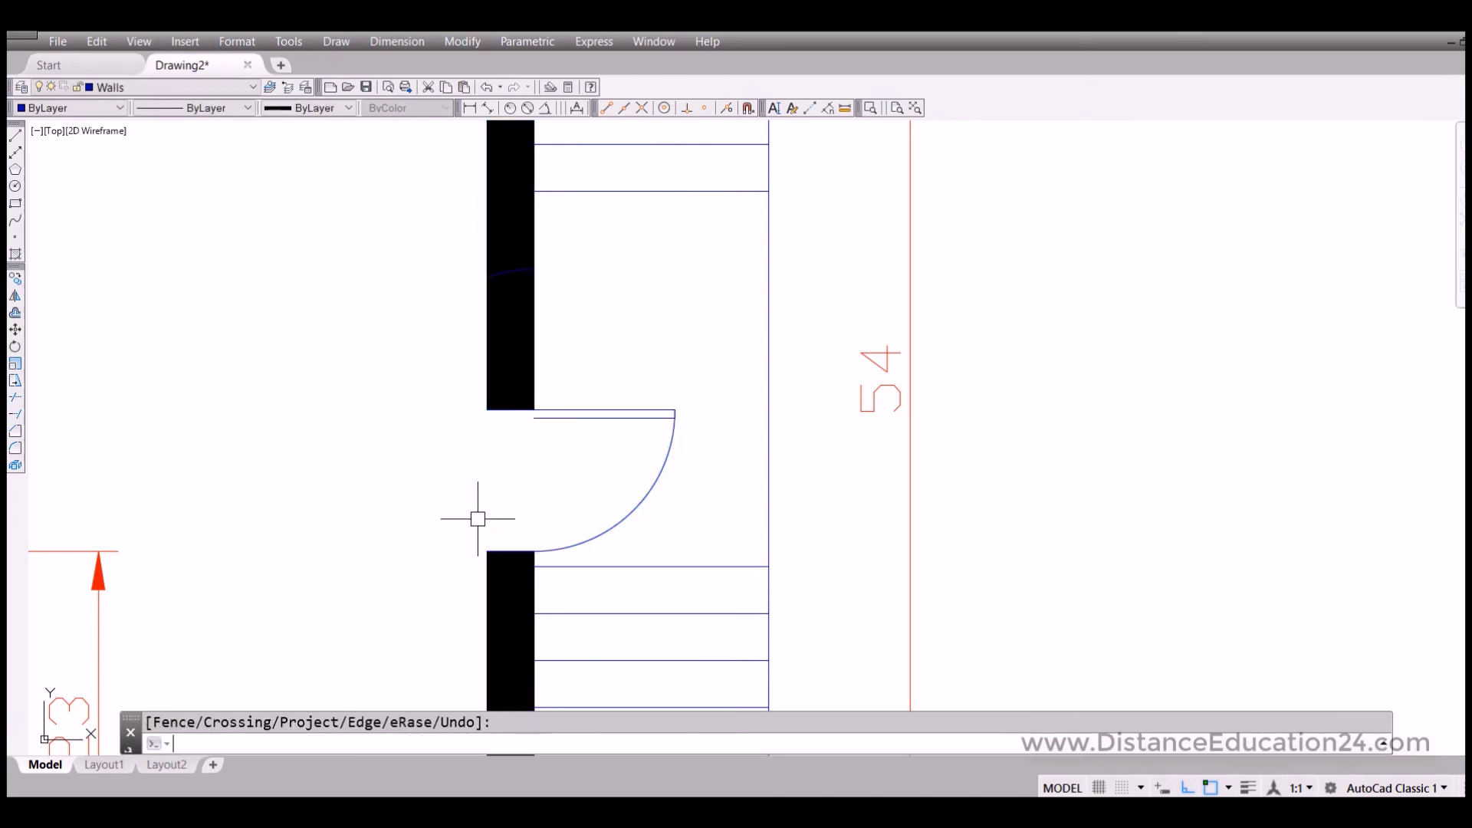
Delete the leftover arc fragment inside the hatched wall above the door opening.
scroll(498, 264, up, 4)
click(500, 296)
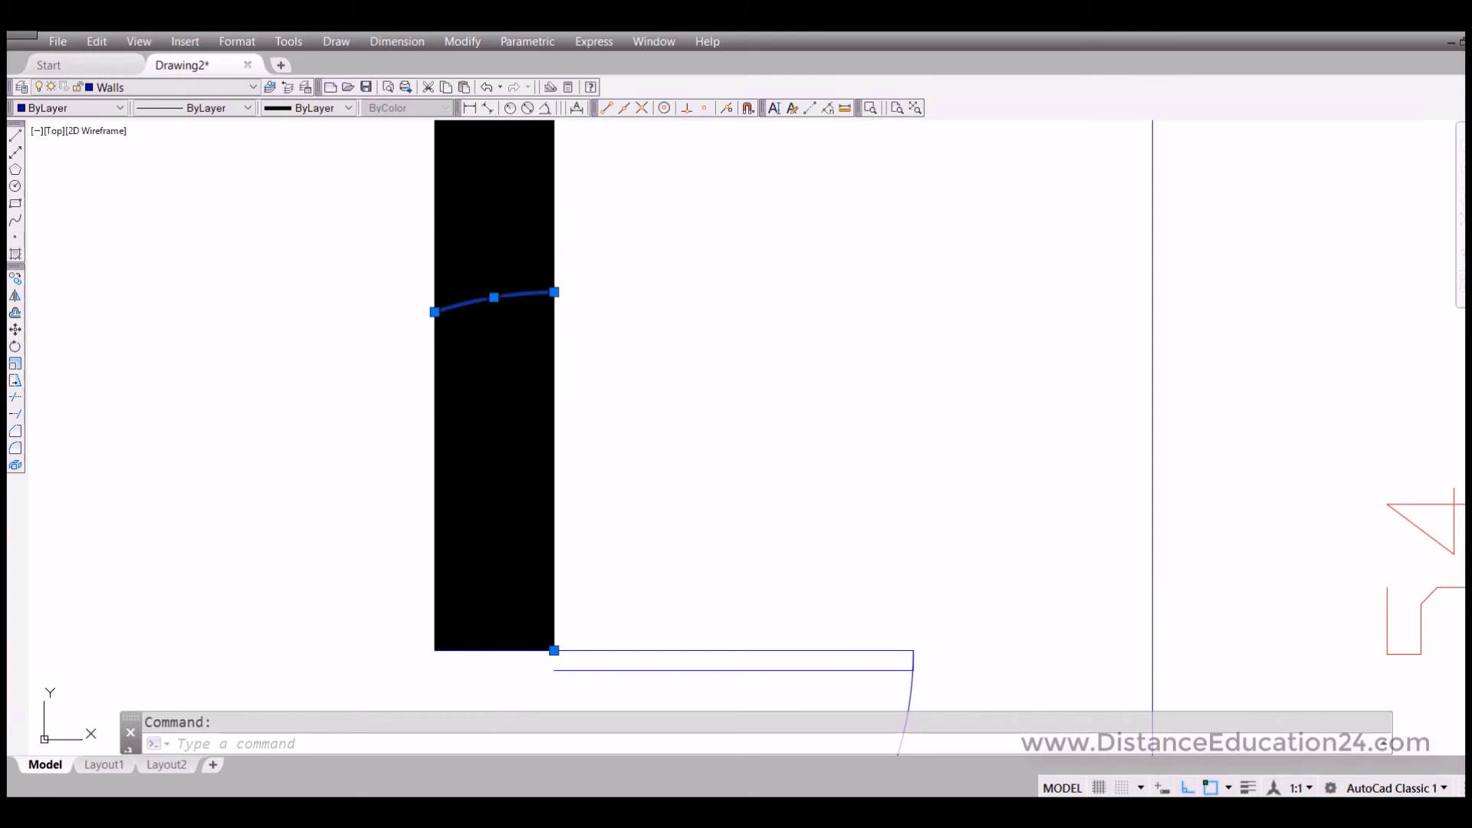
key(Delete)
Close the door leaf's open end with a short line at the wall corner.
click(15, 136)
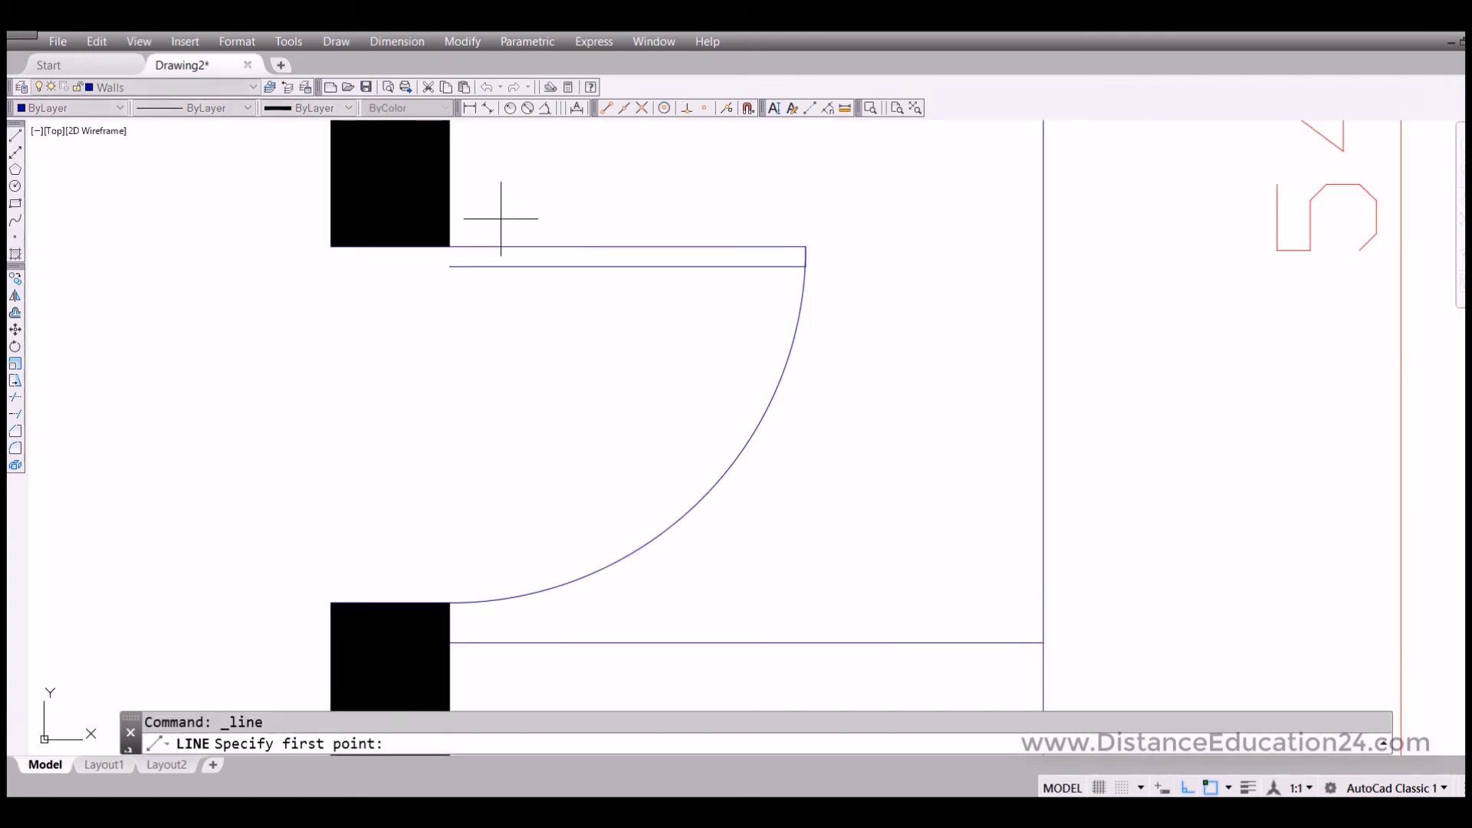
scroll(483, 221, up, 2)
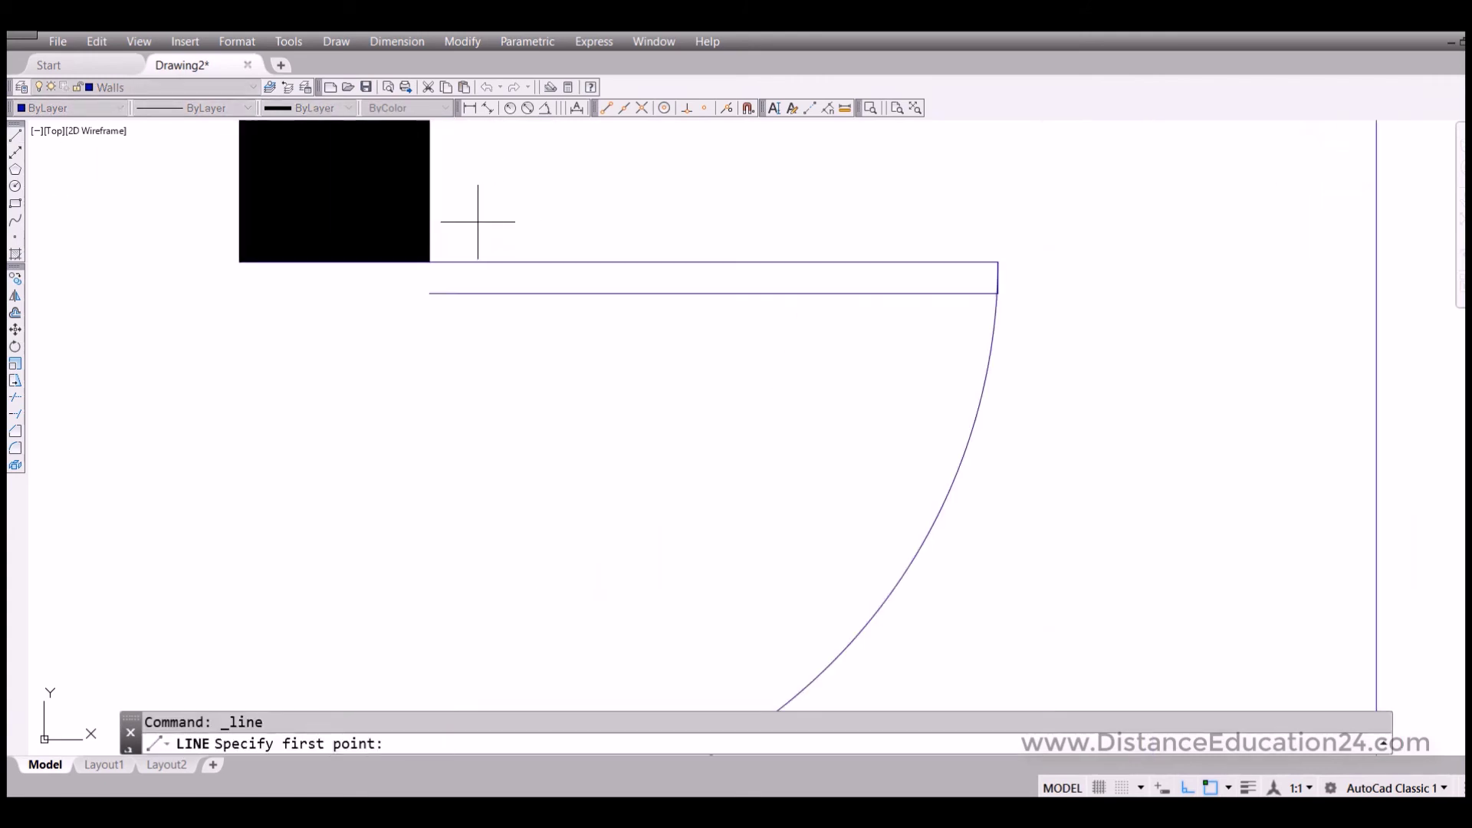
click(429, 262)
click(429, 294)
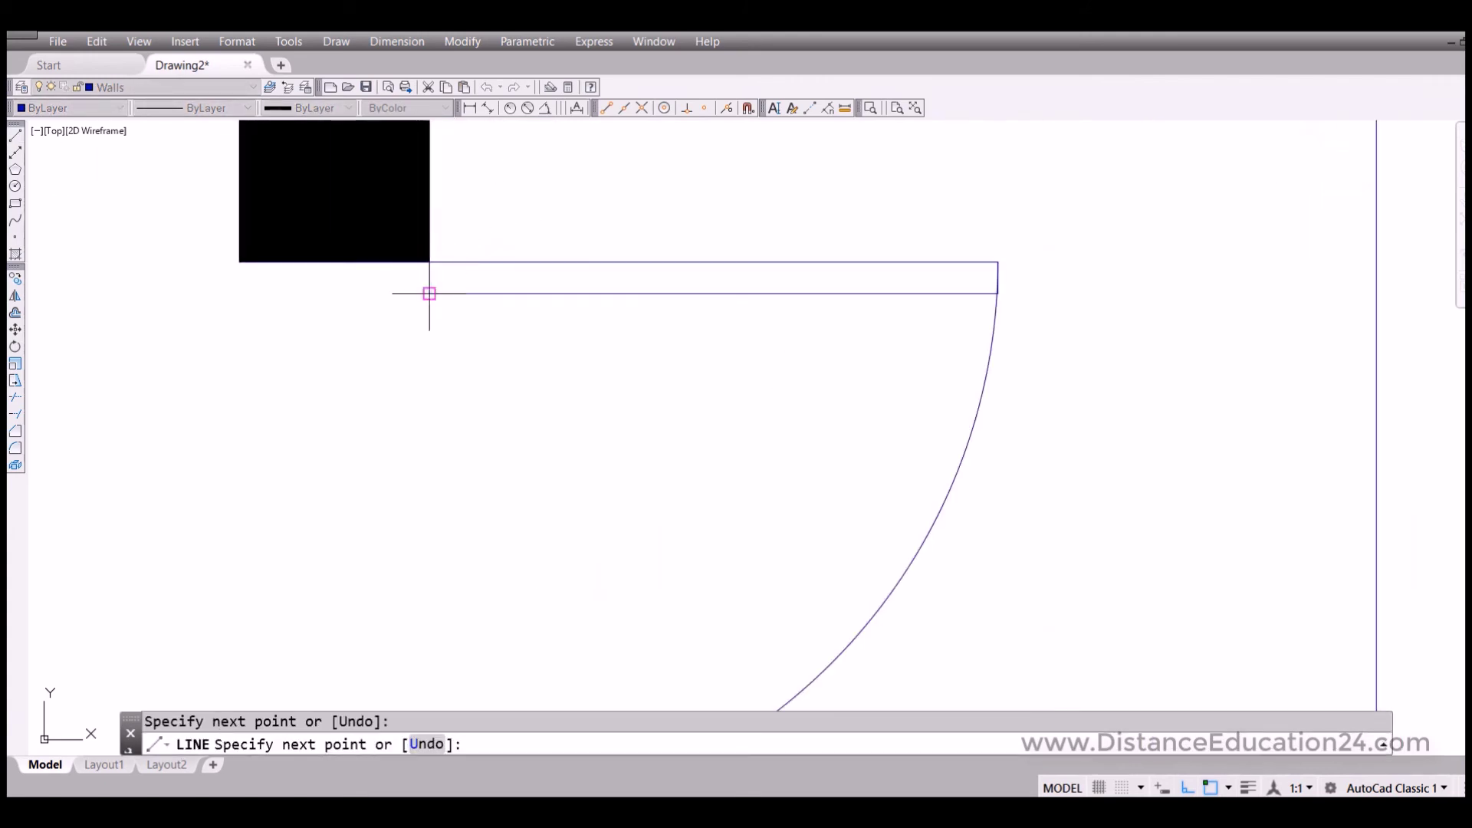
key(Return)
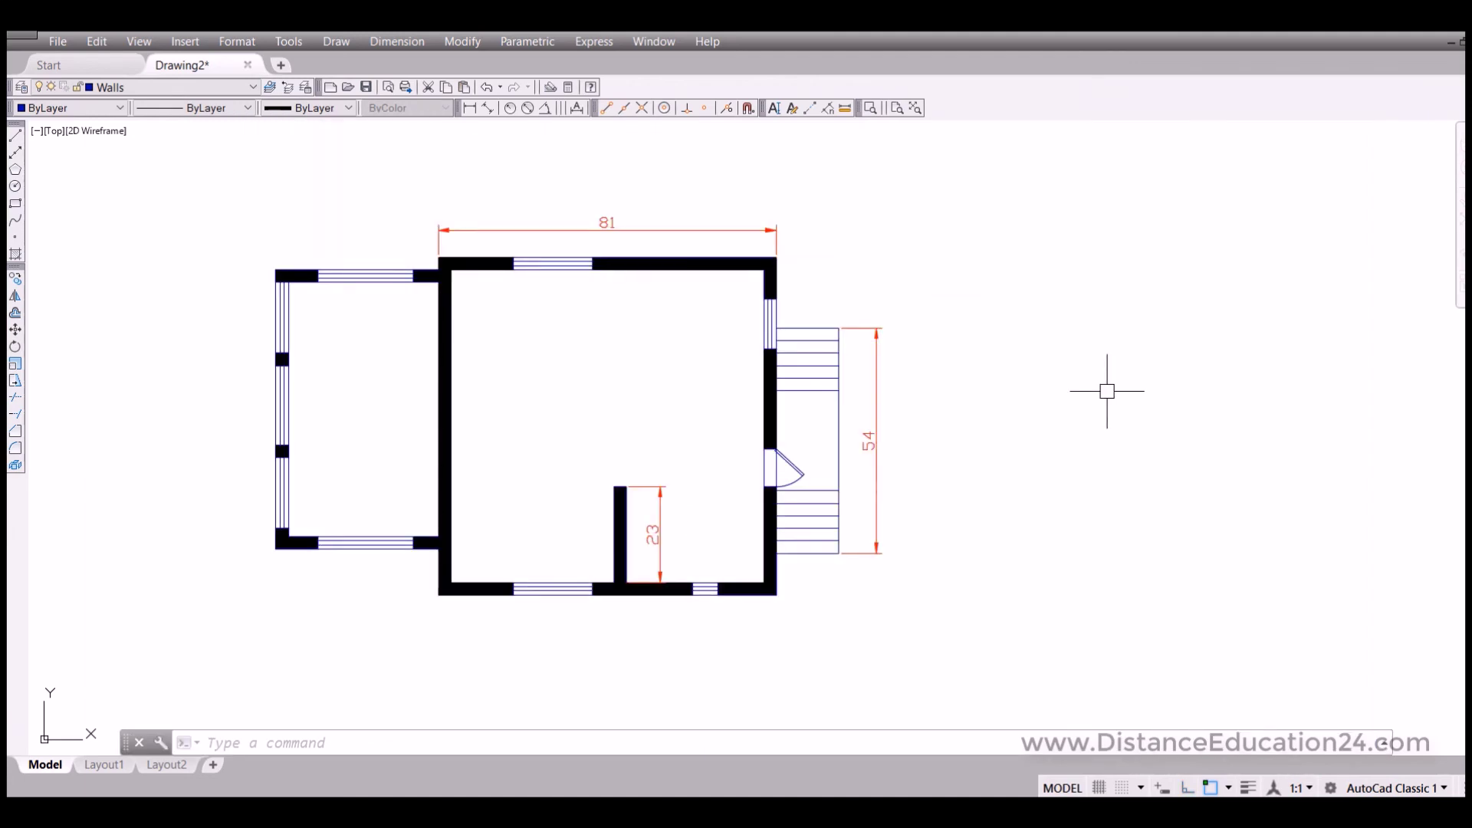
Make the Dimensions layer current and add a vertical dimension for the left wing's full outer height, placed outside its left wall.
click(222, 88)
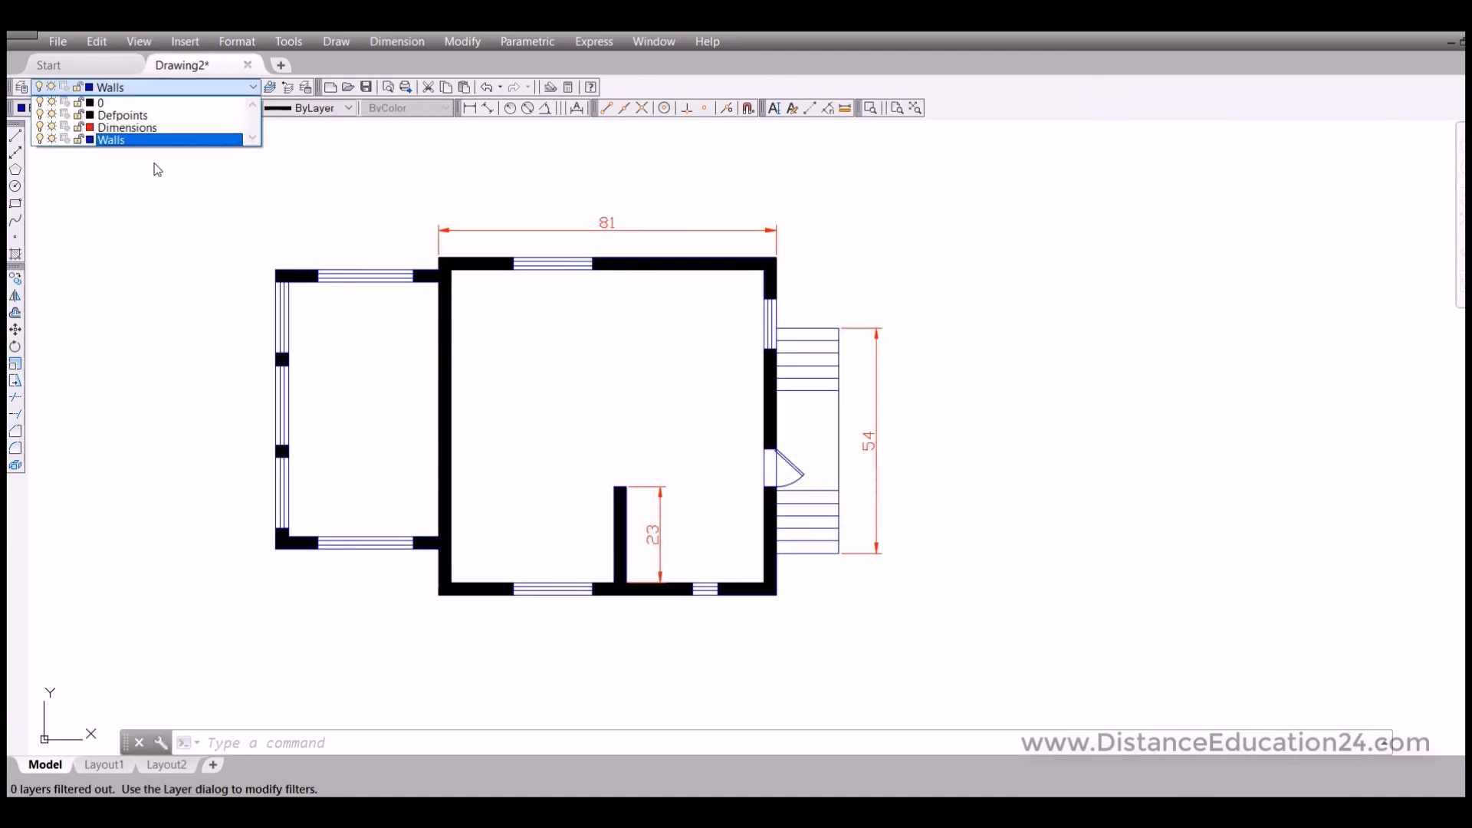
click(127, 127)
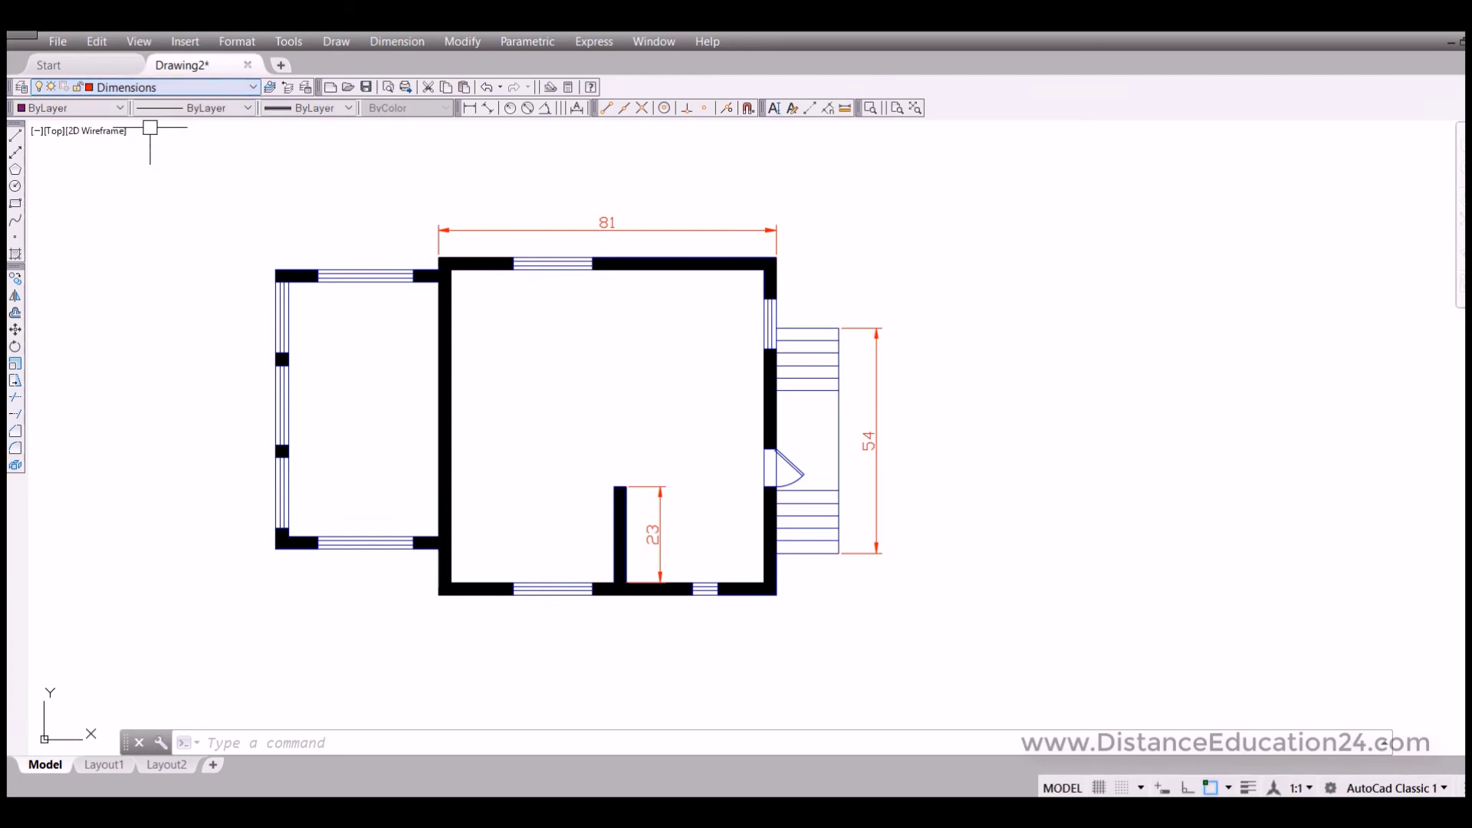
click(470, 108)
click(274, 269)
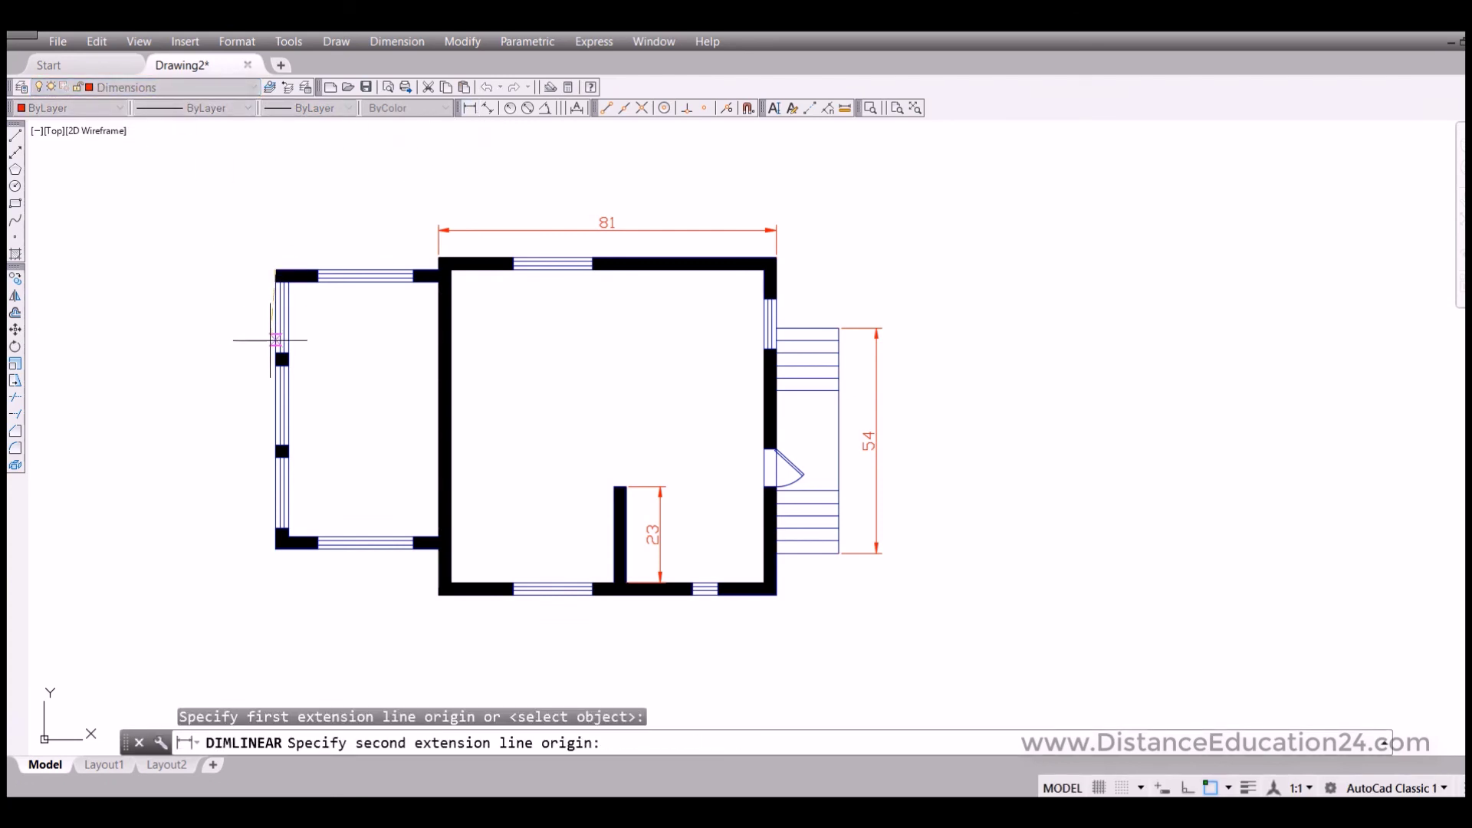
click(275, 547)
click(230, 406)
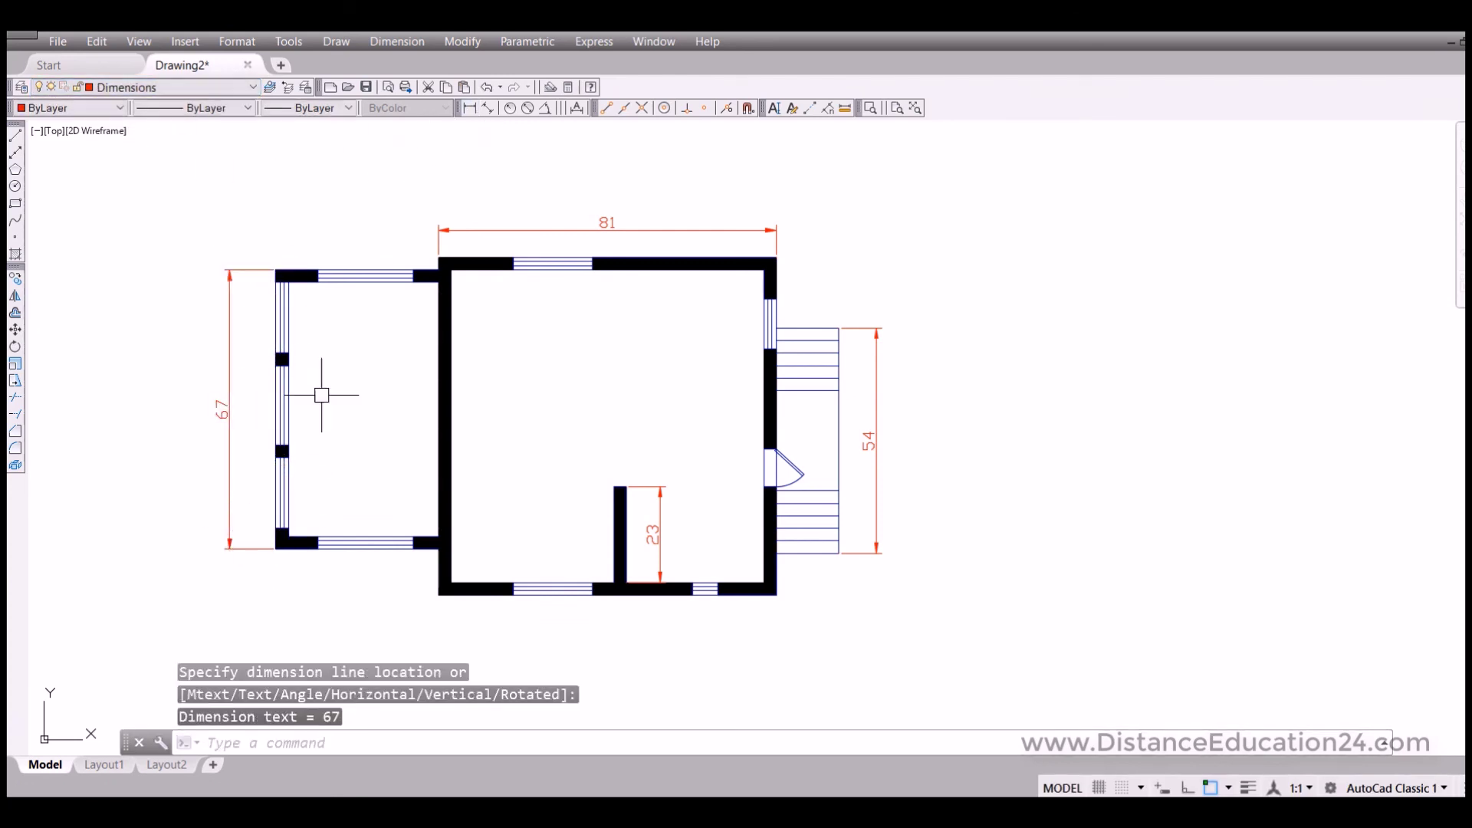
Dimension the short wall segment at the left wing's upper-left corner and the adjacent window's width, aligned above the top wall.
click(470, 108)
click(316, 274)
click(316, 269)
click(316, 241)
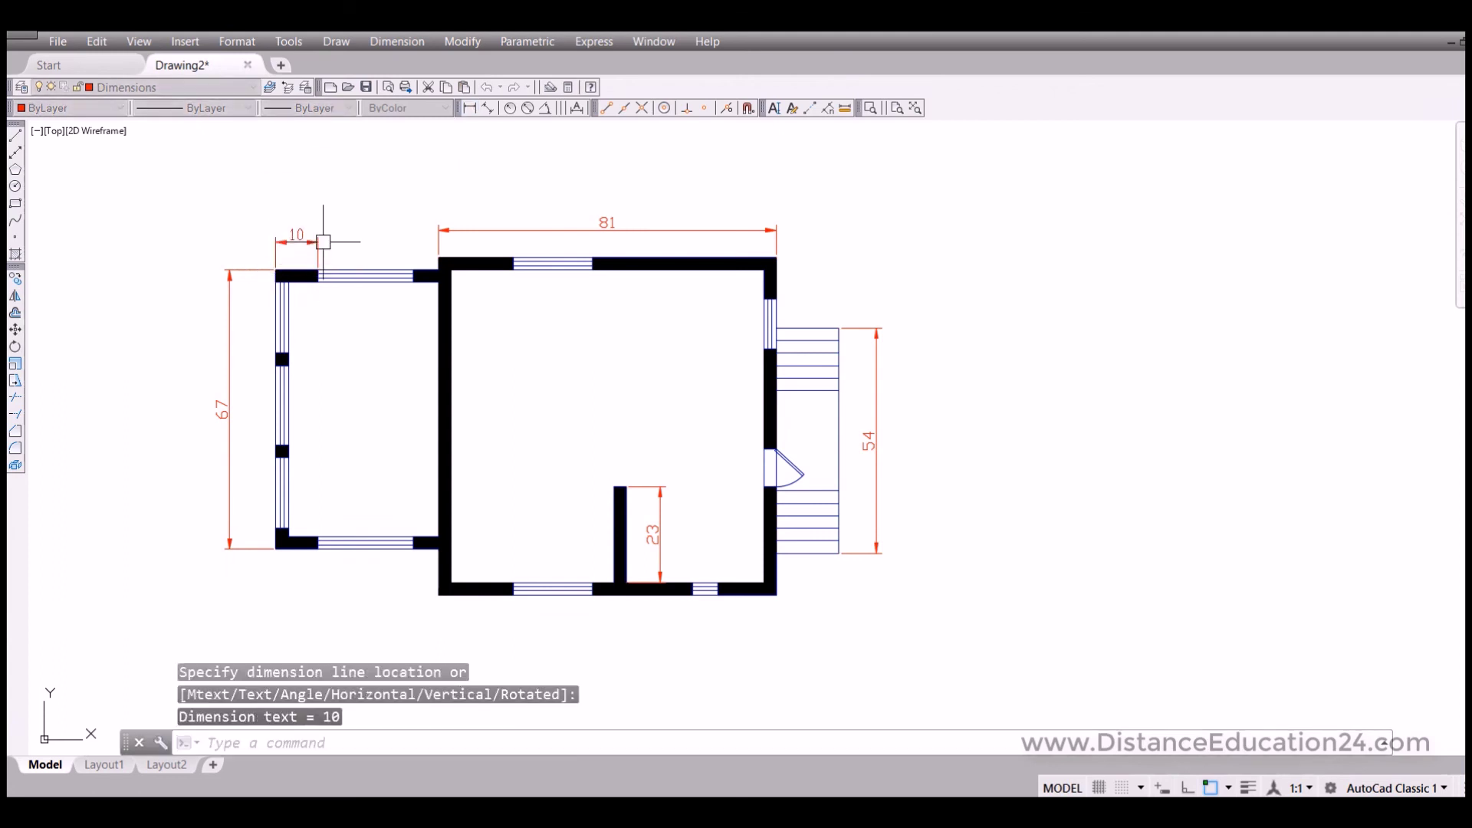
click(470, 108)
click(316, 269)
click(413, 270)
click(366, 241)
Dimension the width of the window in the left wing's bottom wall, placing the dimension line below the wall.
click(469, 108)
click(318, 542)
click(413, 543)
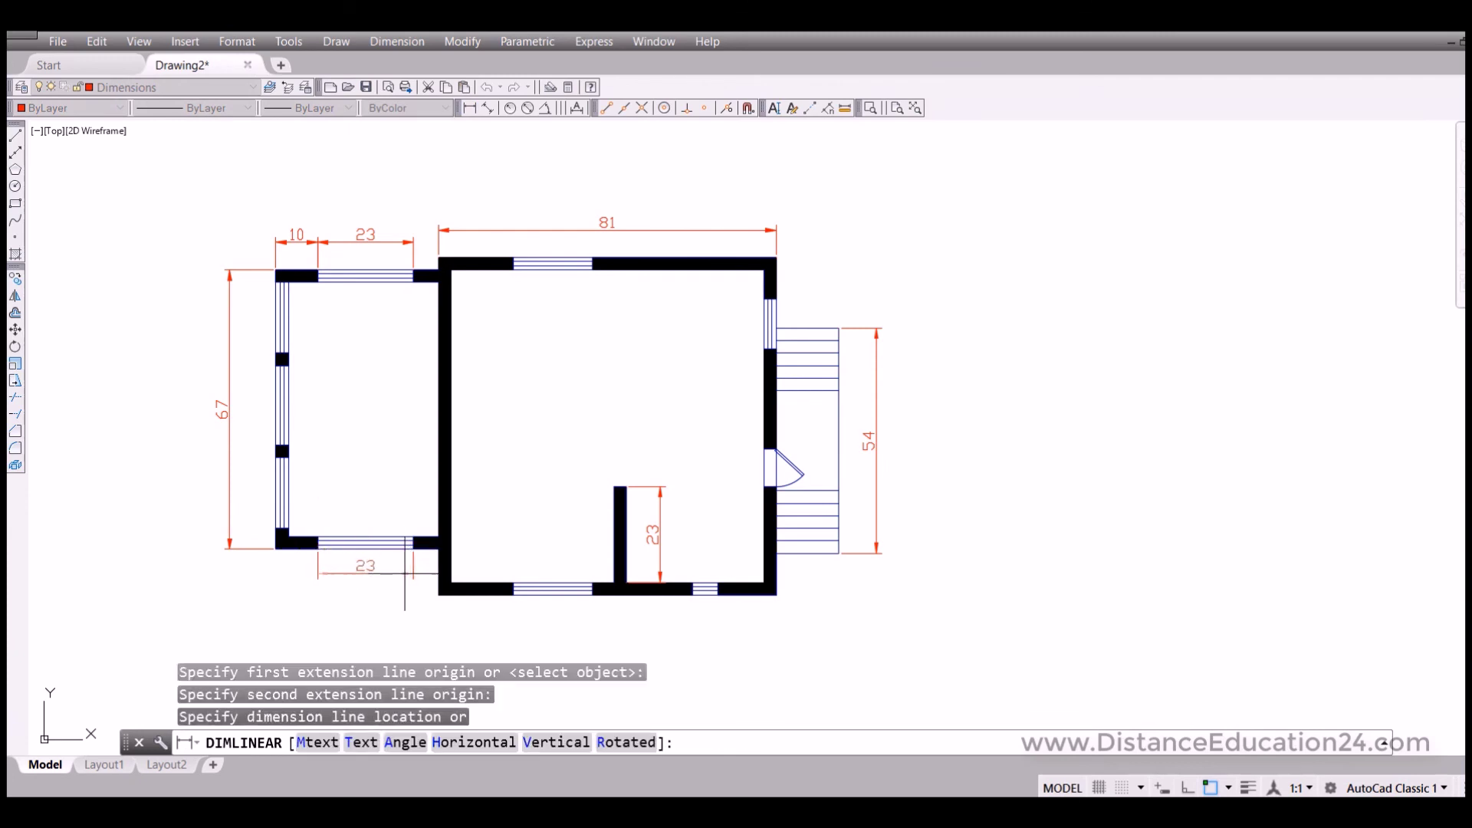
click(404, 585)
Add a vertical linear dimension for the window in the main room's right wall, placed over the upper stairs.
click(469, 108)
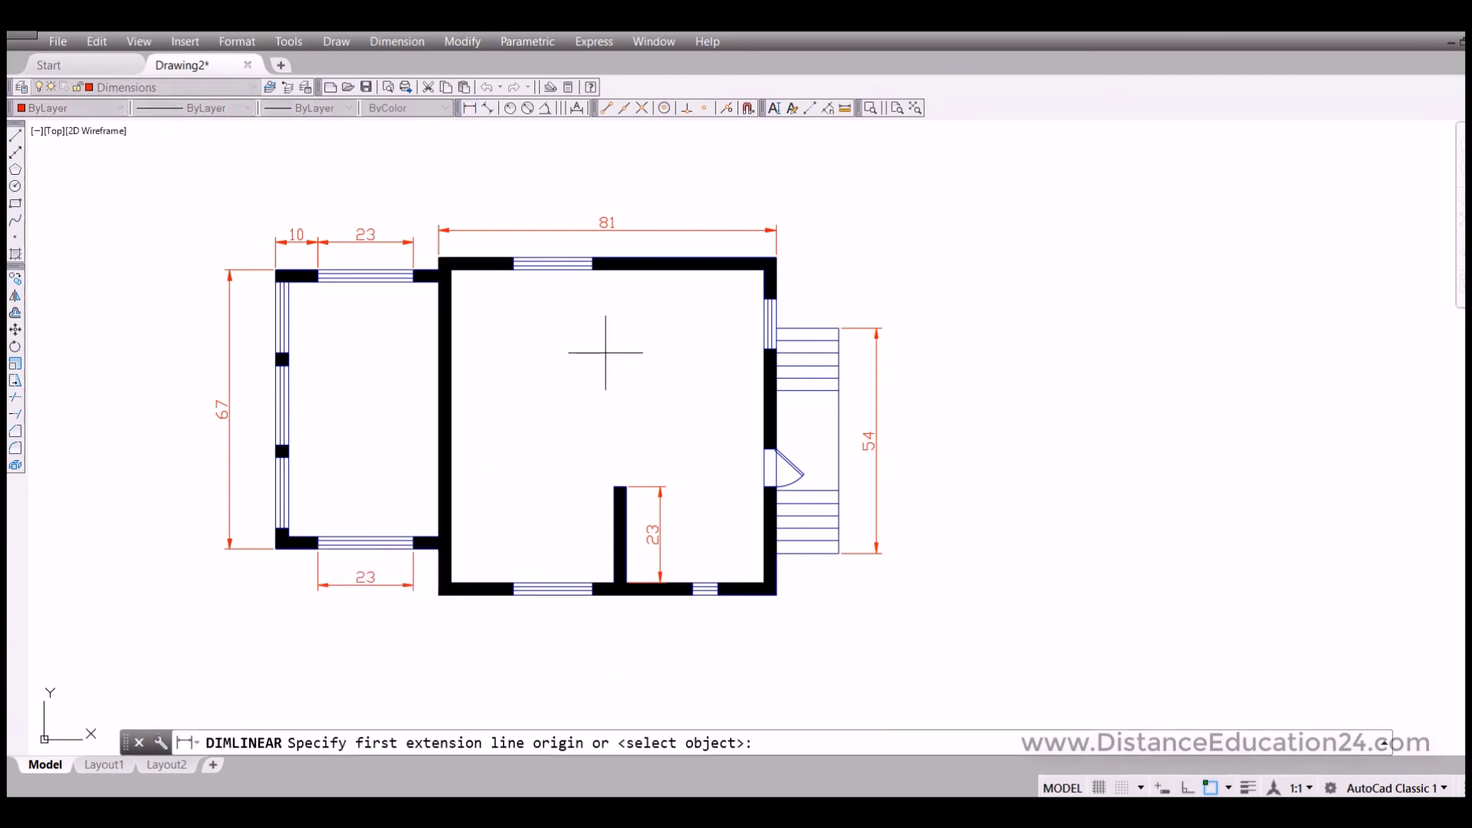
click(777, 300)
click(777, 350)
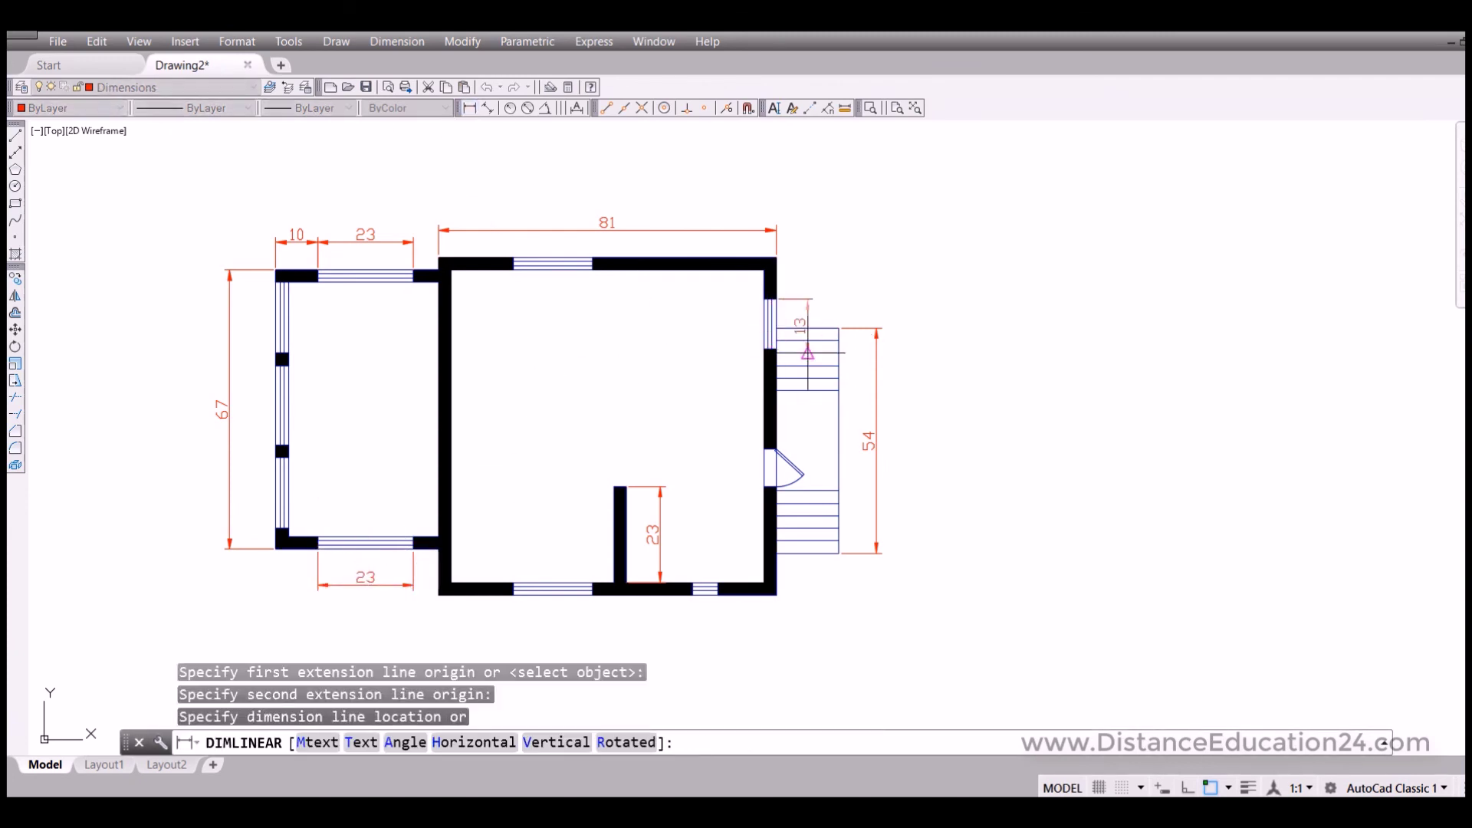
click(807, 326)
Dimension the width of the larger window in the main room's bottom wall, placing the dimension line below it.
click(470, 108)
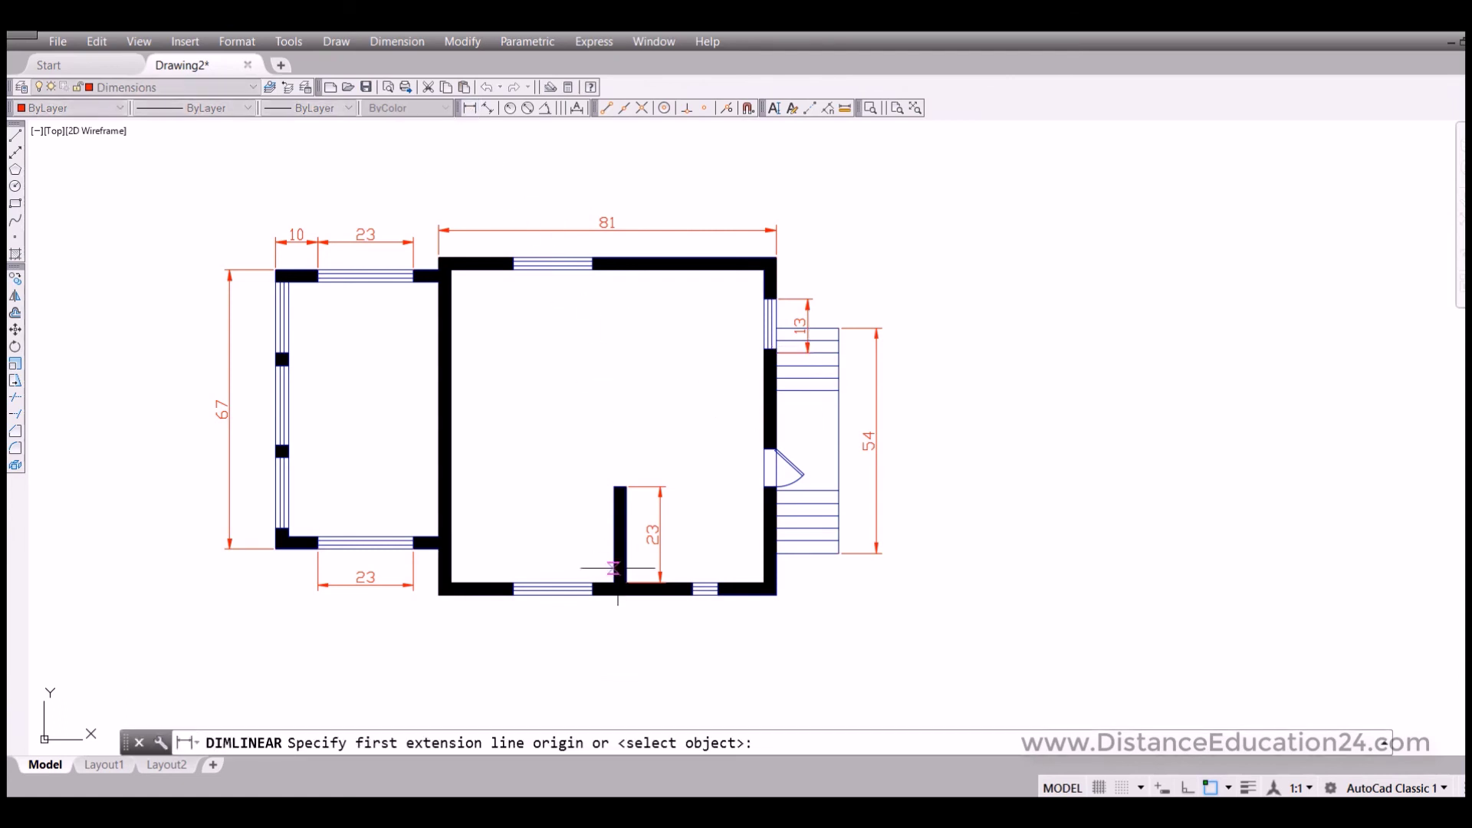
click(513, 595)
click(592, 595)
click(591, 623)
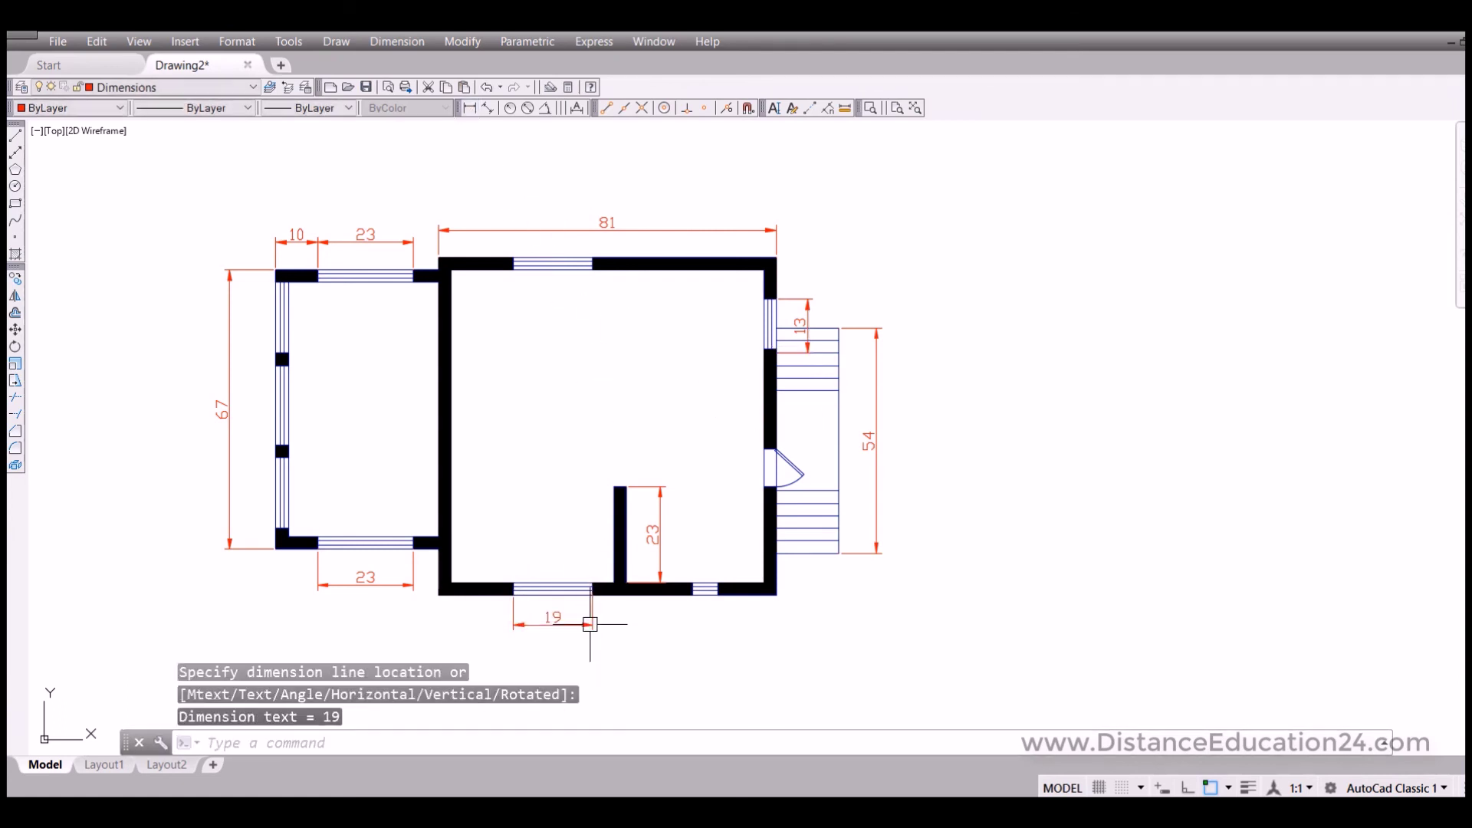
Dimension the thickness of the wall between the left wing and the main room, in the wall's upper part.
click(470, 108)
click(440, 325)
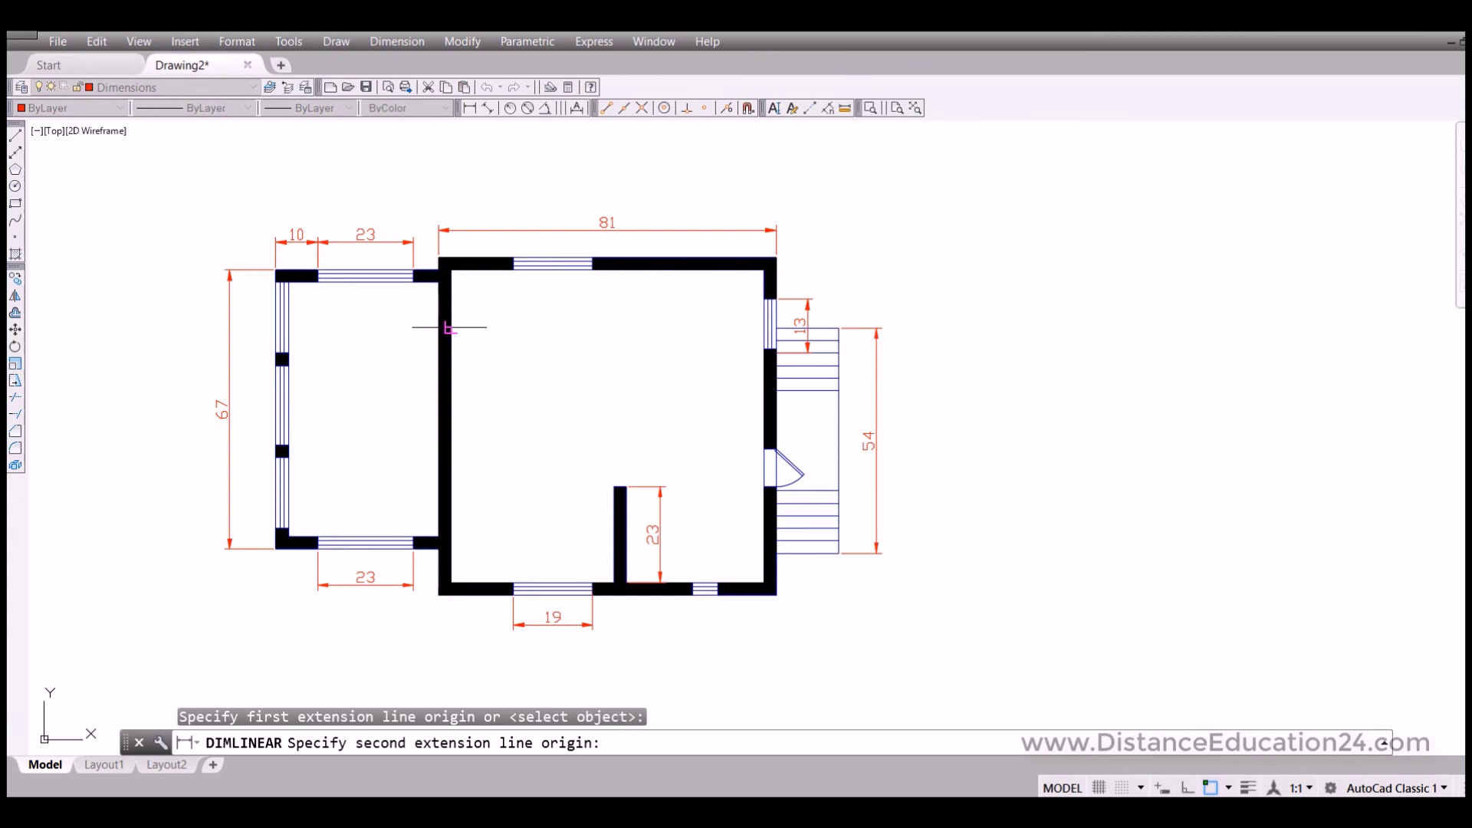
click(450, 325)
click(475, 341)
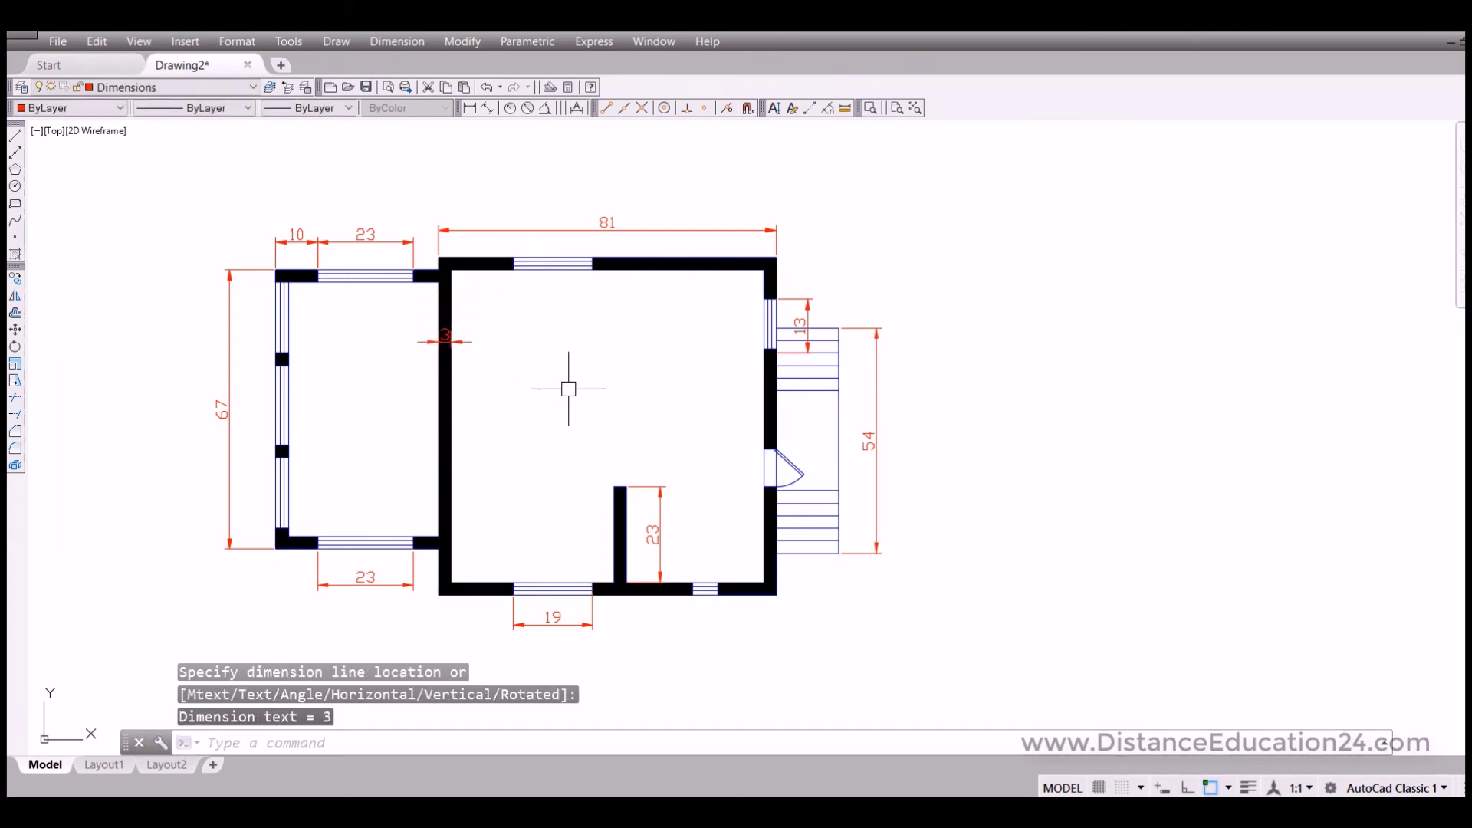
middle_drag(921, 476, 1037, 456)
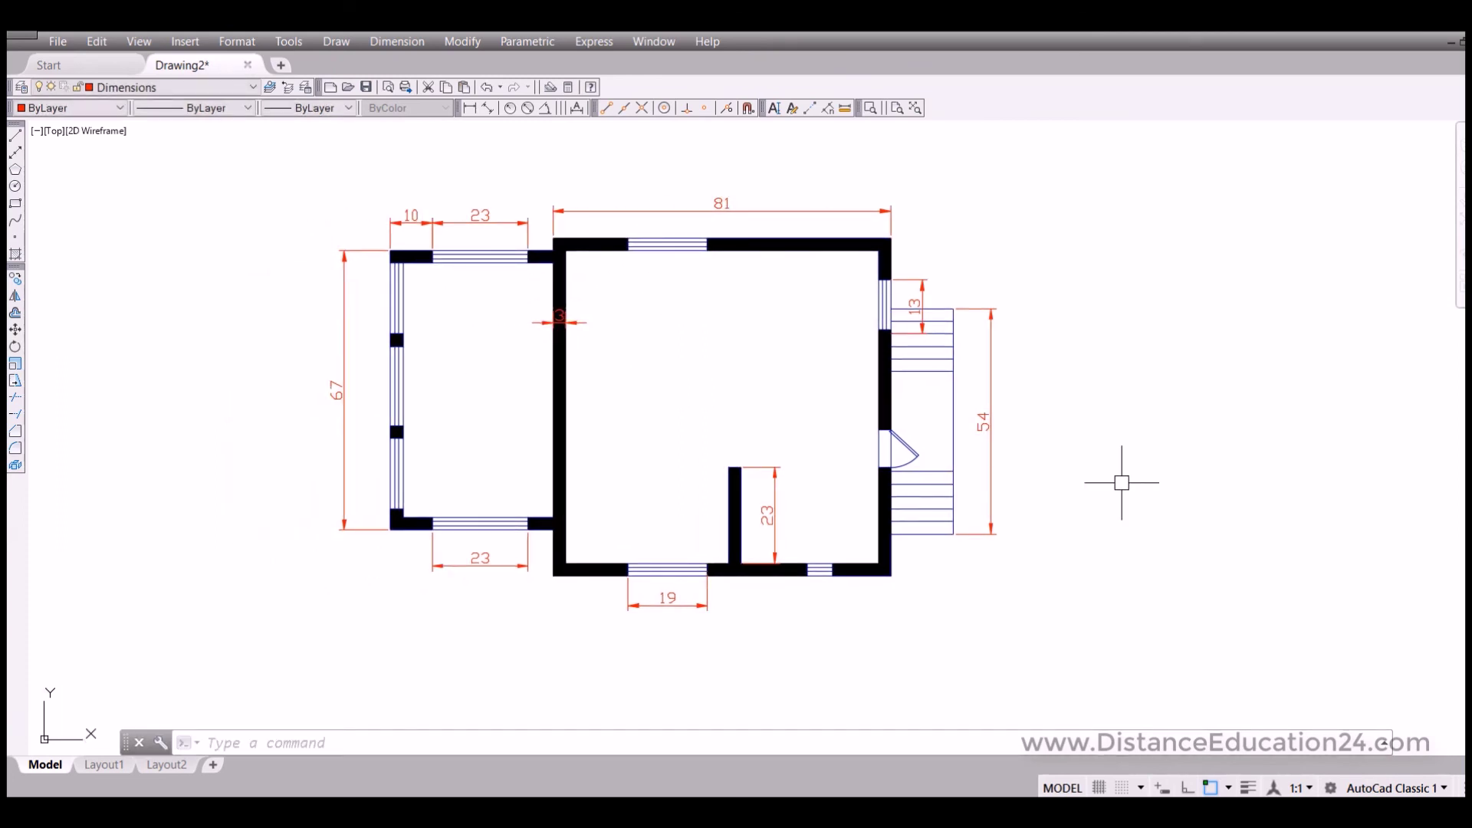